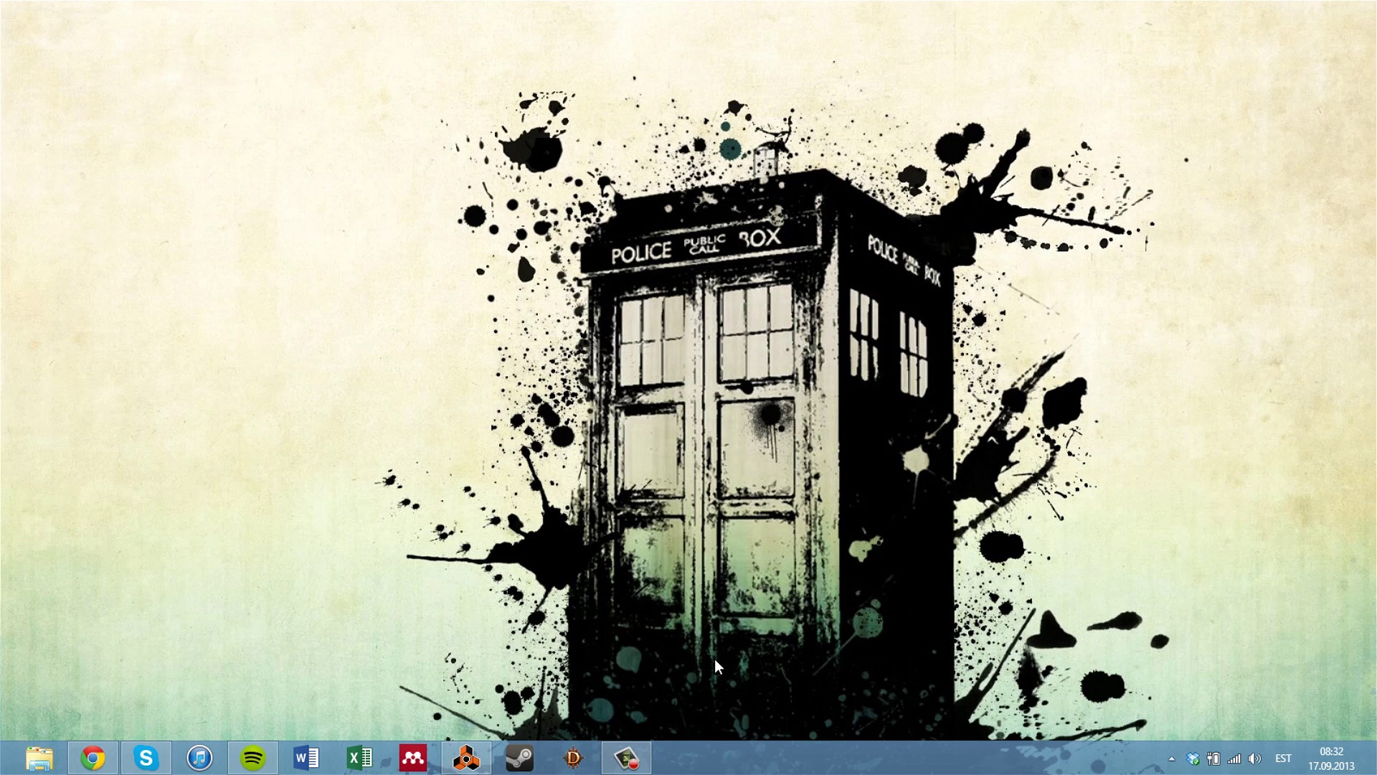
# Review the project's mixer channels, then switch via the rack to the sequencer's Verse block.
pyautogui.click(473, 754)
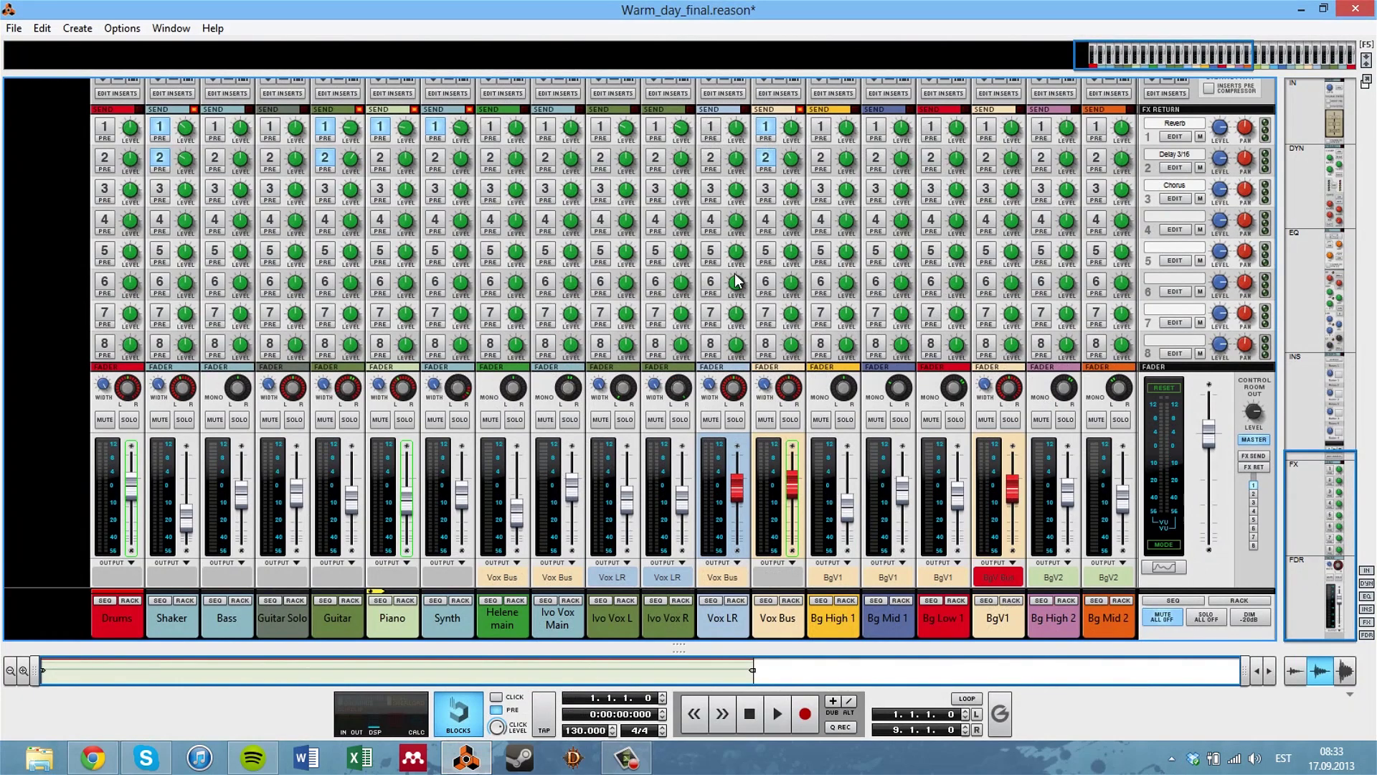
pyautogui.moveTo(737, 280)
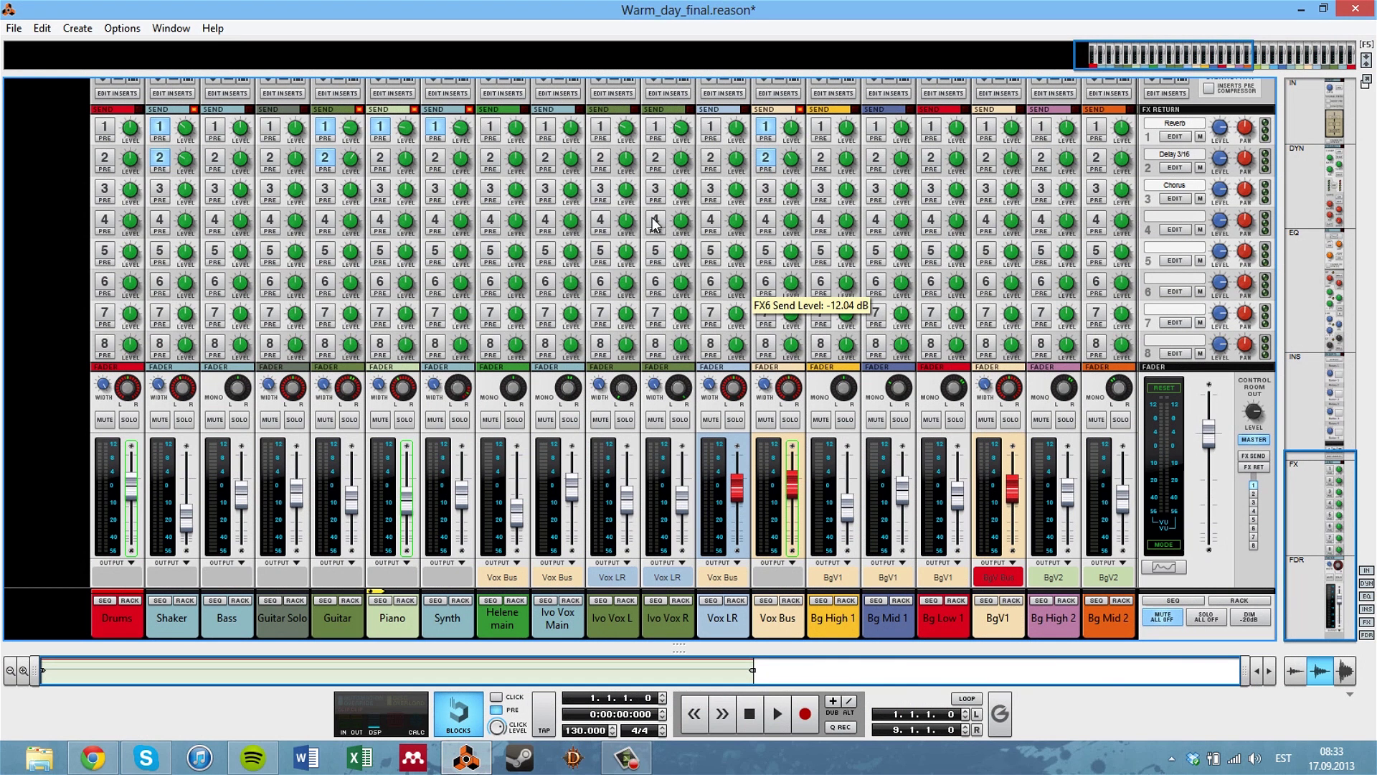
pyautogui.moveTo(1162, 57); pyautogui.dragTo(1042, 59)
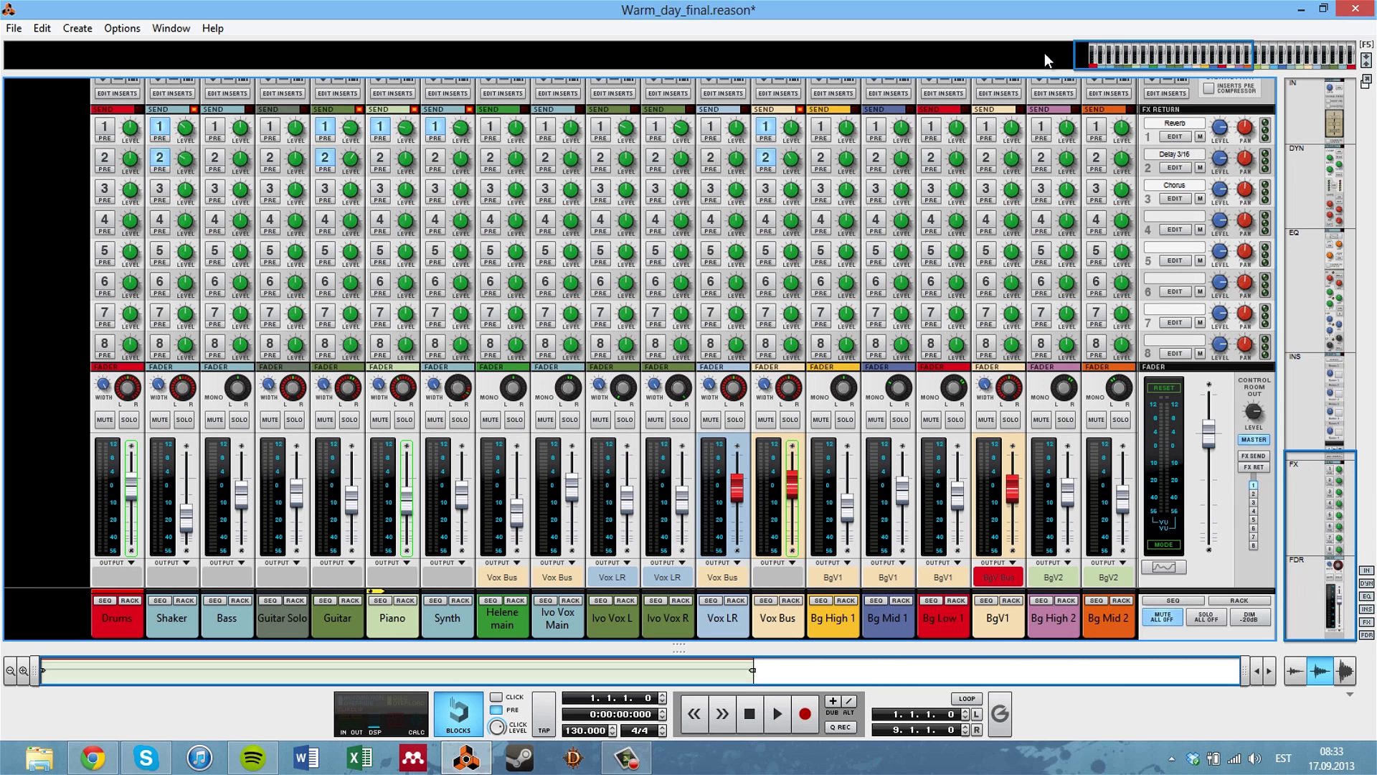
pyautogui.press('F6')
pyautogui.press('F7')
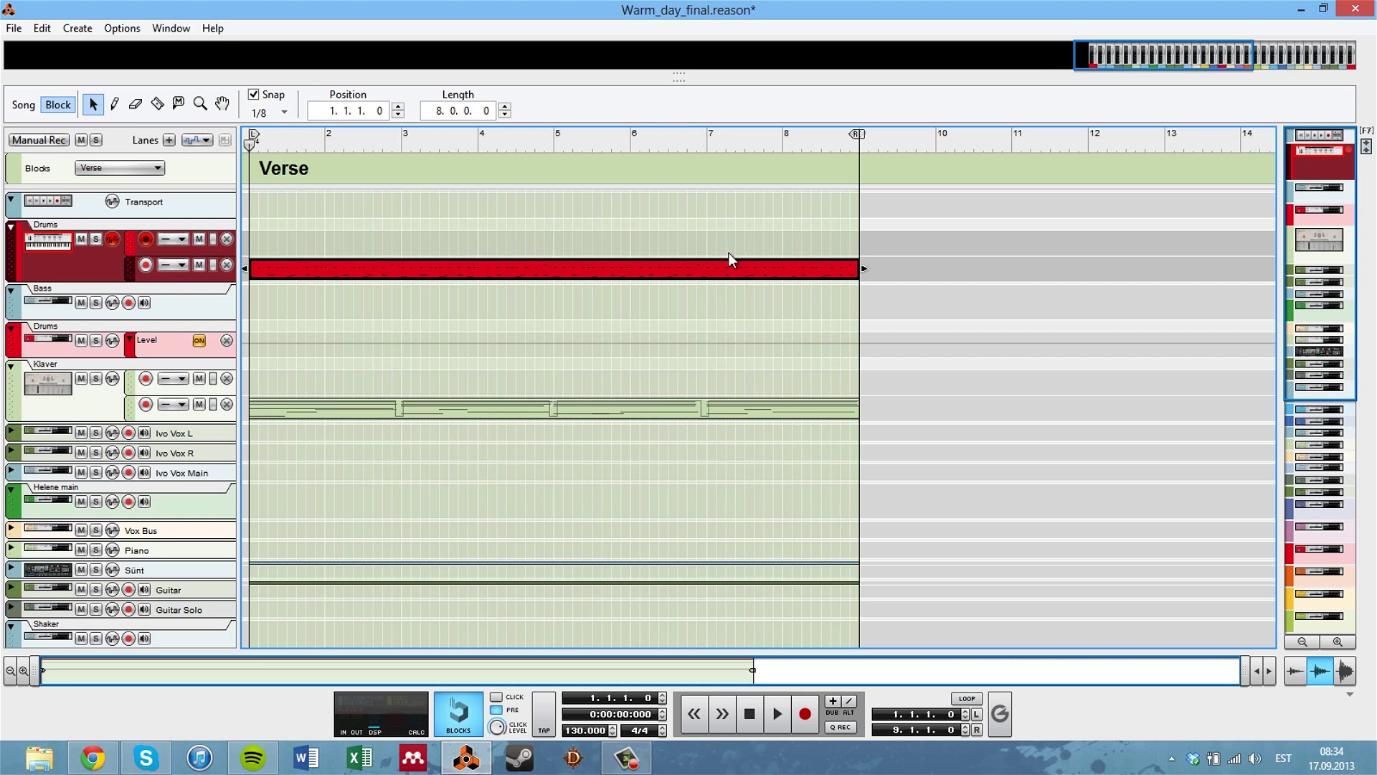
# Open the Verse Drums clip, solo the Drums track, play the pattern and rewind to the start.
pyautogui.doubleClick(731, 271)
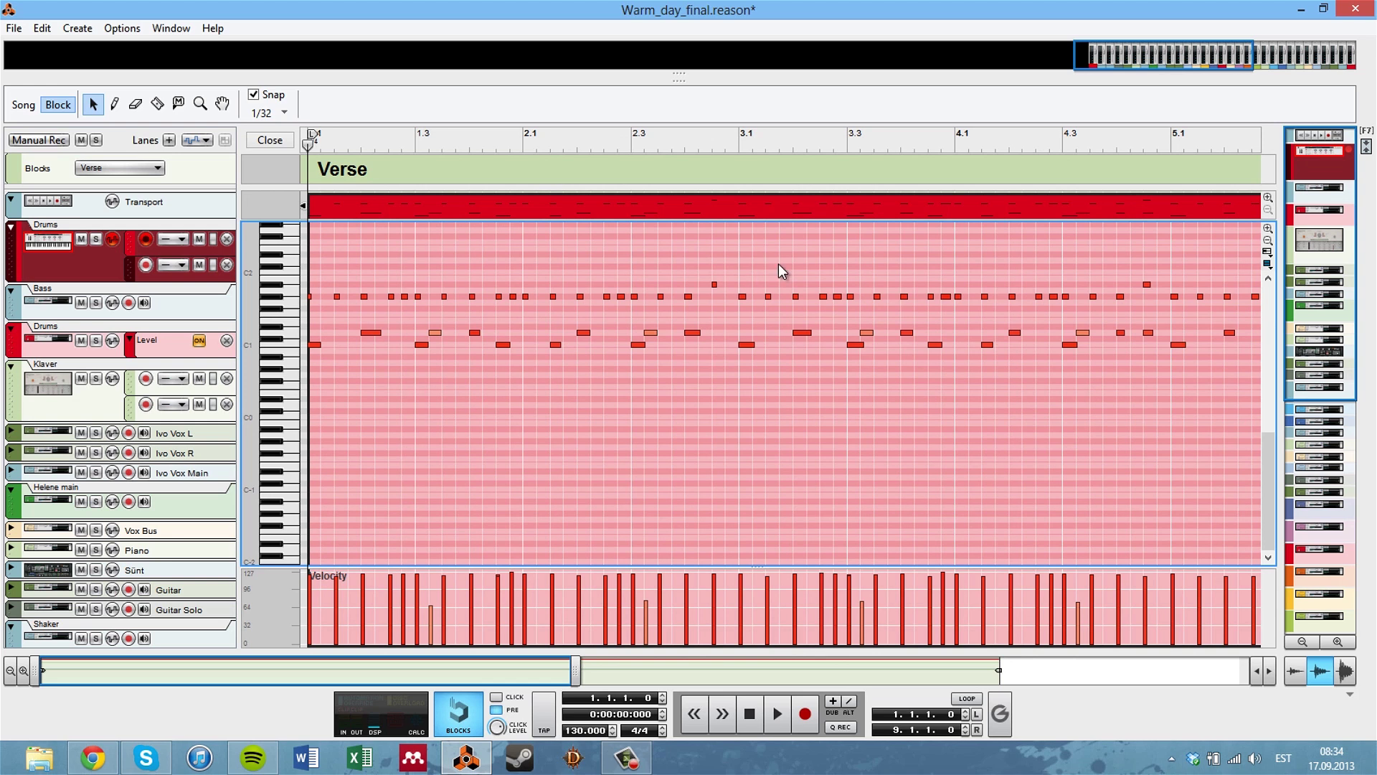
pyautogui.hotkey('ctrl', '4')
pyautogui.click(96, 239)
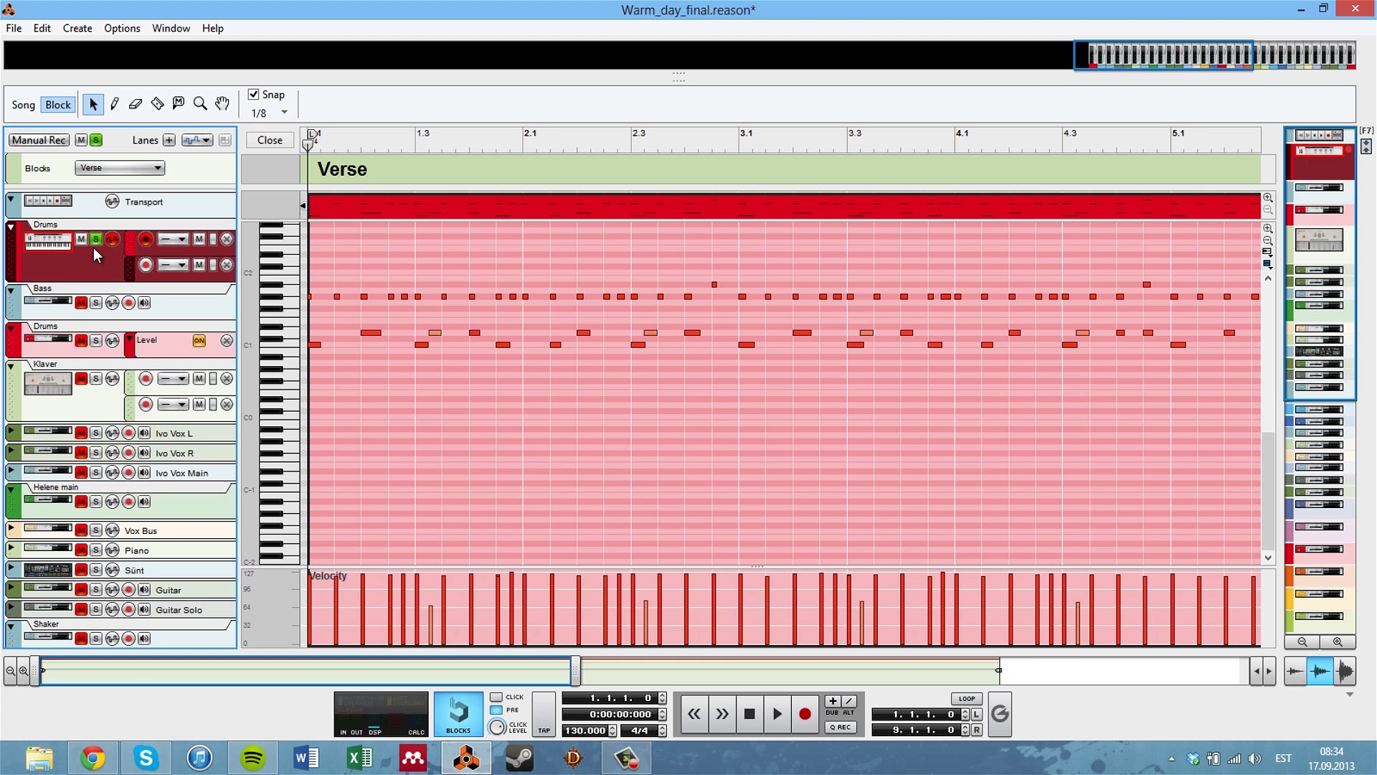
pyautogui.press('space')
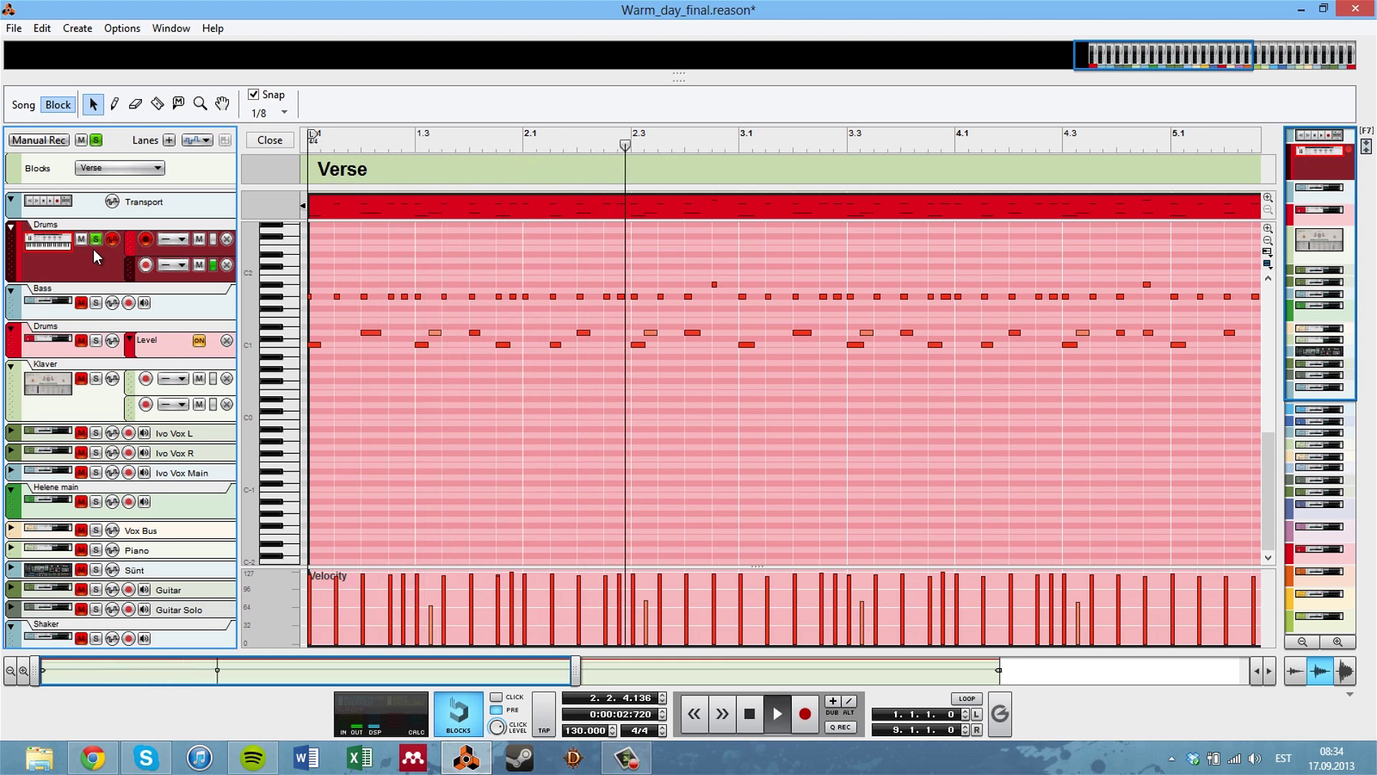
pyautogui.press('space')
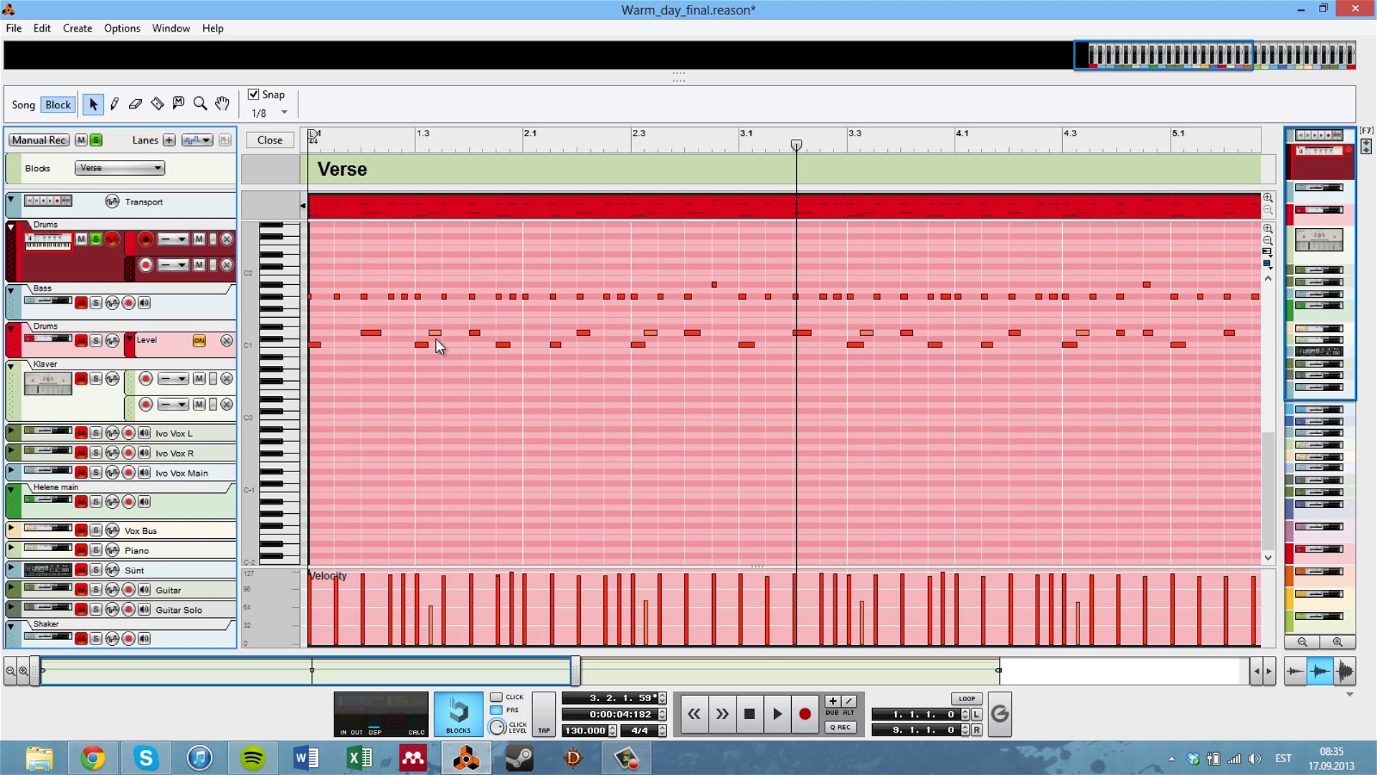
pyautogui.moveTo(570, 132); pyautogui.dragTo(236, 158)
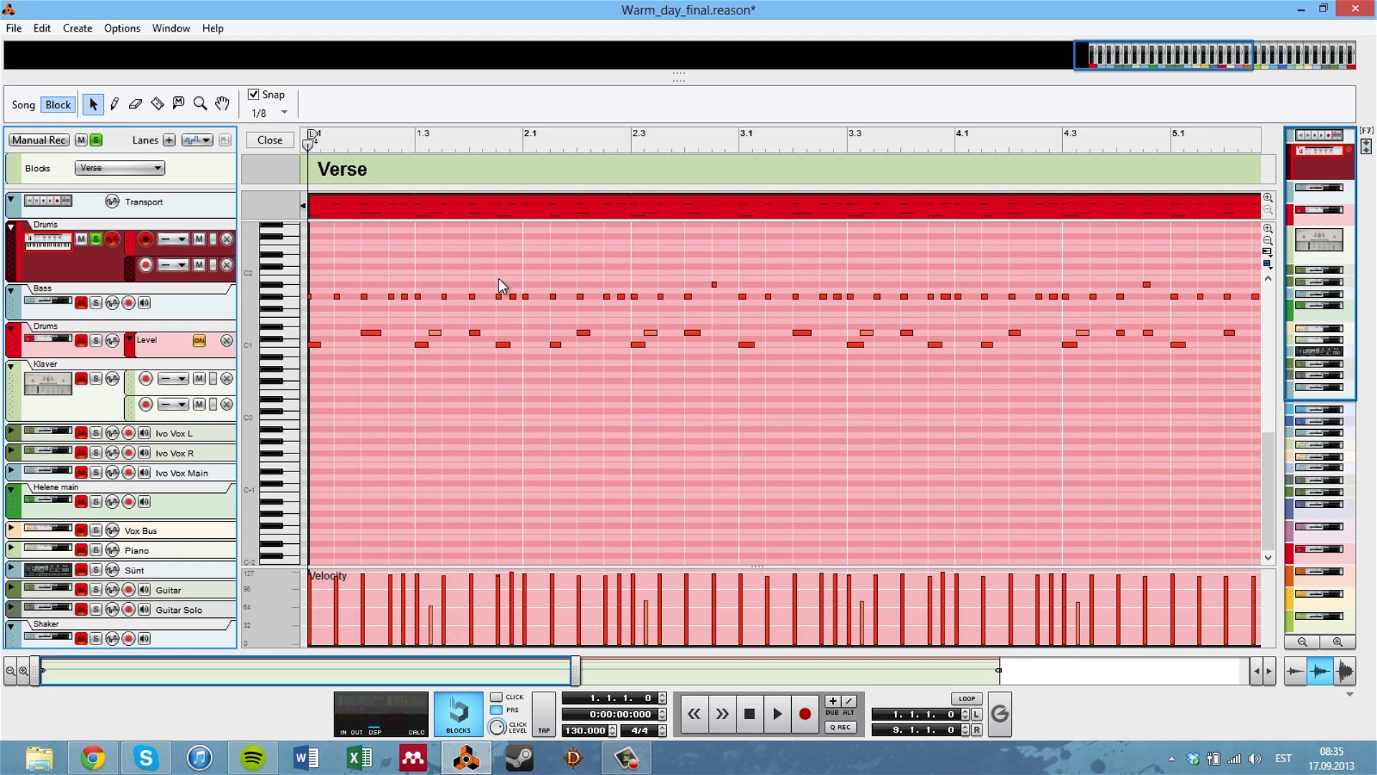
# Select the softer D1 hits at 1.3.2, 2.3.2, 3.3.2 and 4.3.2 and play the pattern.
pyautogui.click(437, 333)
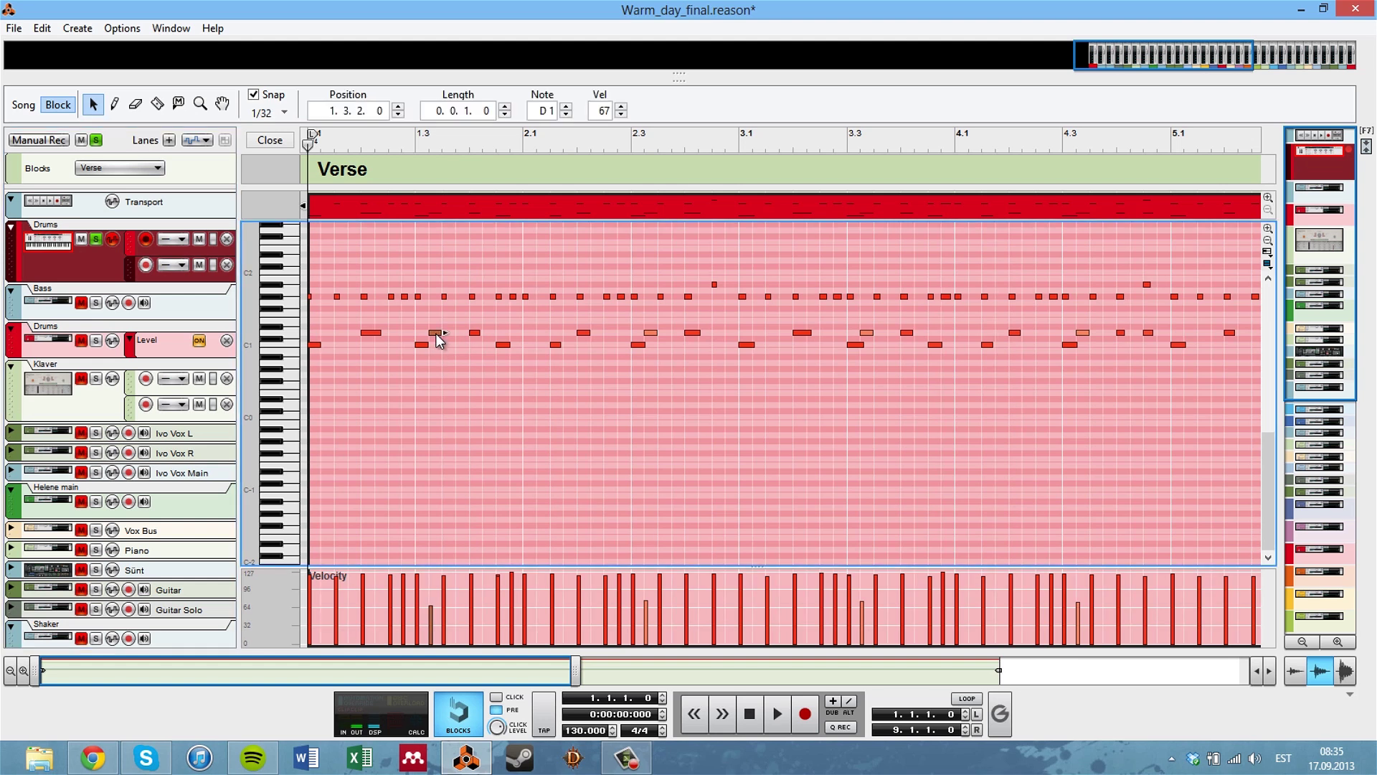
pyautogui.click(649, 333)
pyautogui.click(866, 333)
pyautogui.click(1087, 333)
pyautogui.press('space')
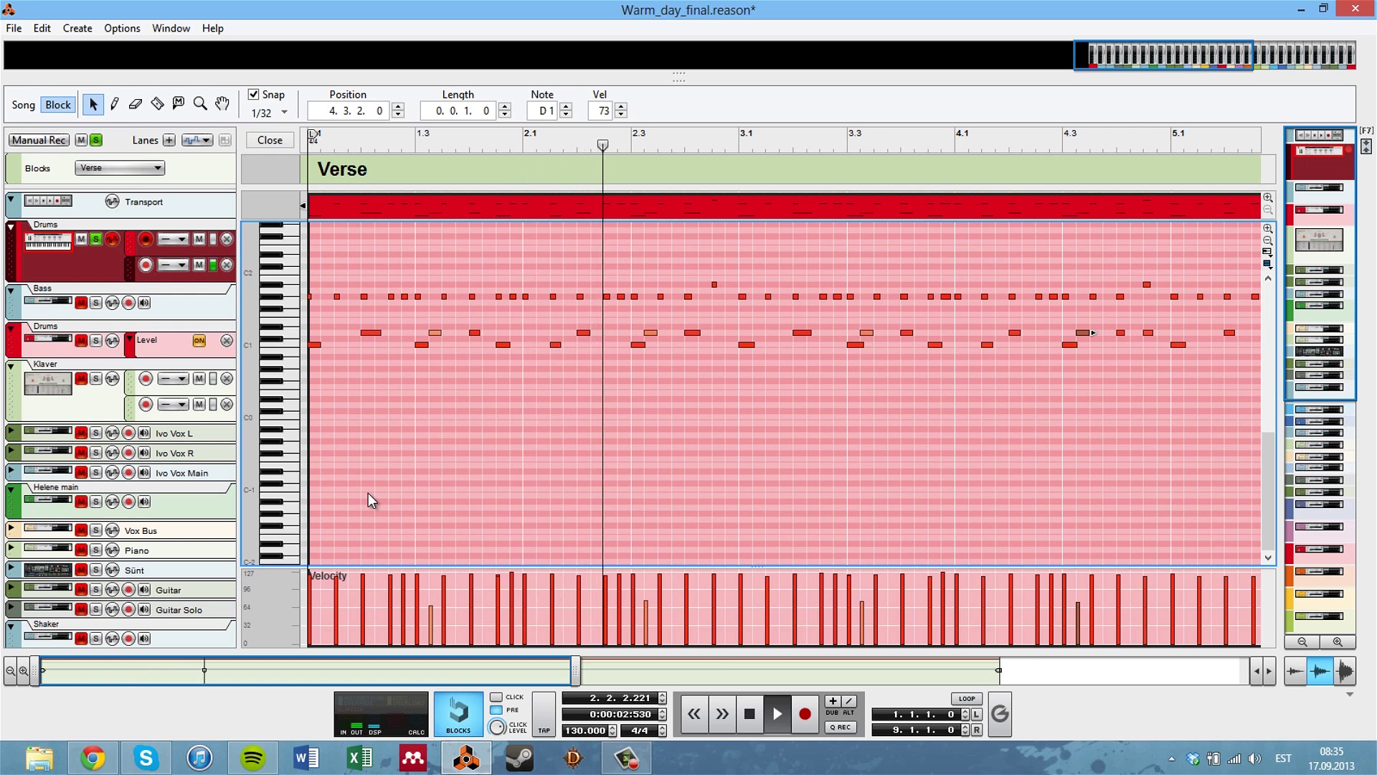
# Delete the 1.3.2 and 2.3.2 notes, play from the start, then undo both deletions.
pyautogui.click(440, 334)
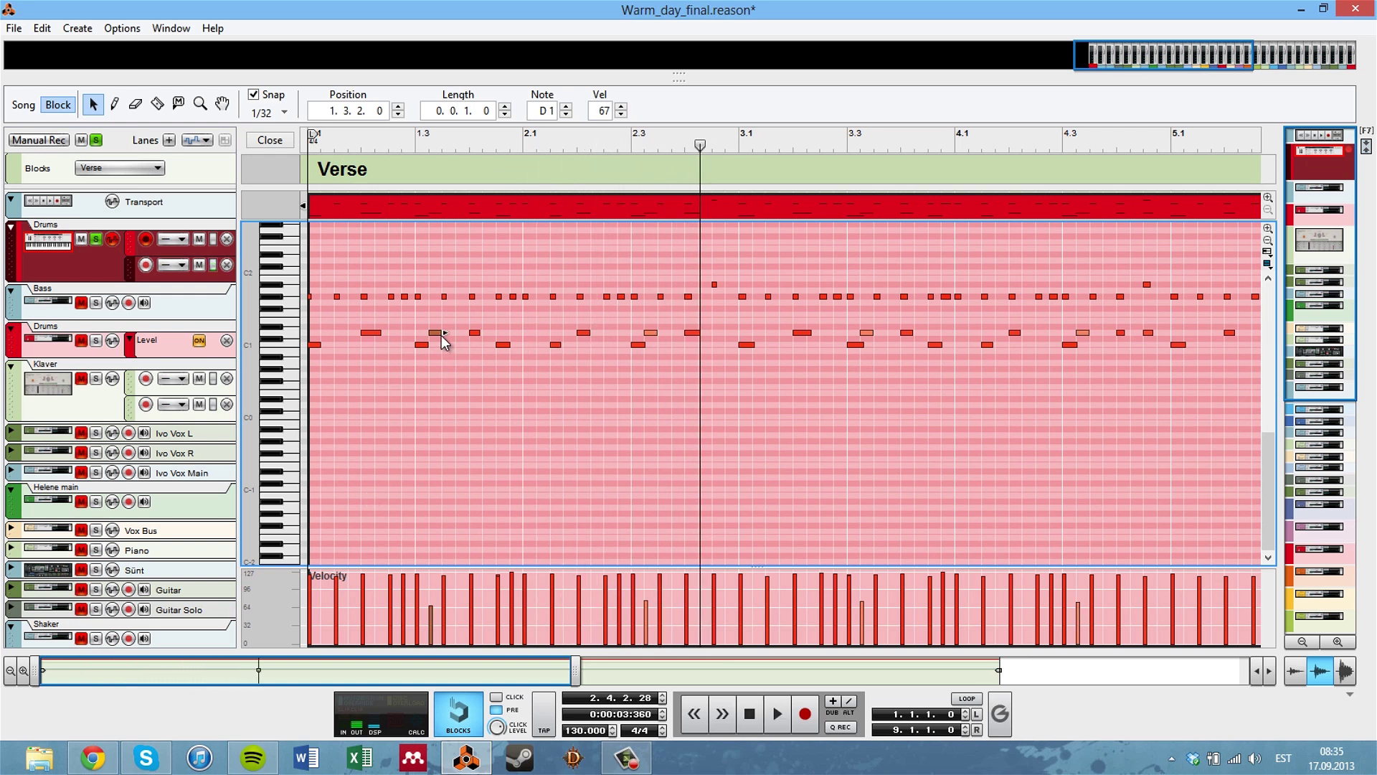
pyautogui.press('Delete')
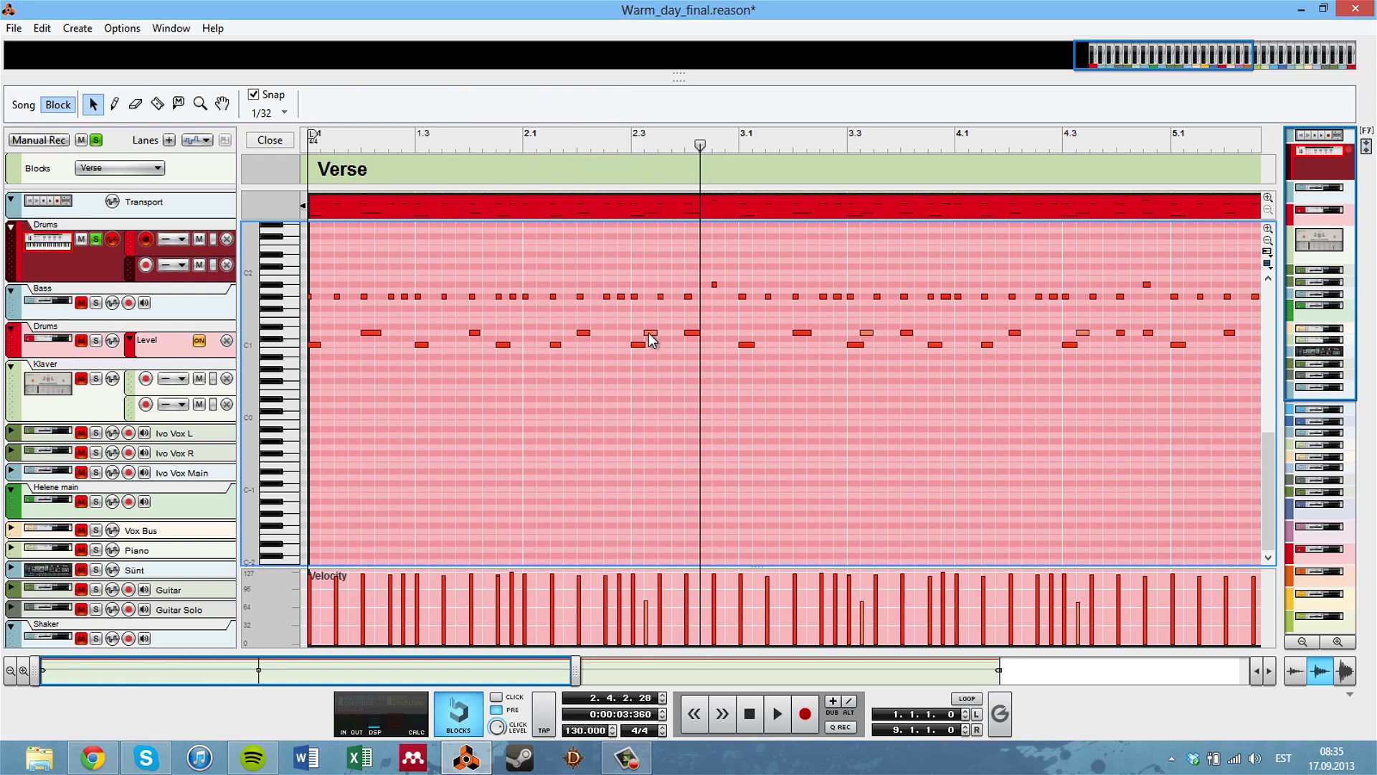
pyautogui.press('Delete')
pyautogui.press('KP_7')
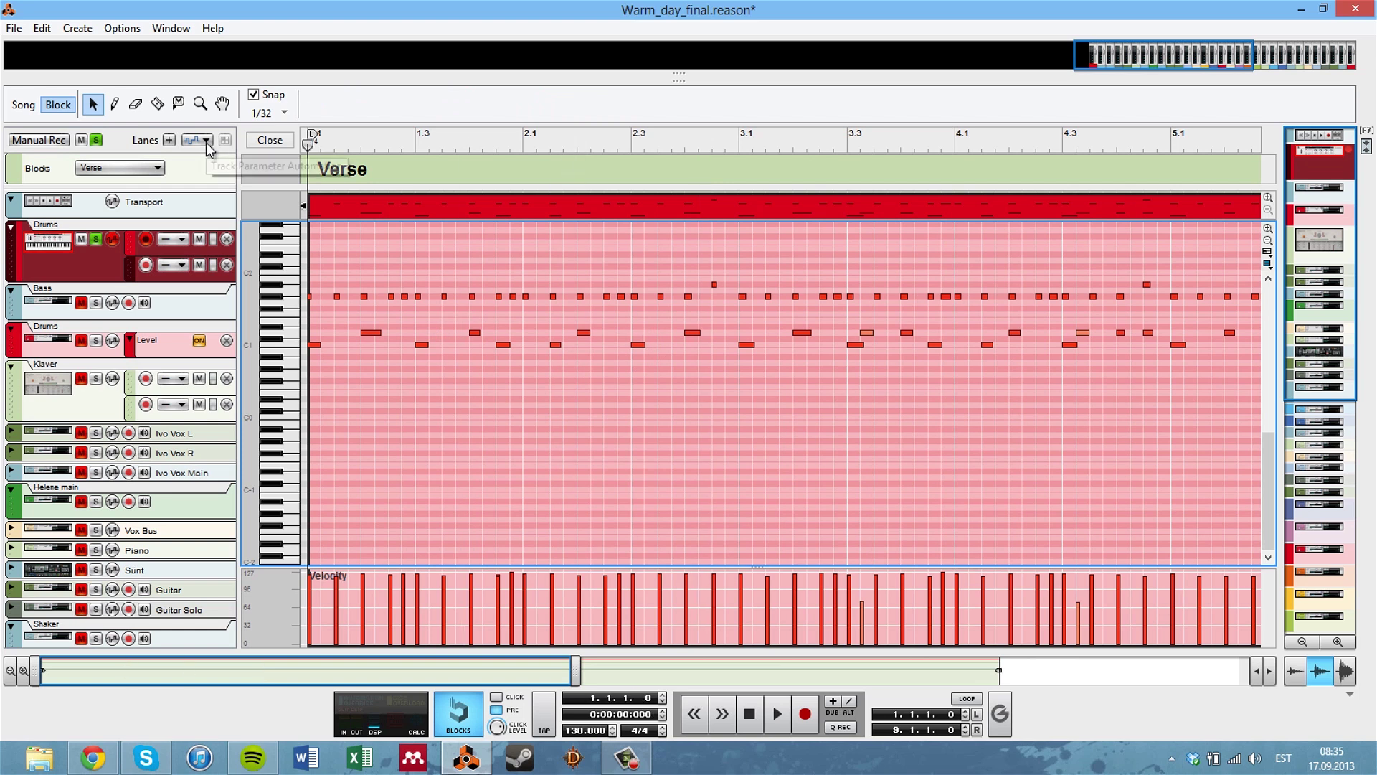
pyautogui.press('space')
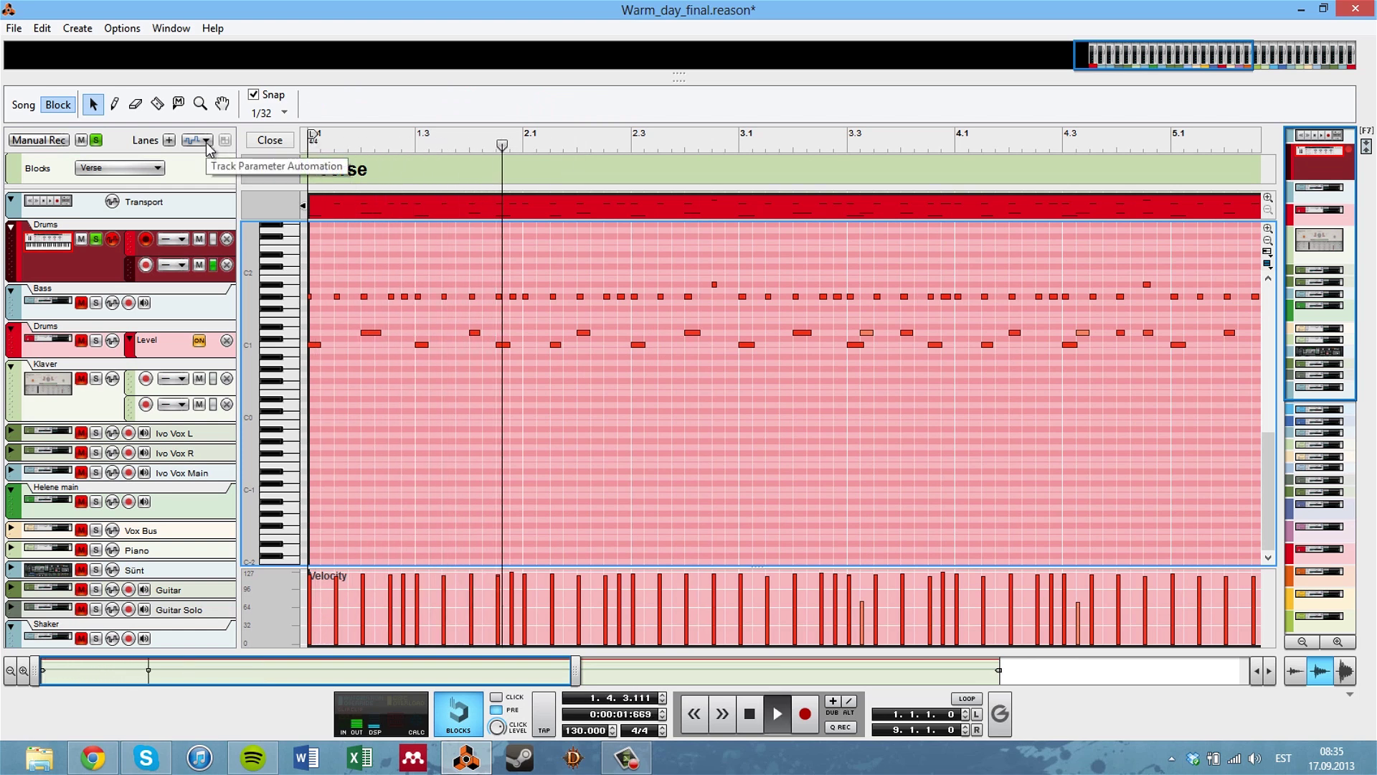
pyautogui.press('space')
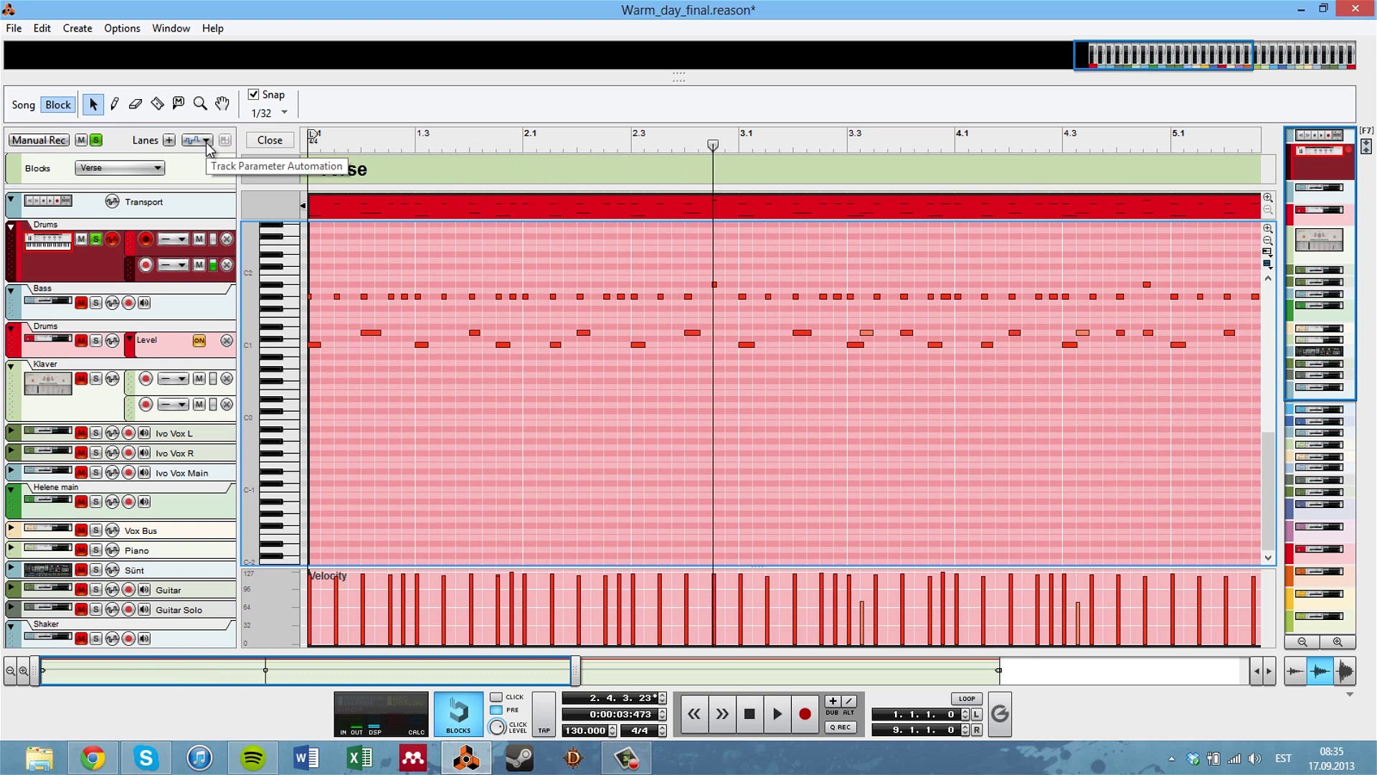
pyautogui.hotkey('ctrl', 'z')
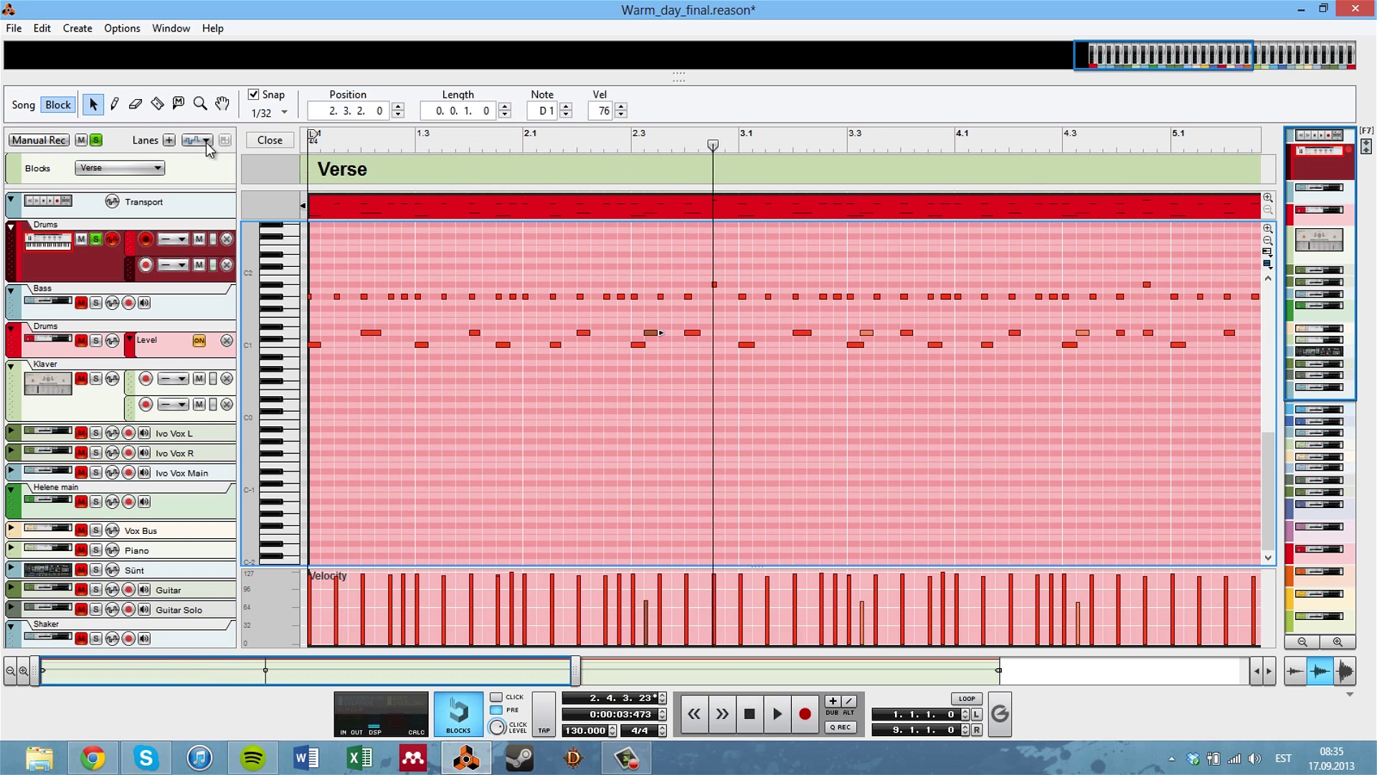
pyautogui.hotkey('ctrl', 'z')
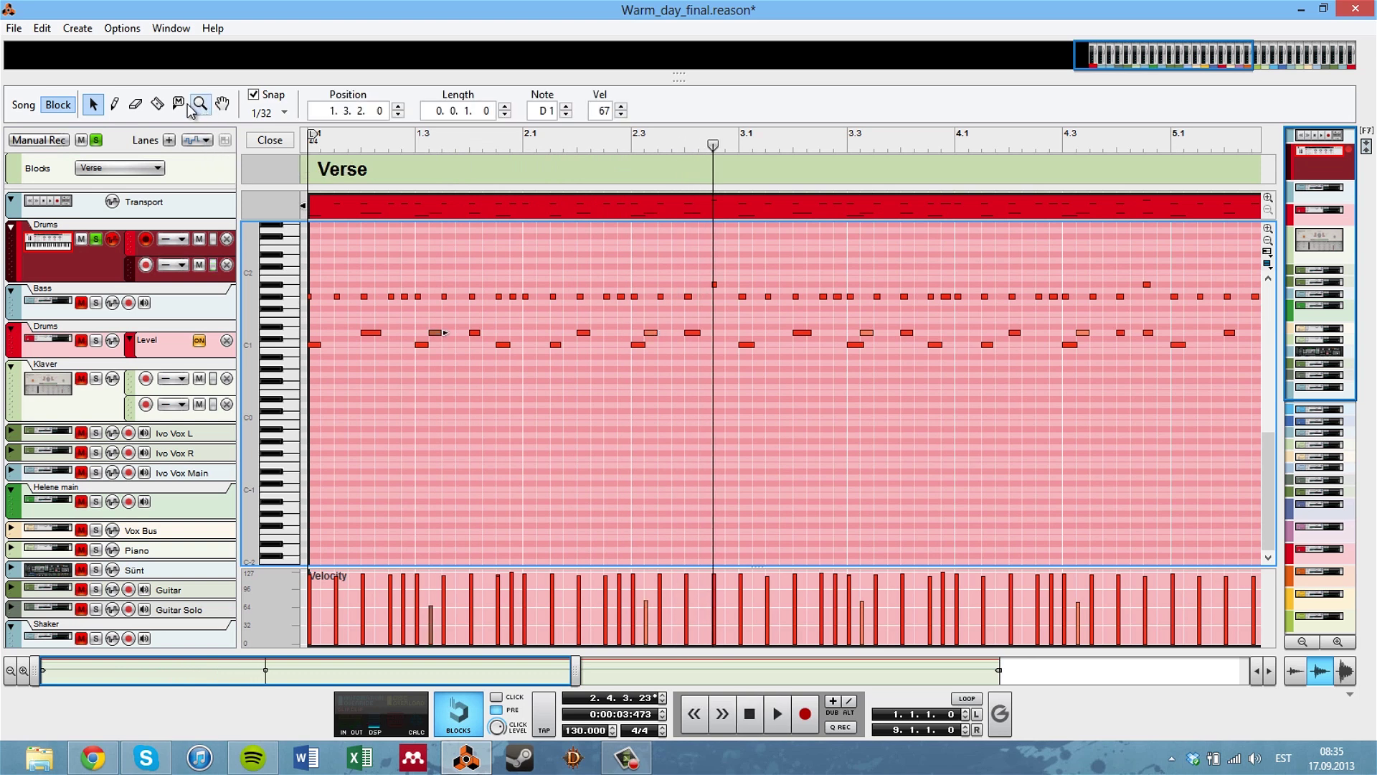
# Close the note editor and switch to the Chorus block.
pyautogui.click(276, 144)
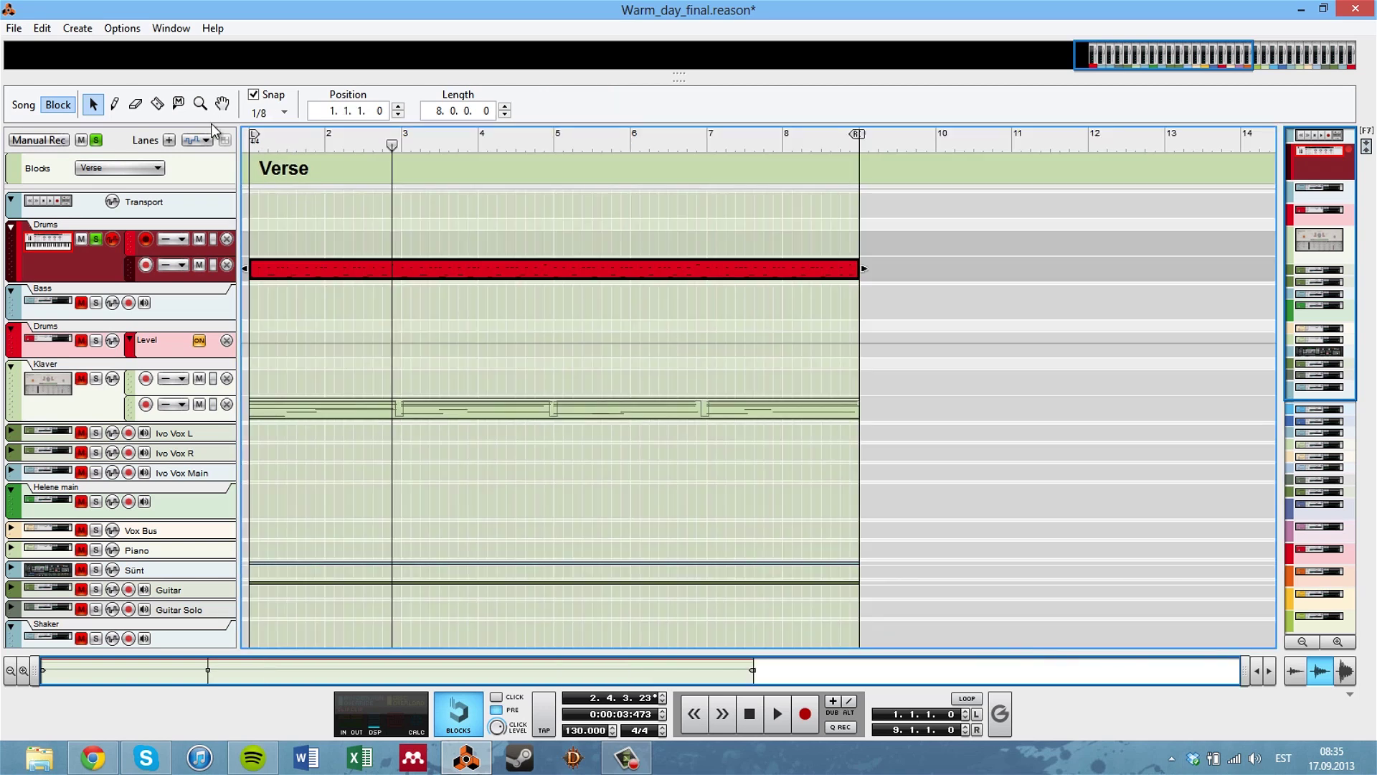
pyautogui.click(157, 171)
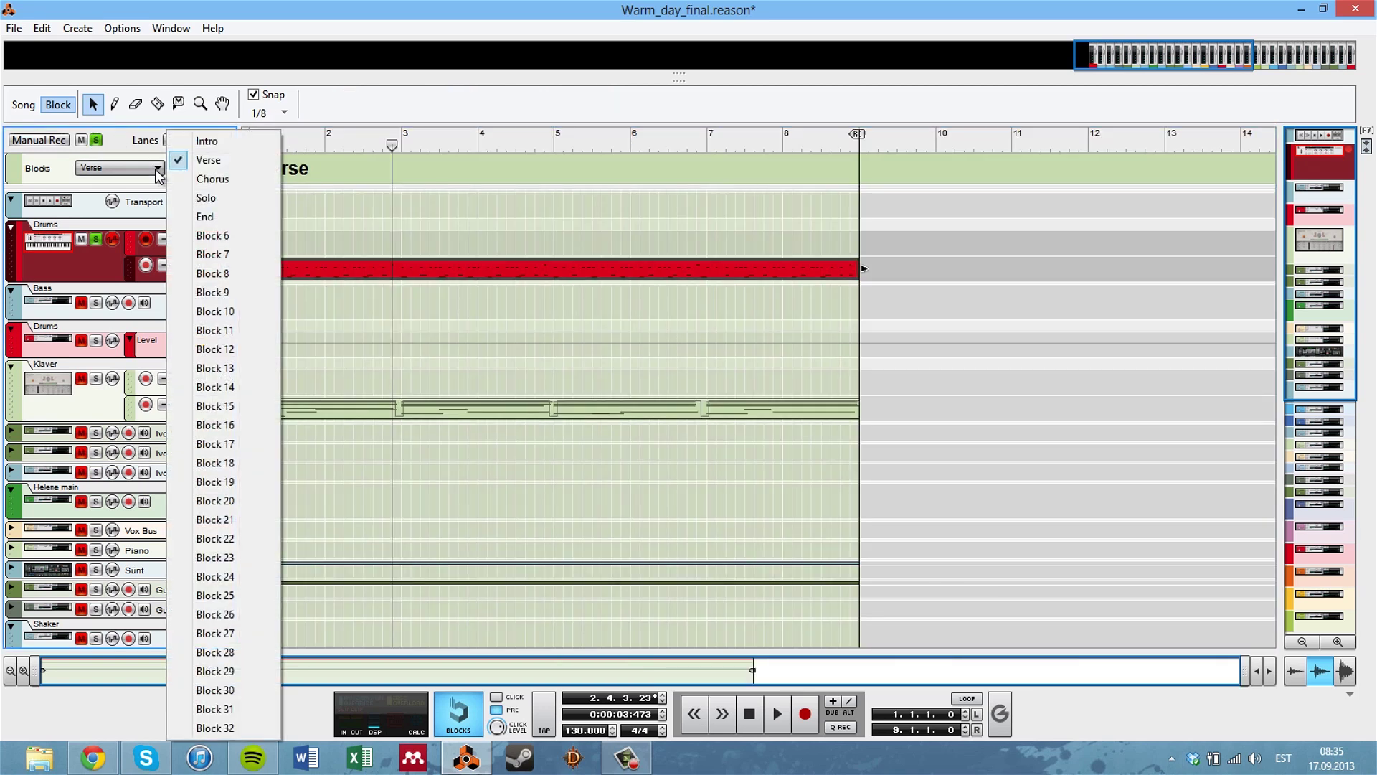
pyautogui.click(208, 177)
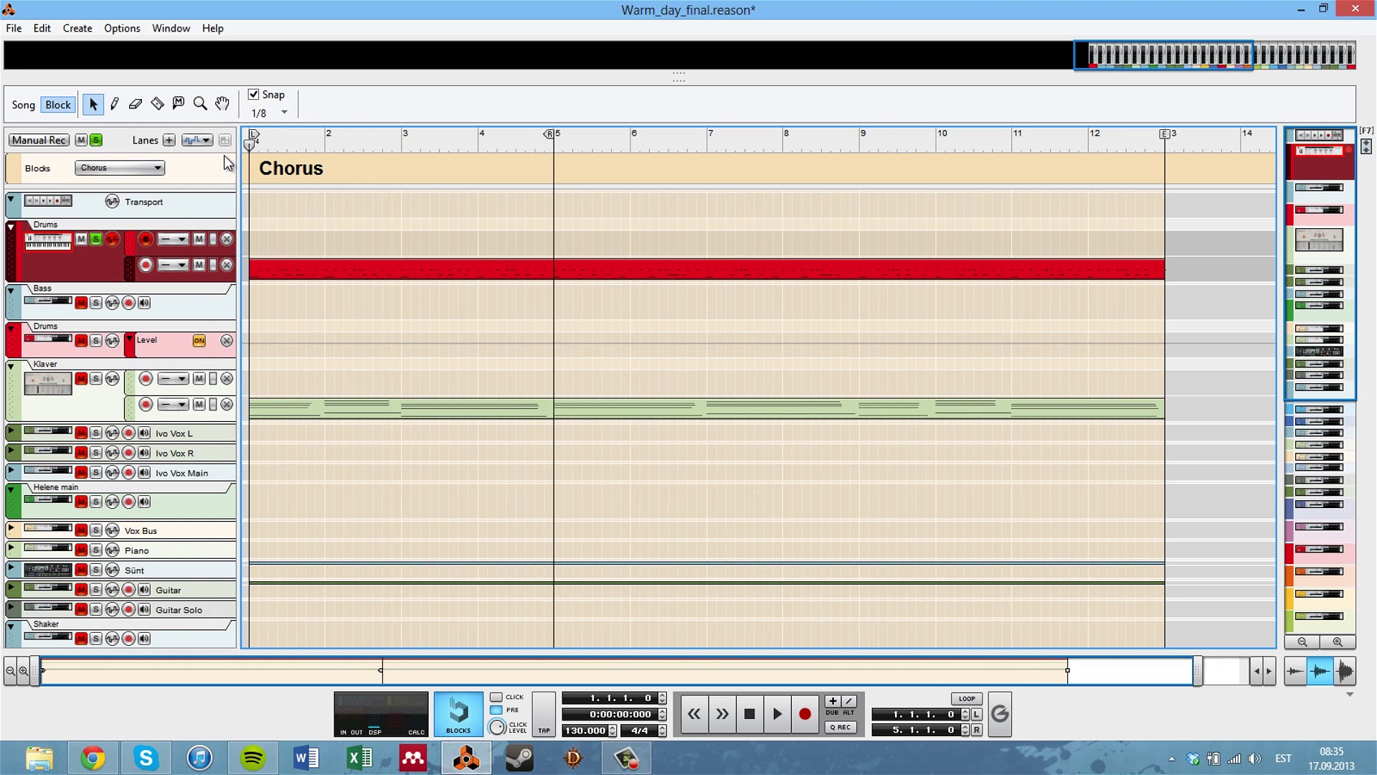
# Open the Chorus Drums clip for note editing and play its pattern.
pyautogui.click(290, 266)
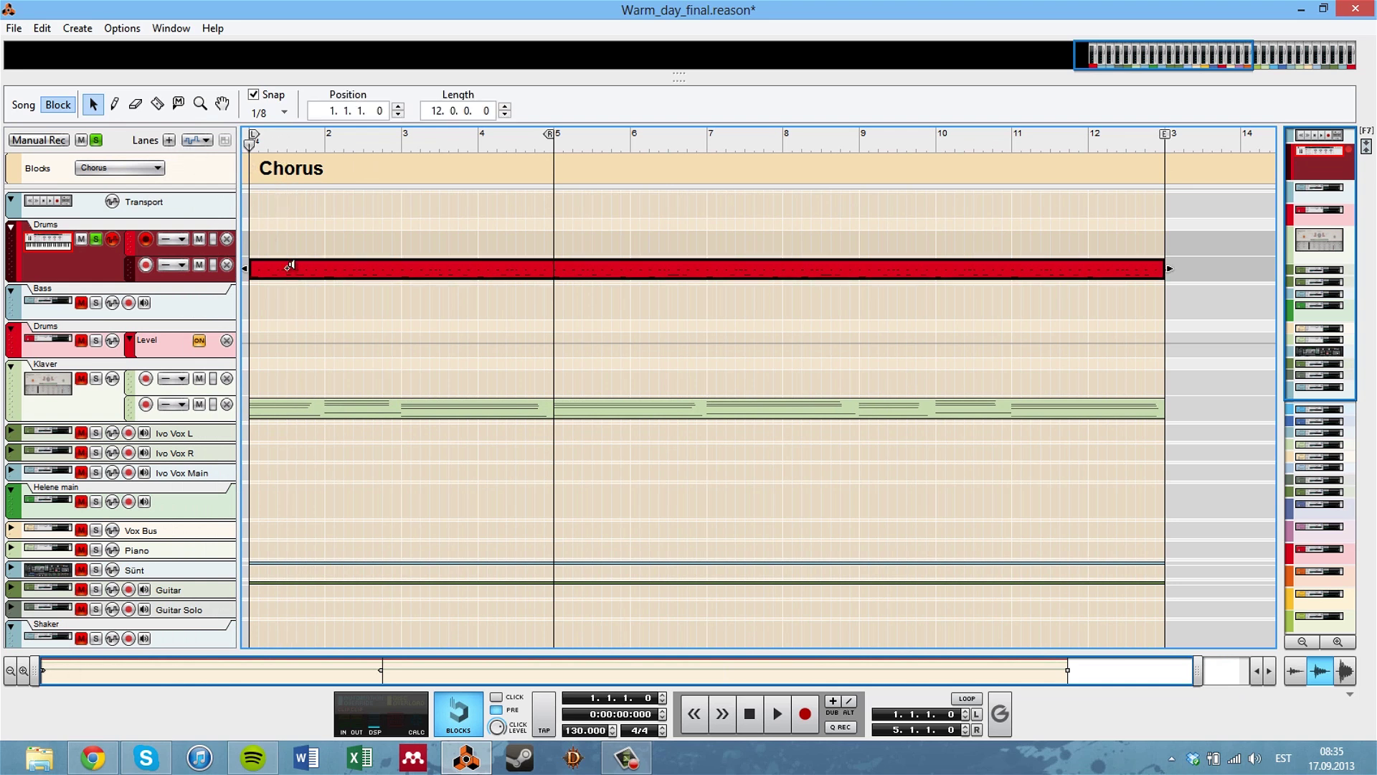
pyautogui.doubleClick(289, 267)
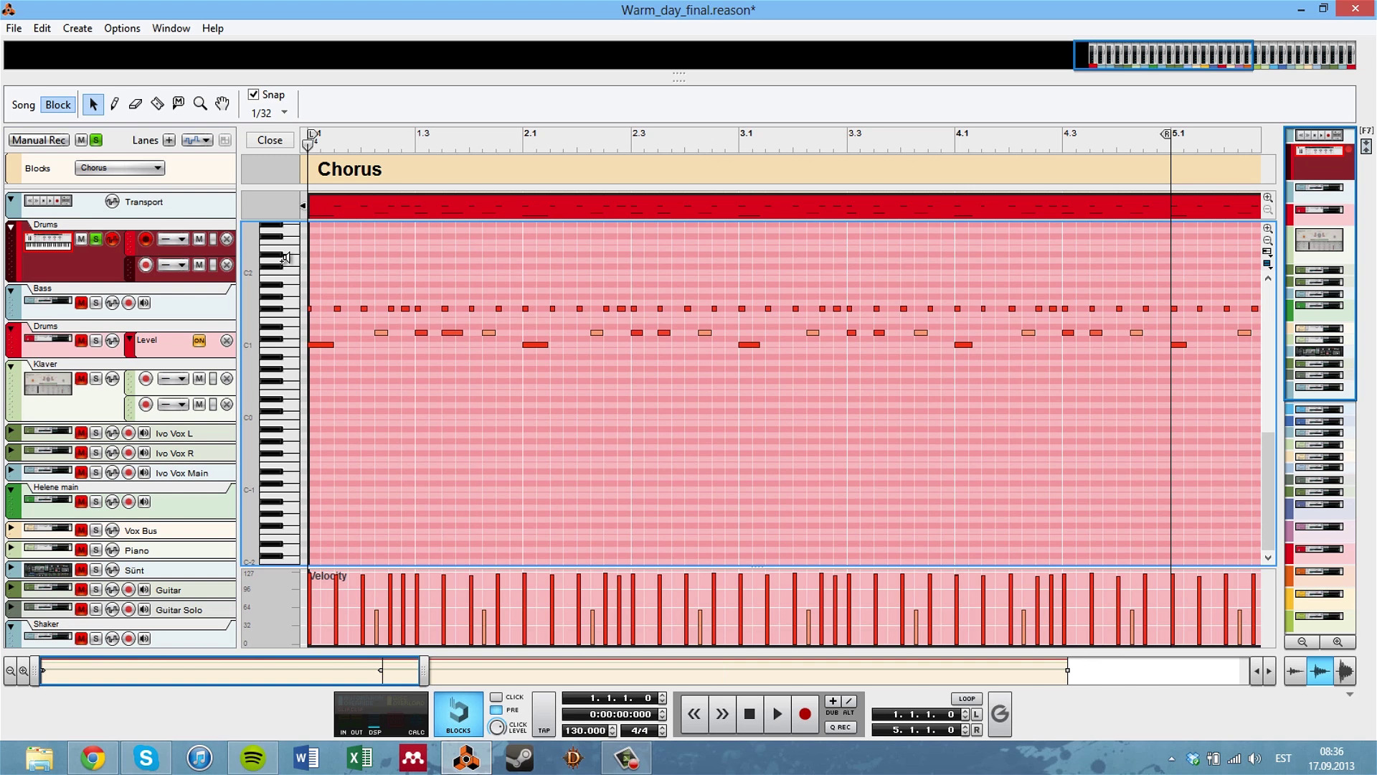
pyautogui.press('space')
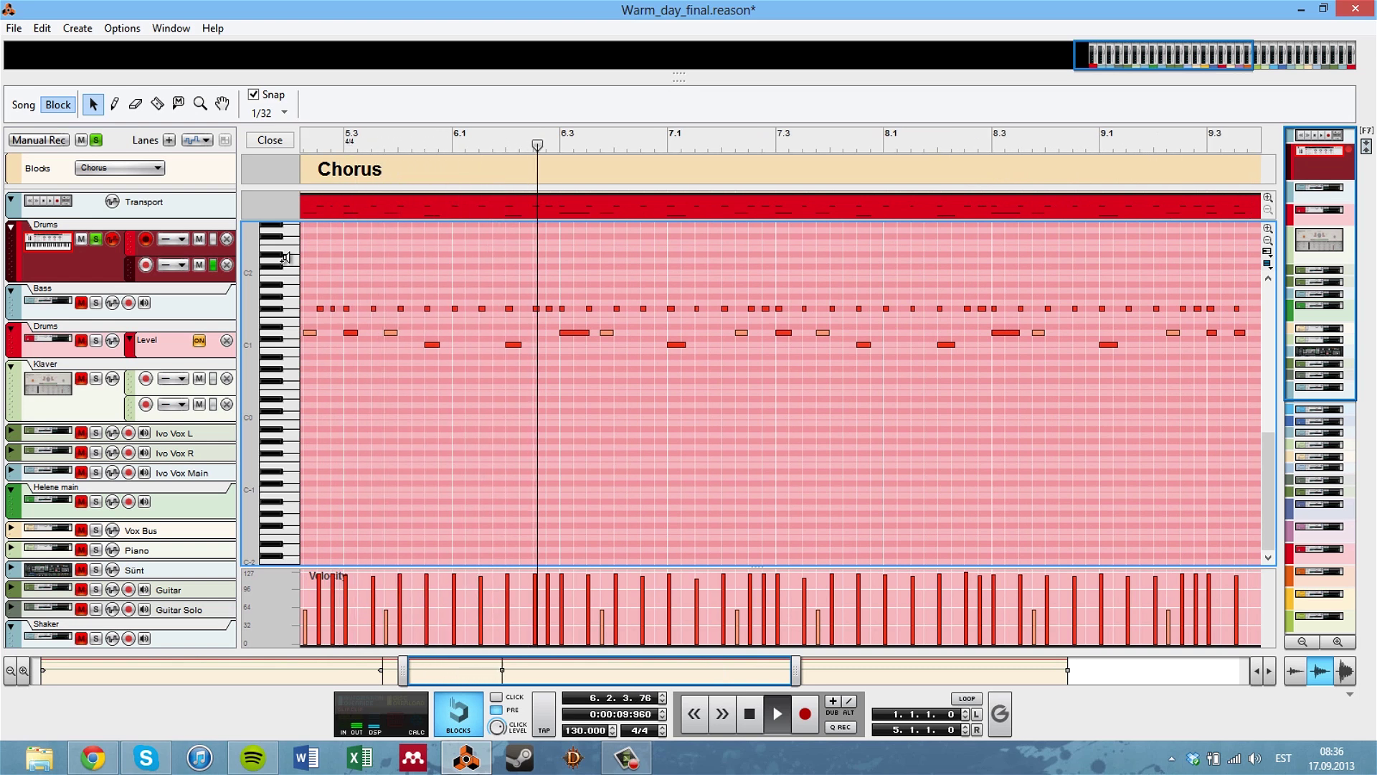
pyautogui.press('space')
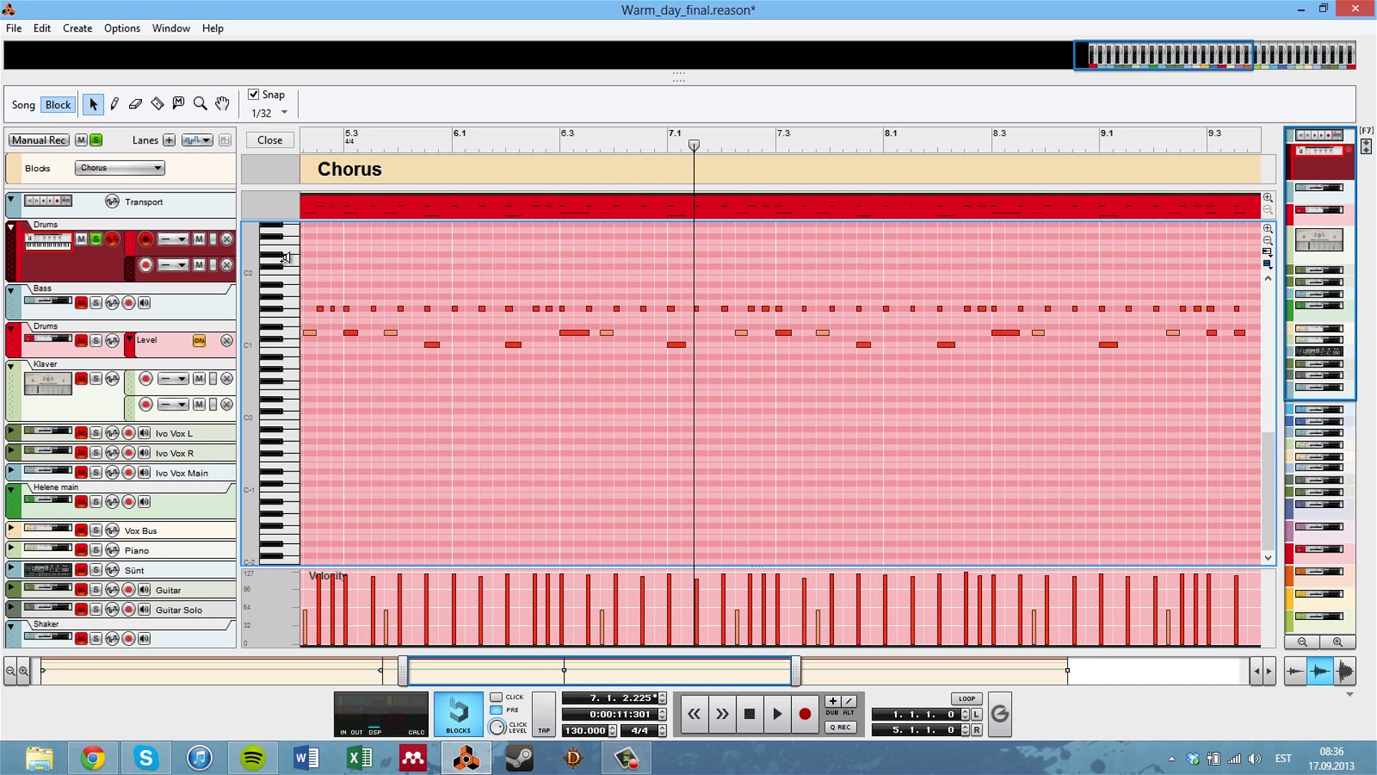
pyautogui.click(153, 171)
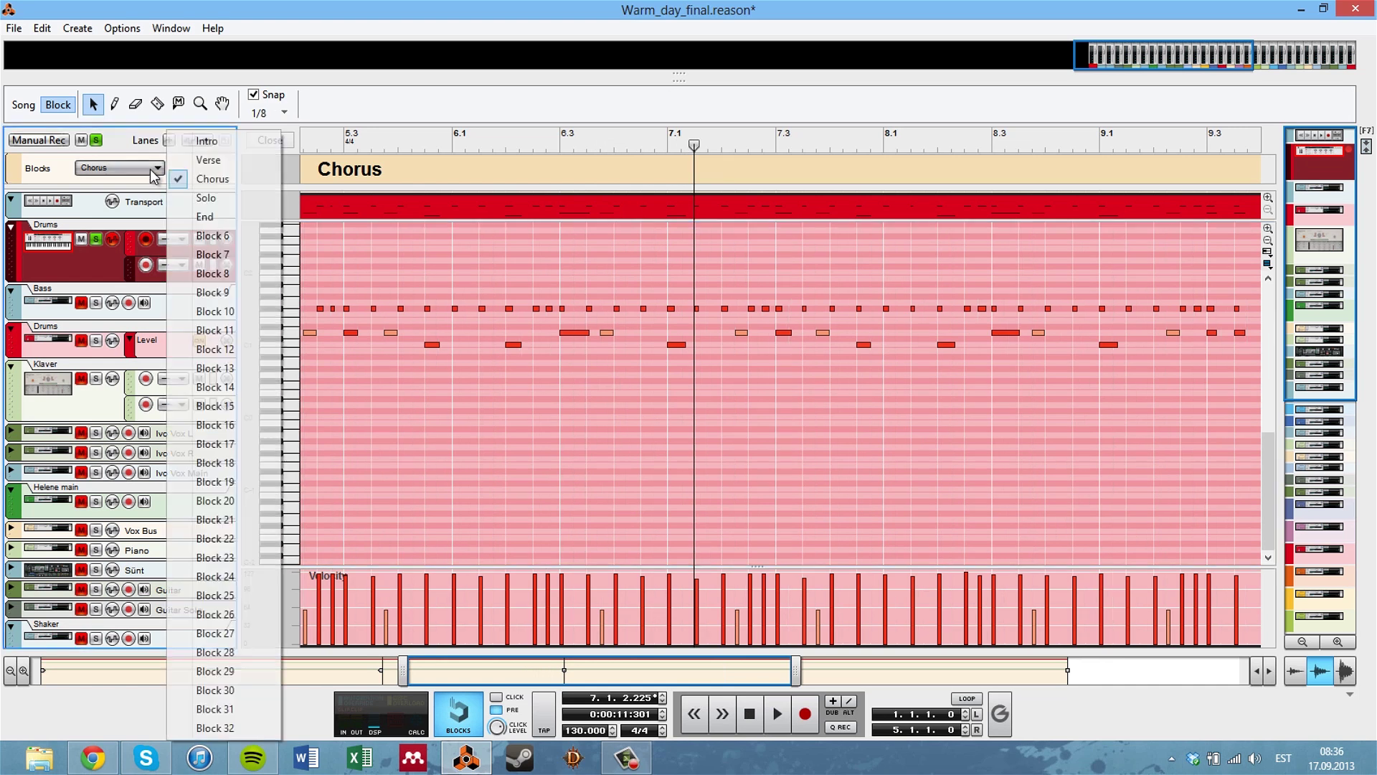
# Show the Solo block from bar 1, play its drum clip, then close the note editor.
pyautogui.click(206, 198)
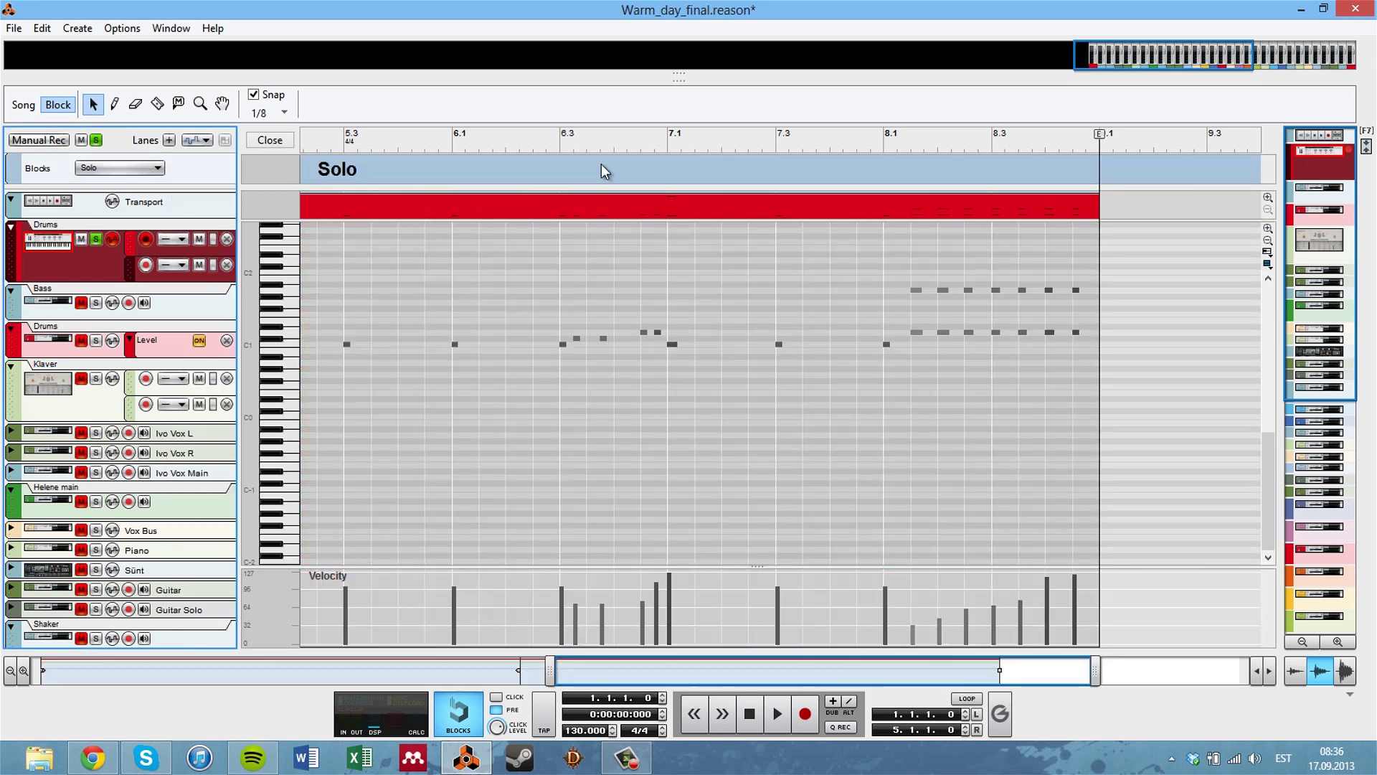
pyautogui.moveTo(636, 150); pyautogui.dragTo(3, 160)
pyautogui.click(364, 208)
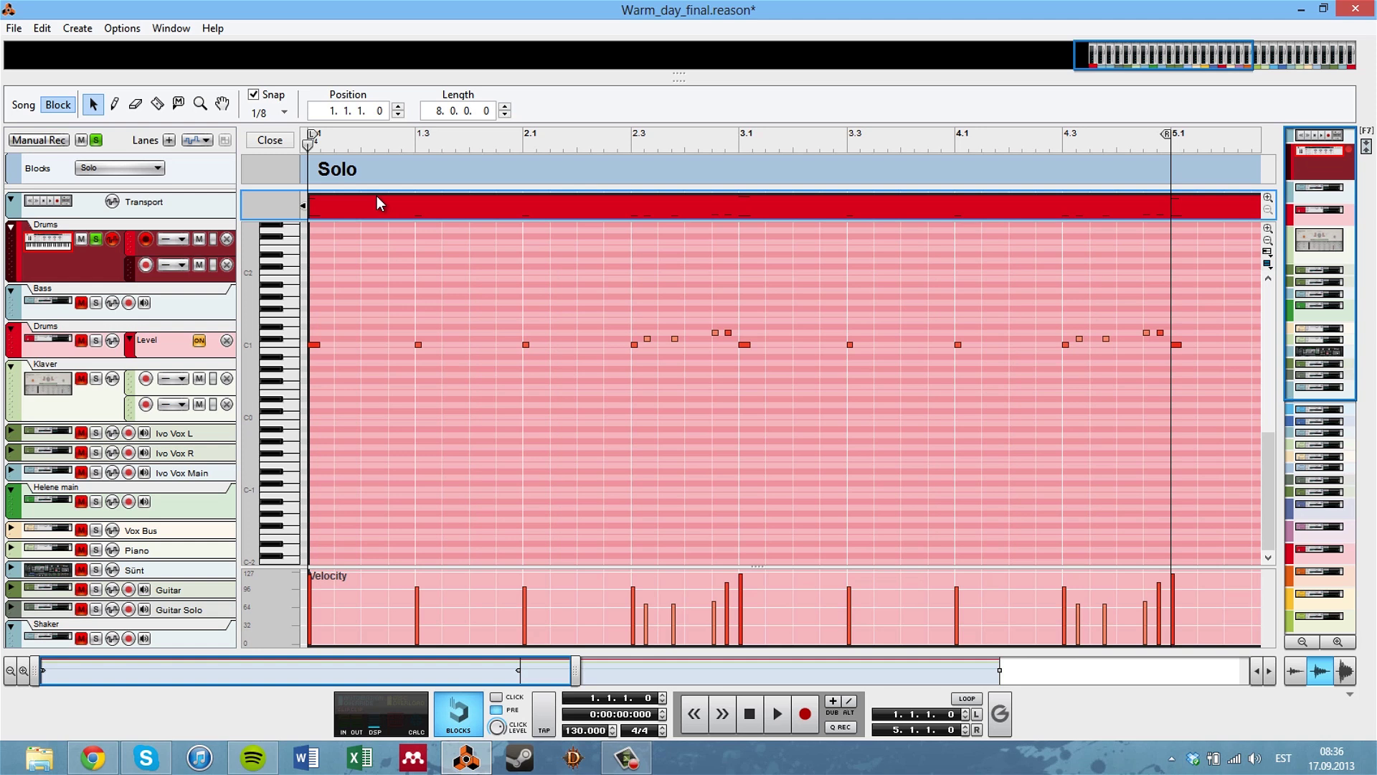
pyautogui.press('space')
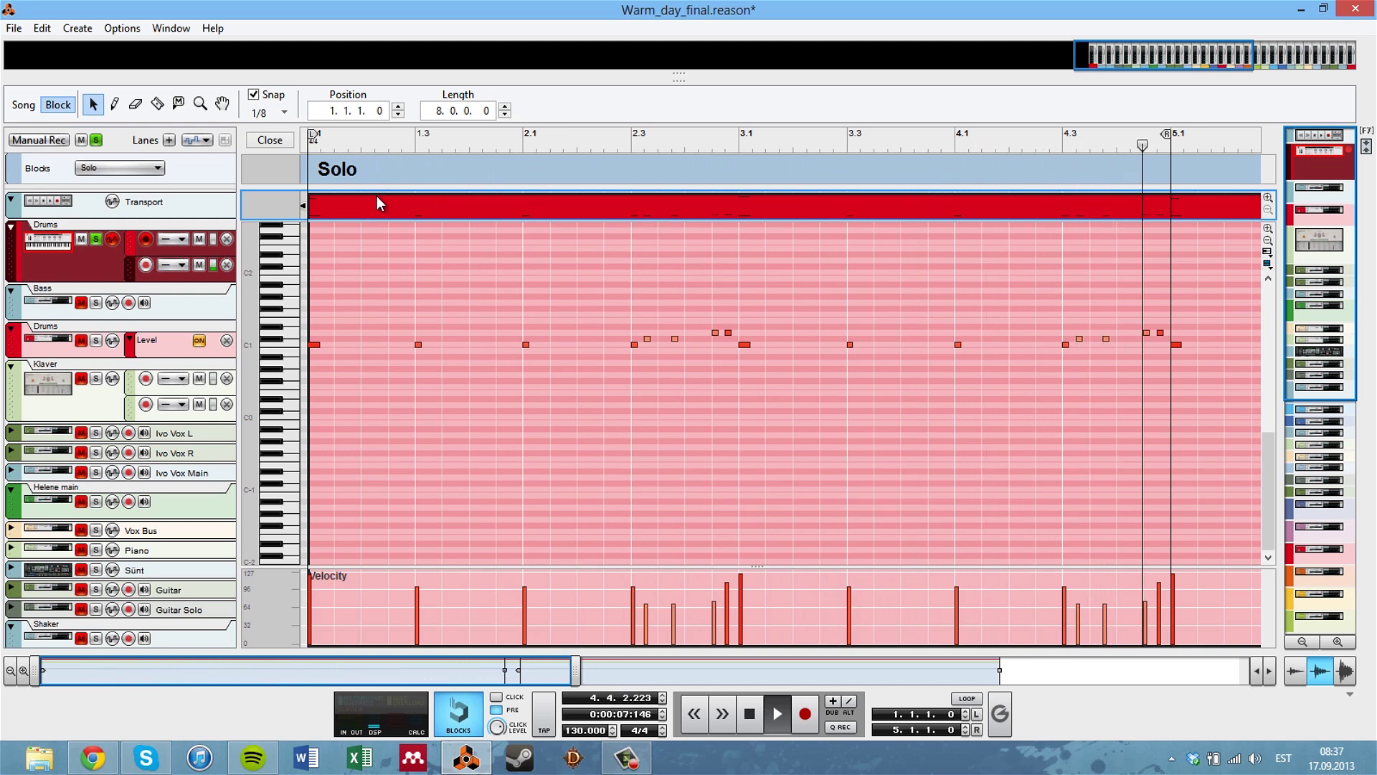
pyautogui.press('space')
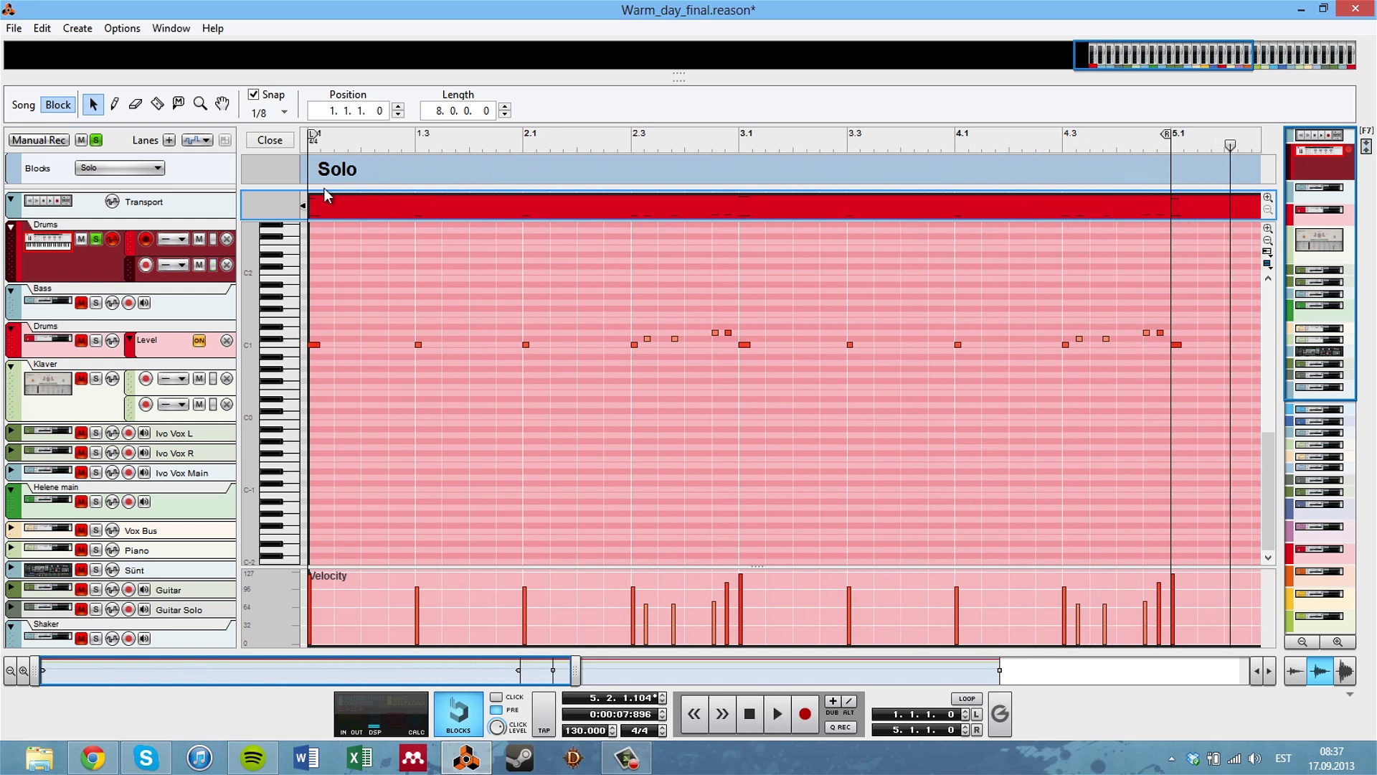
pyautogui.click(277, 143)
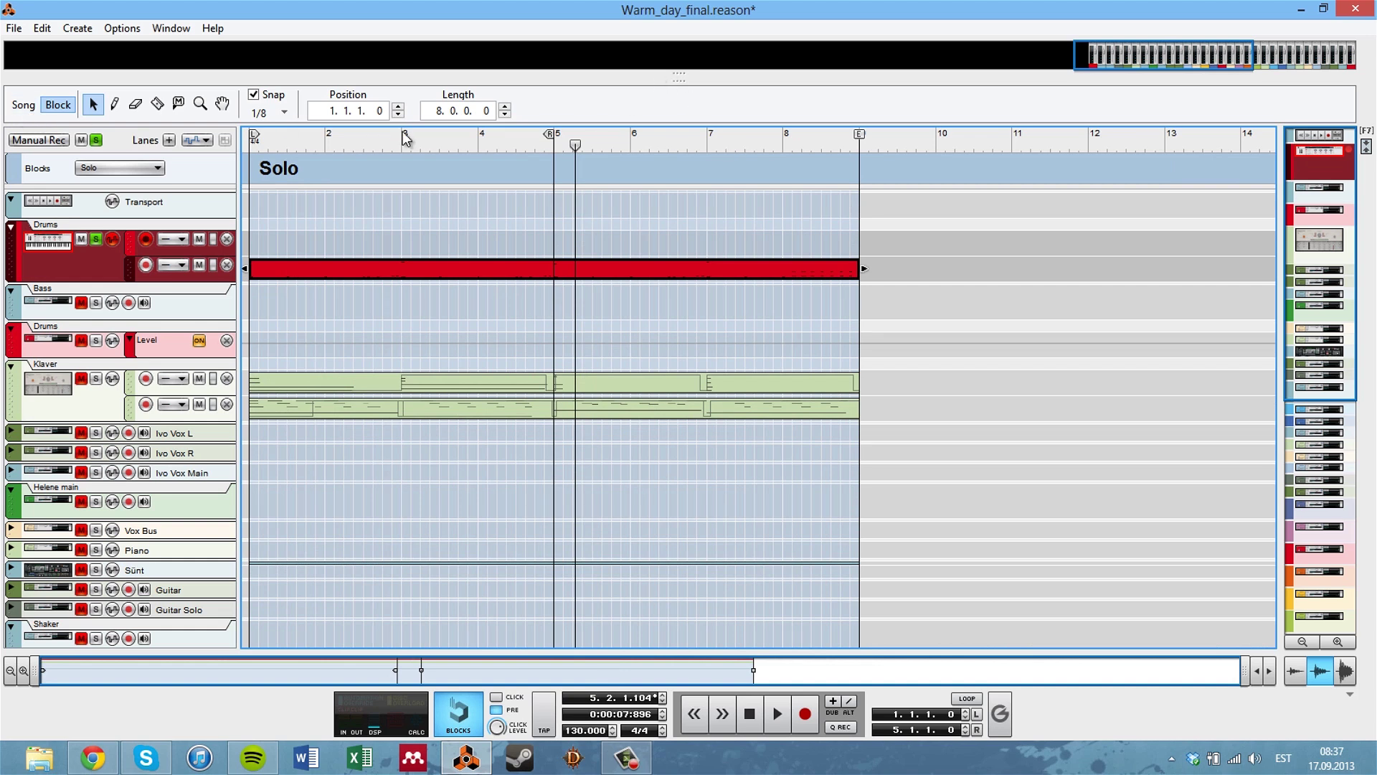
# Reveal the device rack above the sequencer and switch from Block view to Song view.
pyautogui.moveTo(653, 75); pyautogui.dragTo(650, 167)
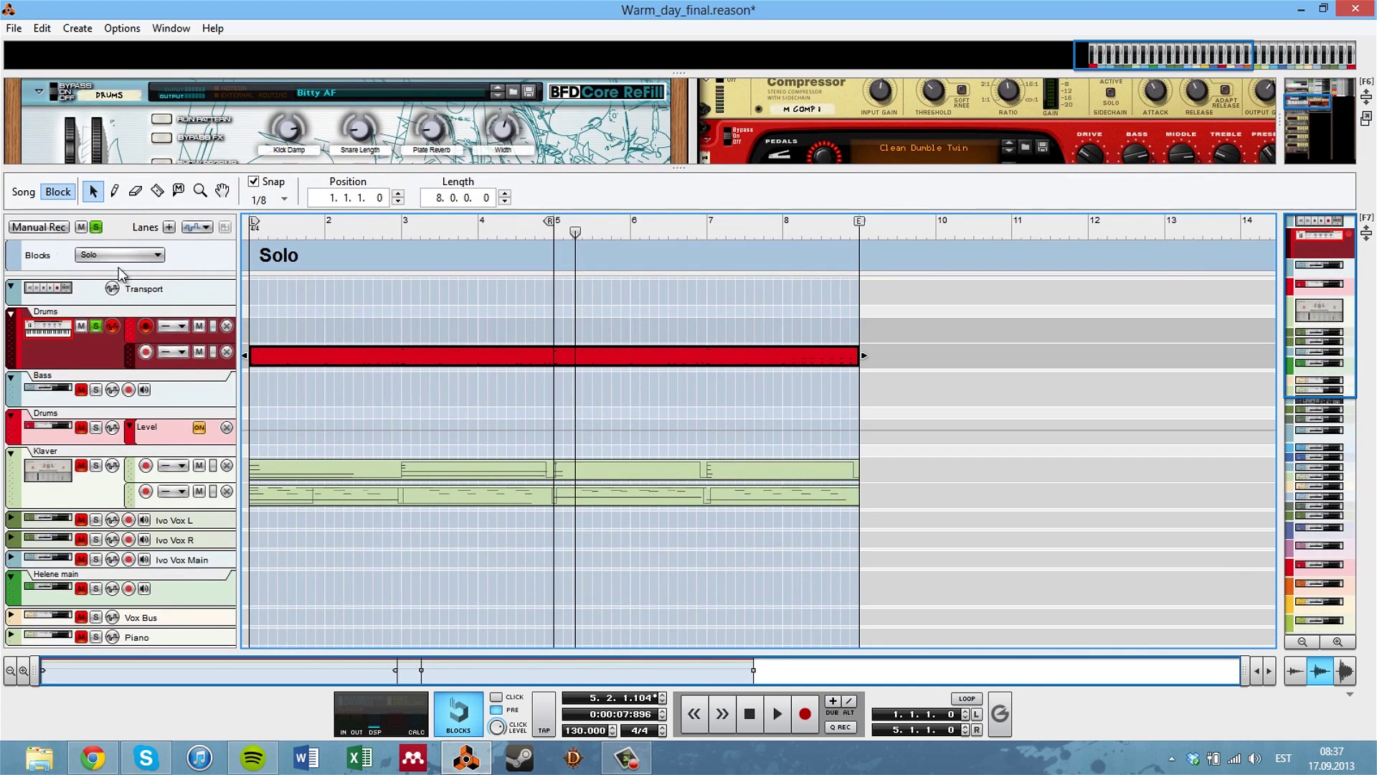
pyautogui.click(28, 195)
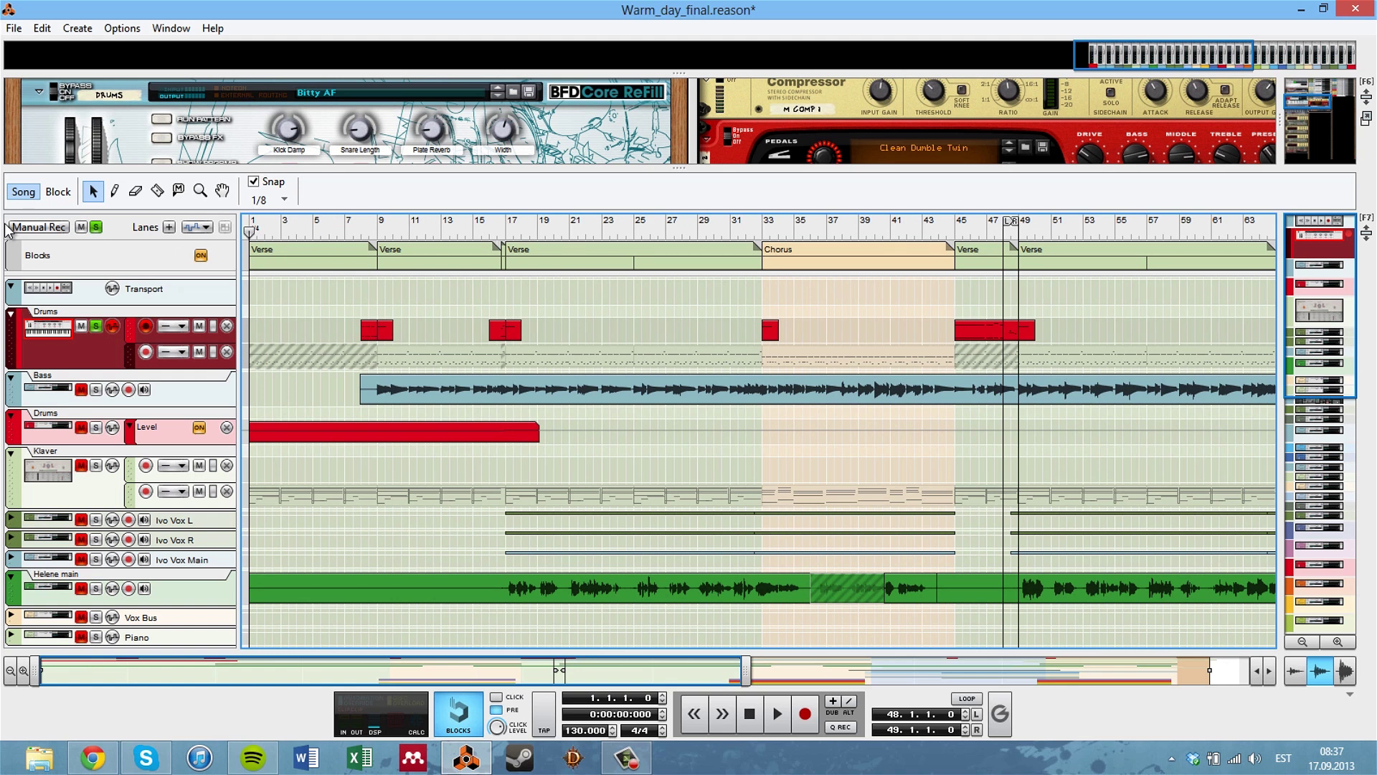
# Play the song from around bar 7, then stop.
pyautogui.click(341, 231)
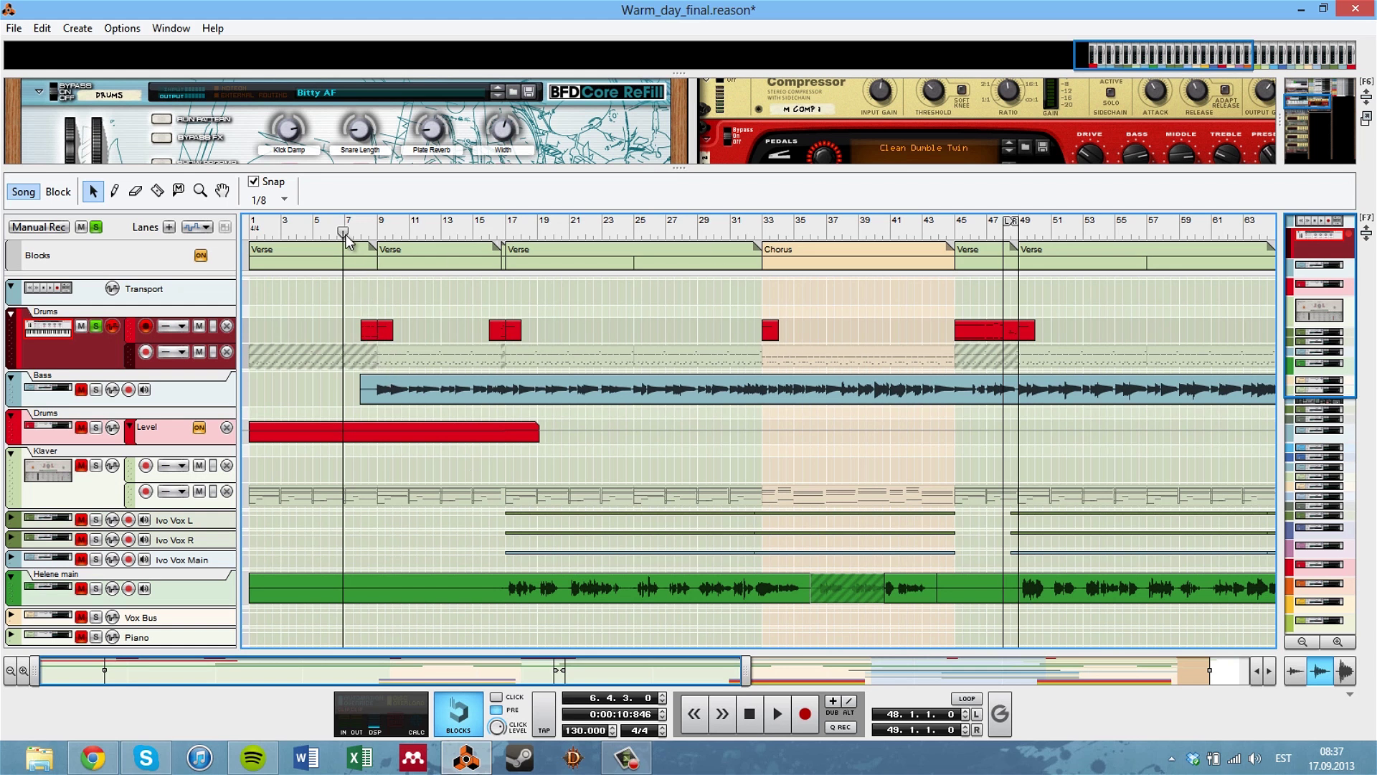
pyautogui.press('space')
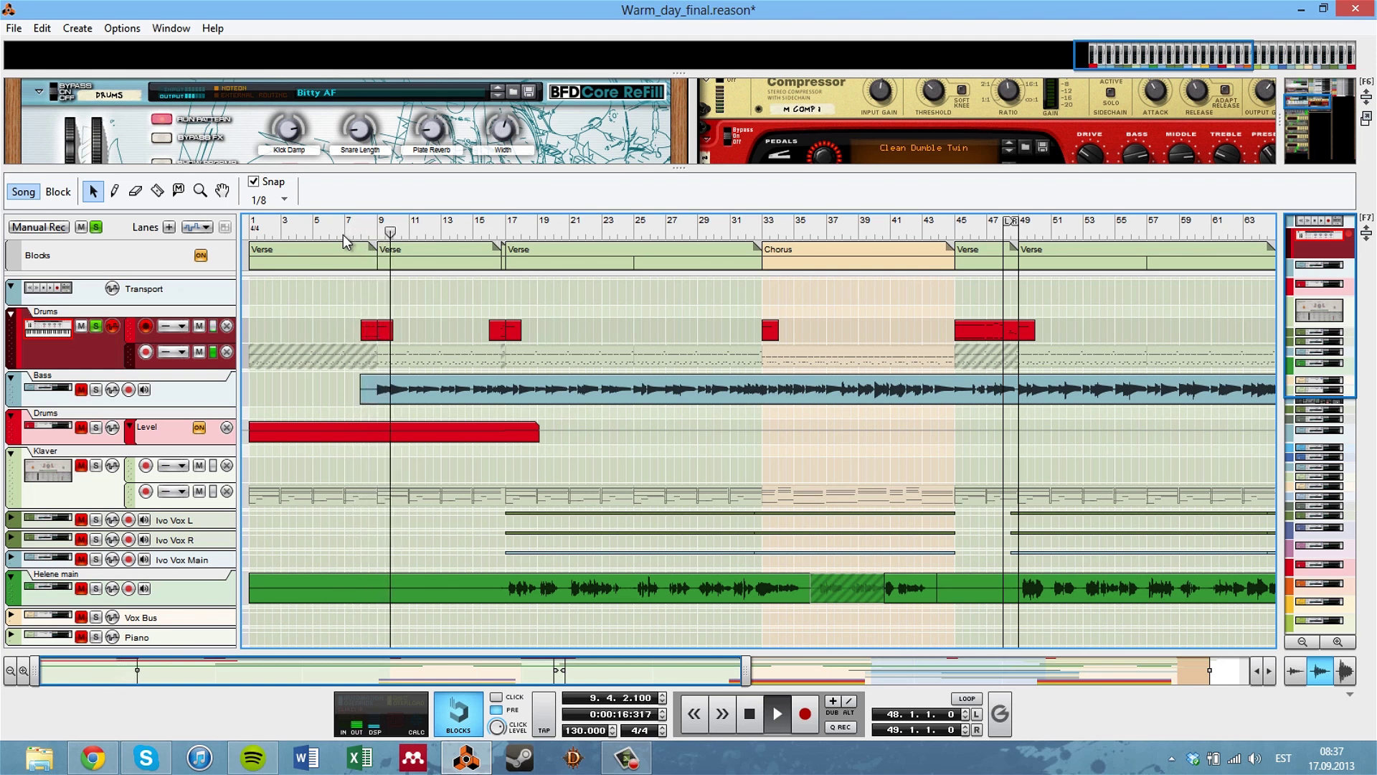
pyautogui.press('space')
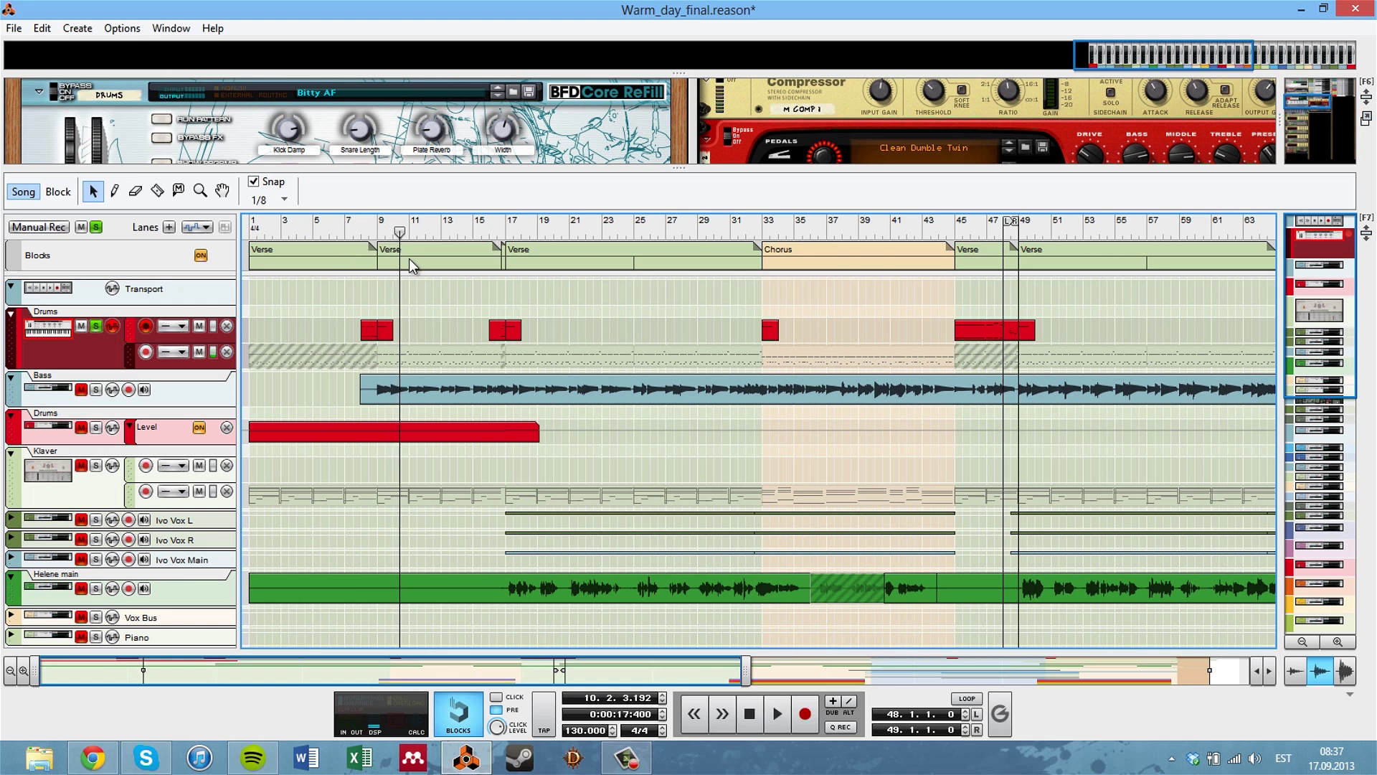
# Play from bar 45, move the song position back to bar 43, and unsolo Drums.
pyautogui.click(960, 232)
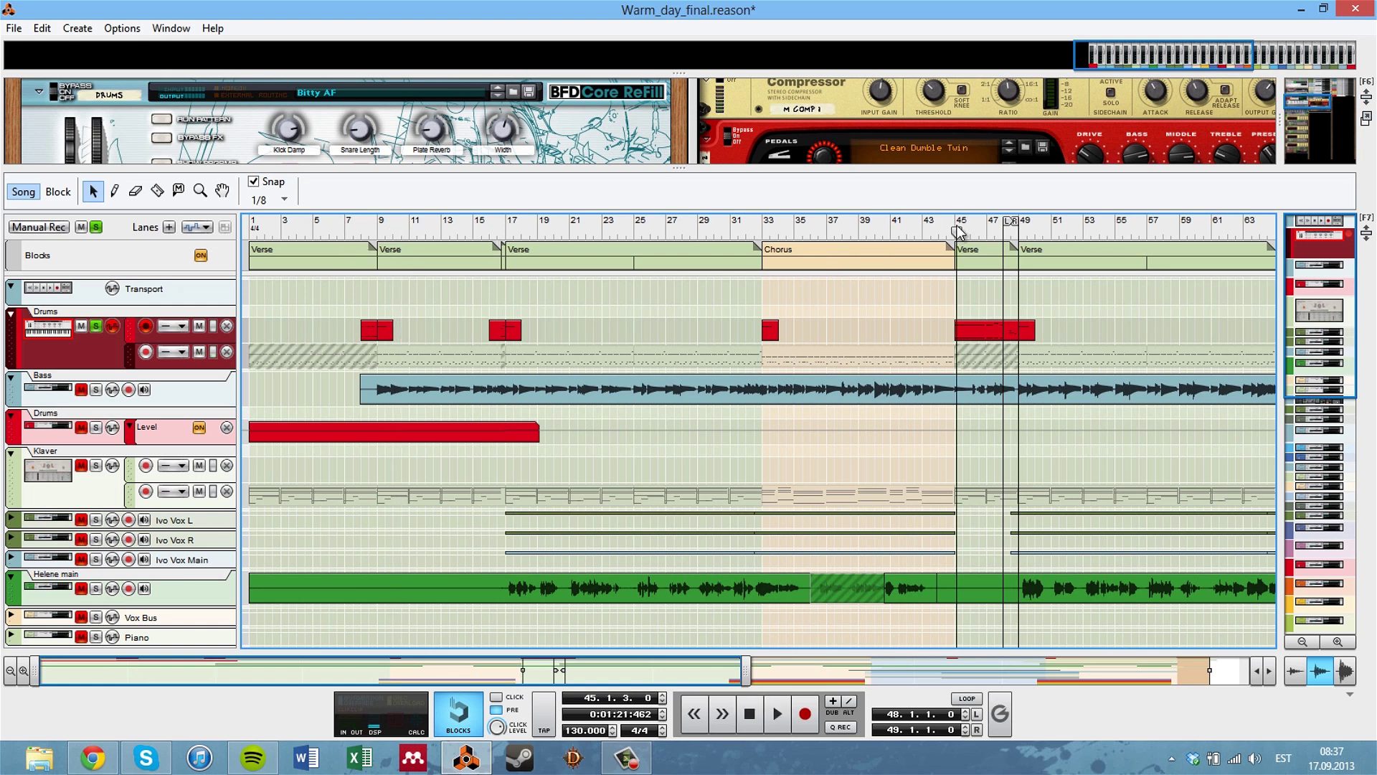
pyautogui.press('space')
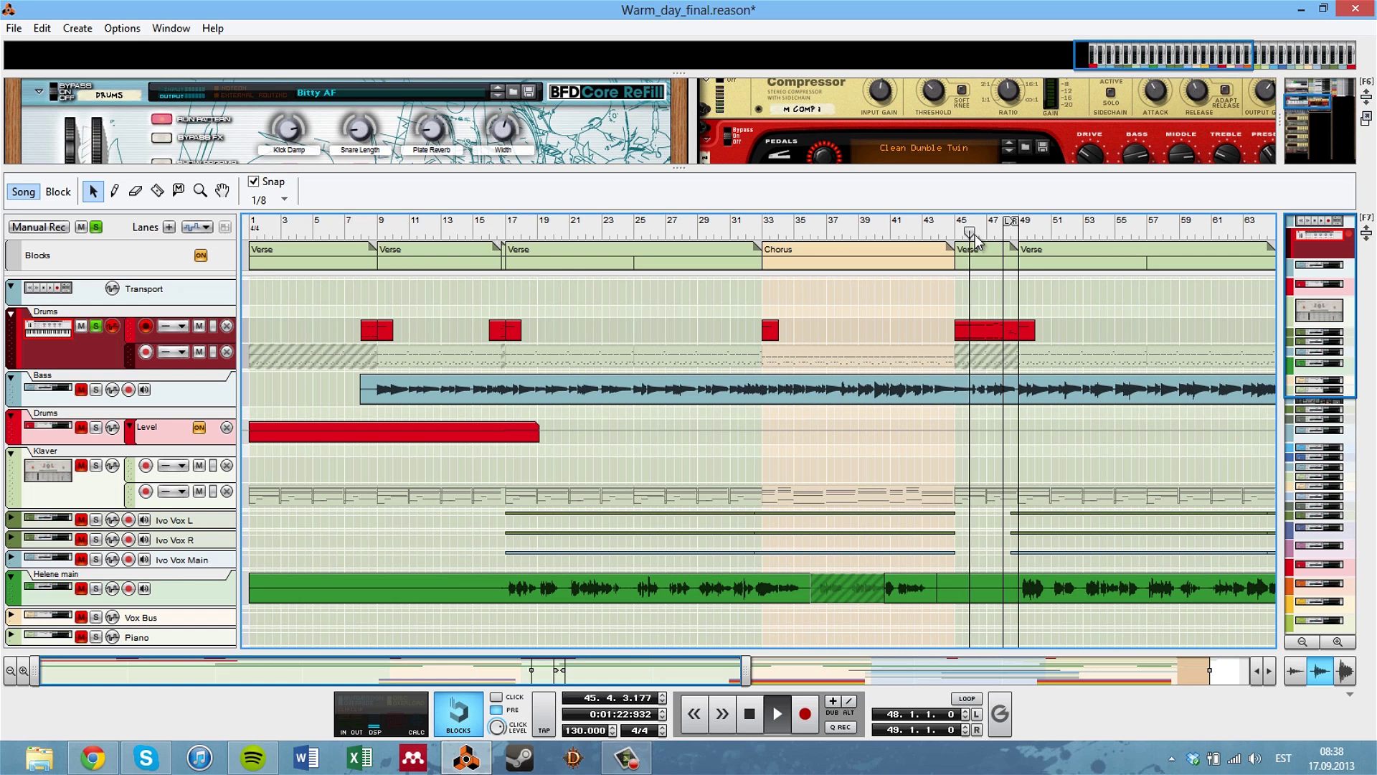
pyautogui.press('space')
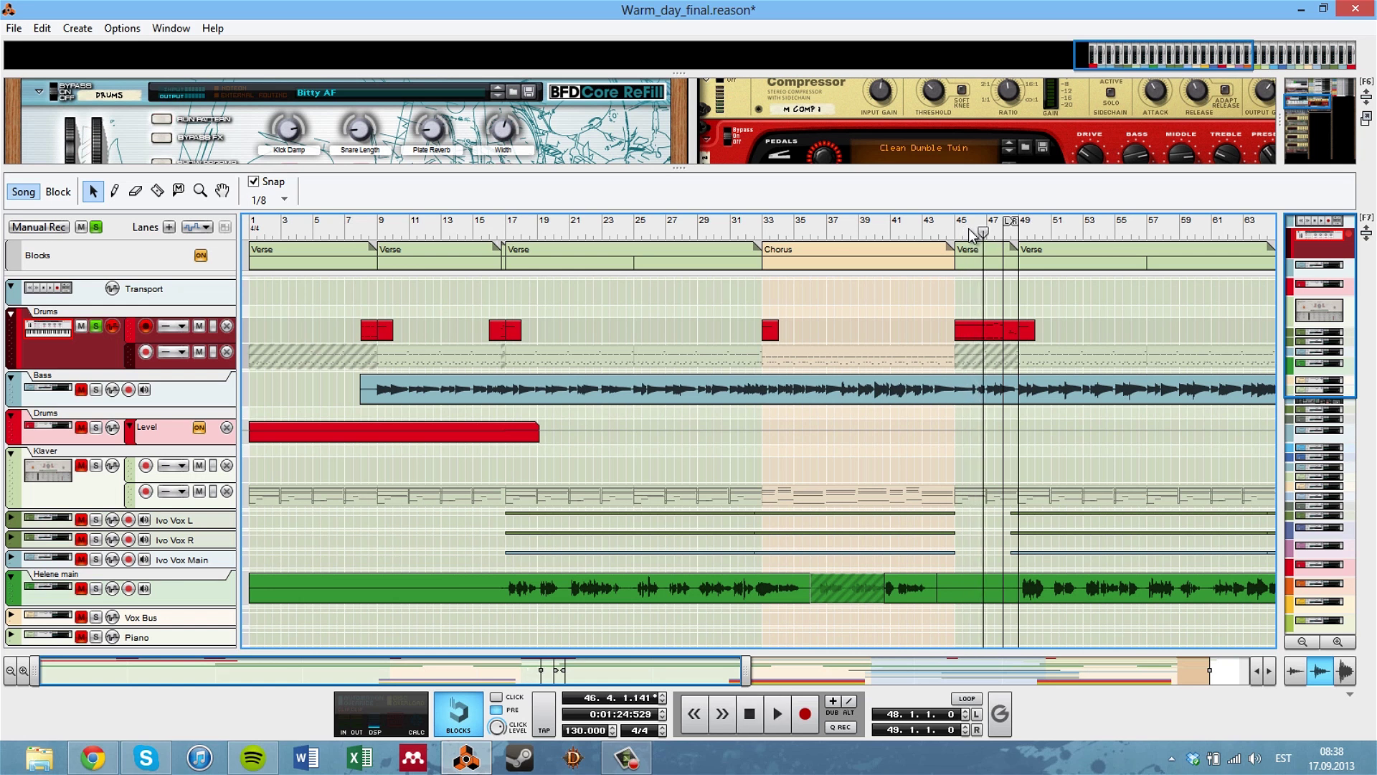
pyautogui.moveTo(981, 233); pyautogui.dragTo(924, 240)
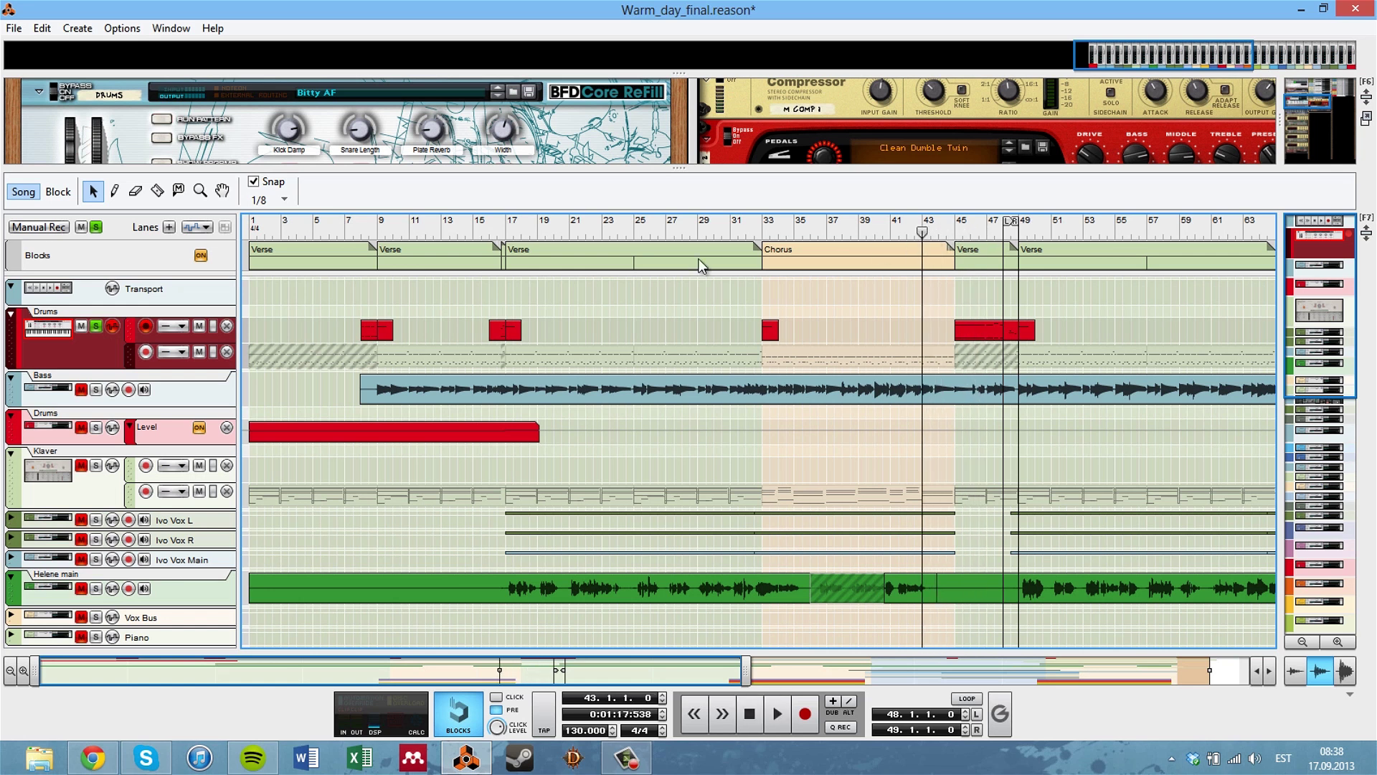
pyautogui.click(93, 334)
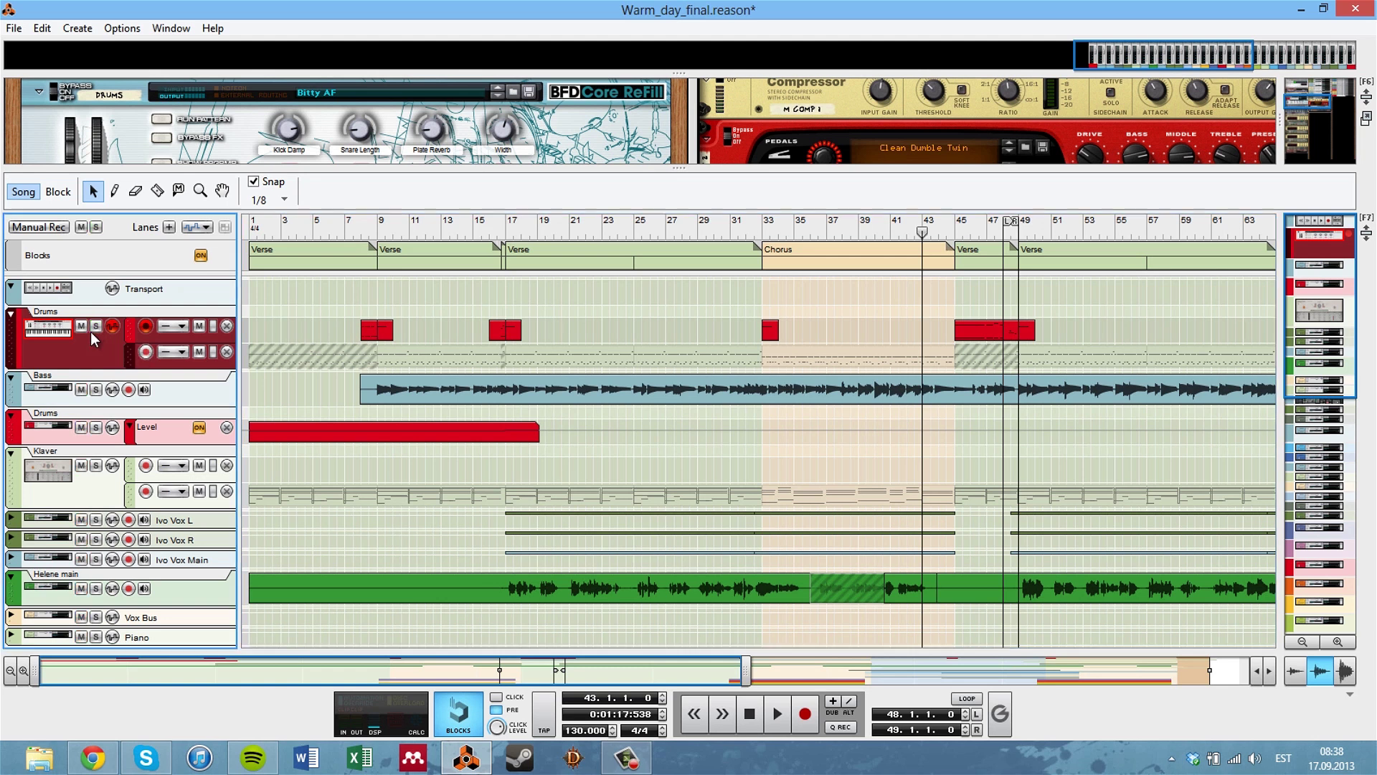
# Enlarge the rack, browse the drum mixer, RV7000s, Stereo Imager, NN-XT and MClass EQ, then rewind.
pyautogui.moveTo(790, 169); pyautogui.dragTo(724, 700)
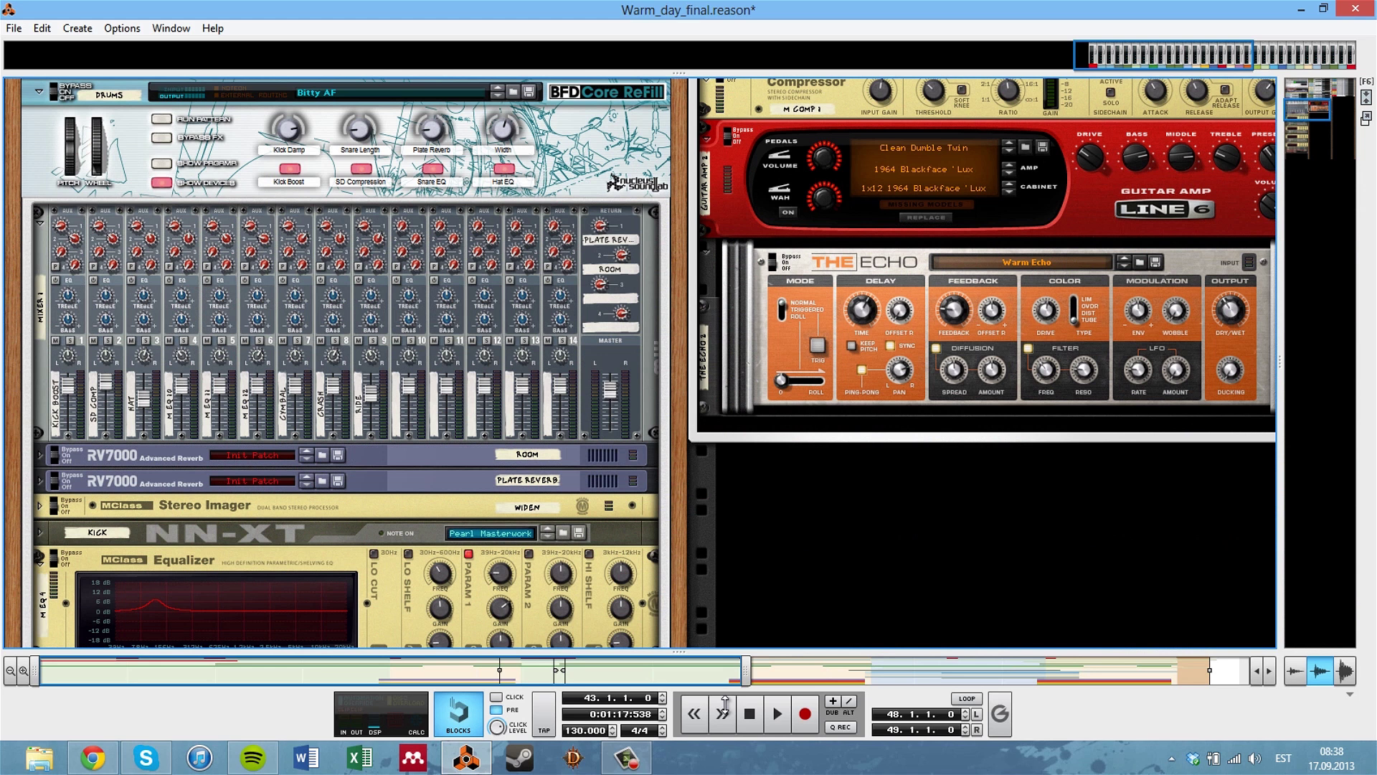
pyautogui.scroll(3, 365, 396)
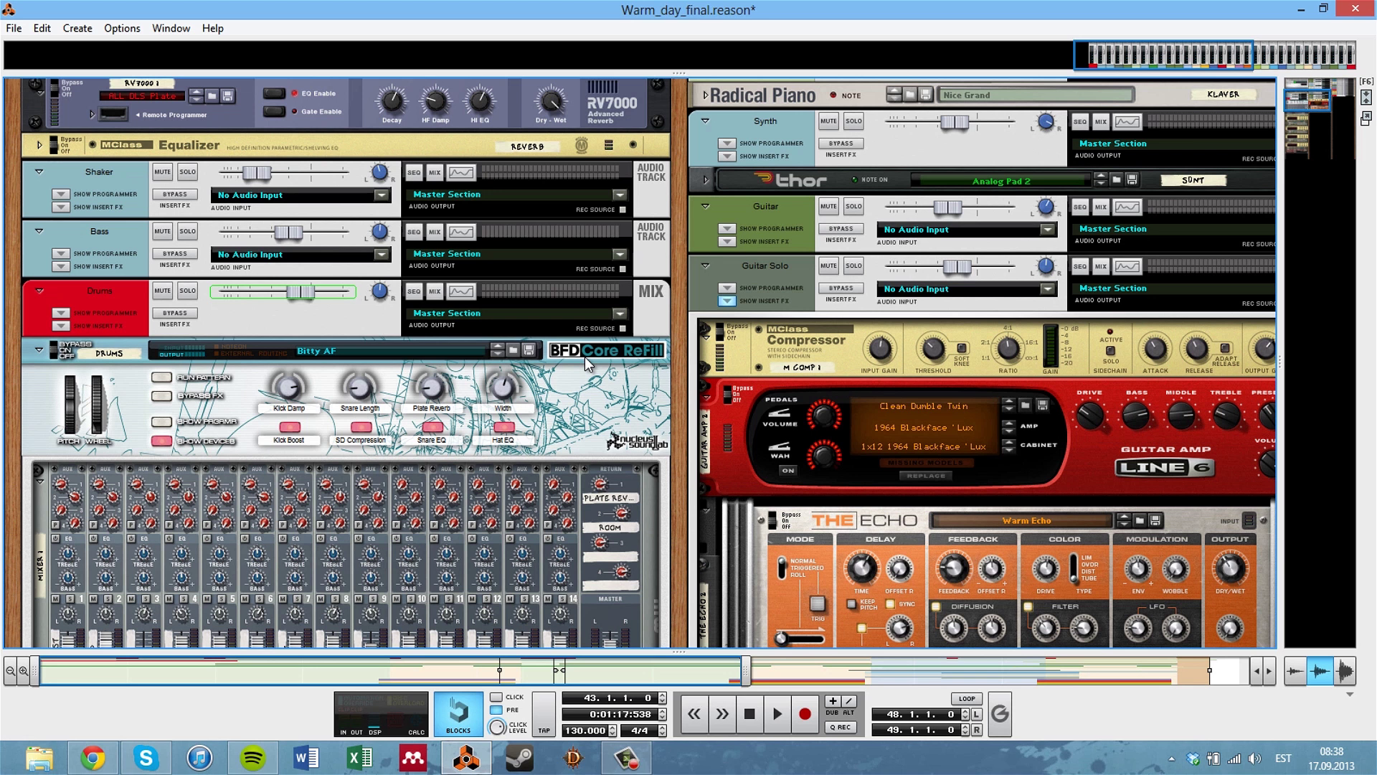
pyautogui.scroll(-5, 584, 356)
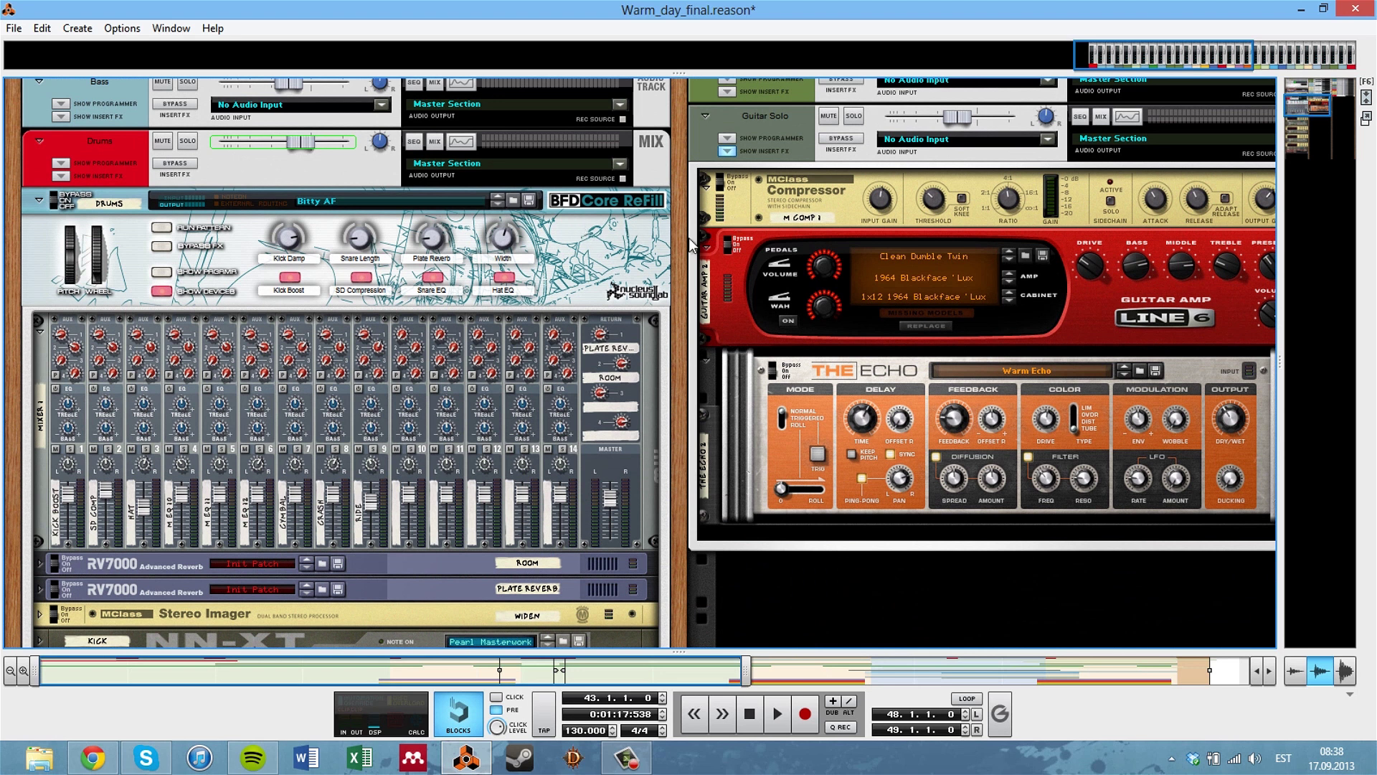
pyautogui.moveTo(674, 236); pyautogui.dragTo(675, 216)
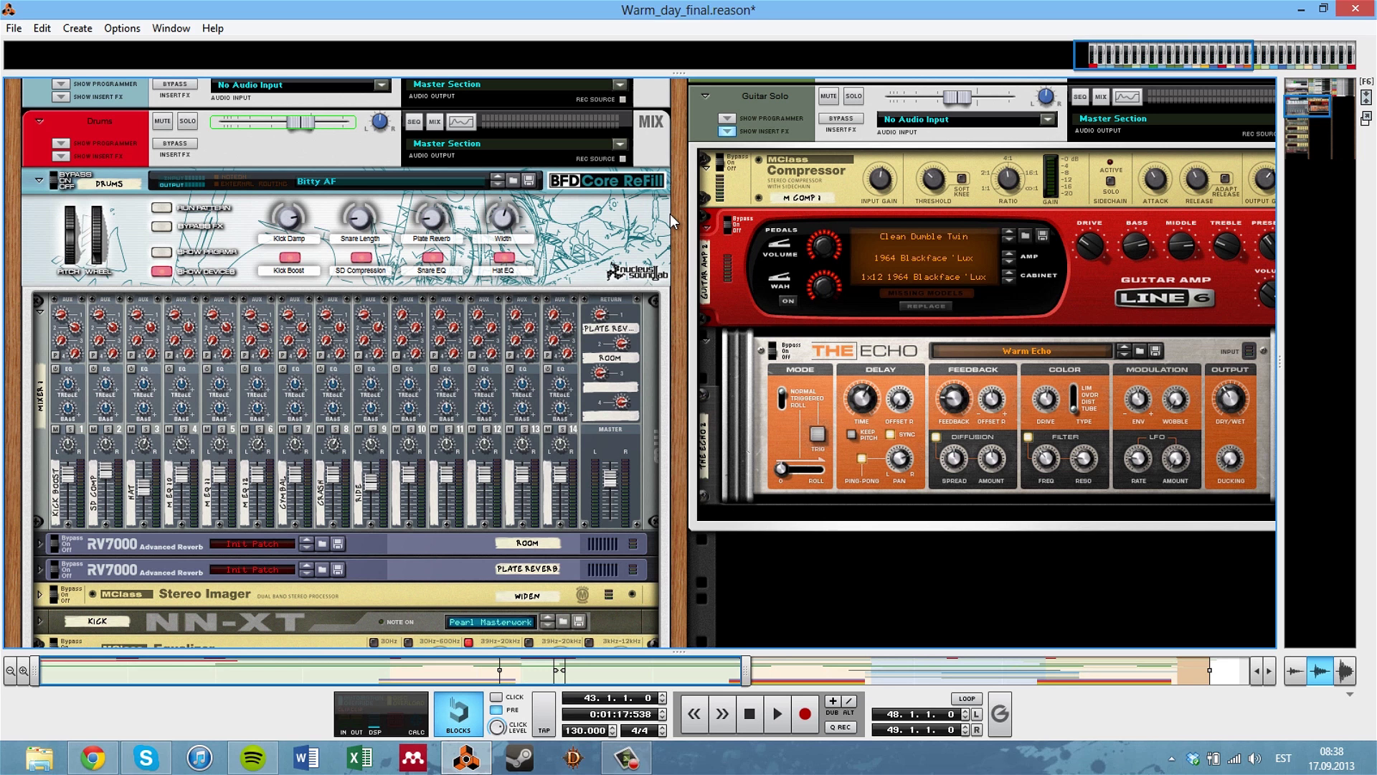
pyautogui.moveTo(685, 277); pyautogui.dragTo(707, 219)
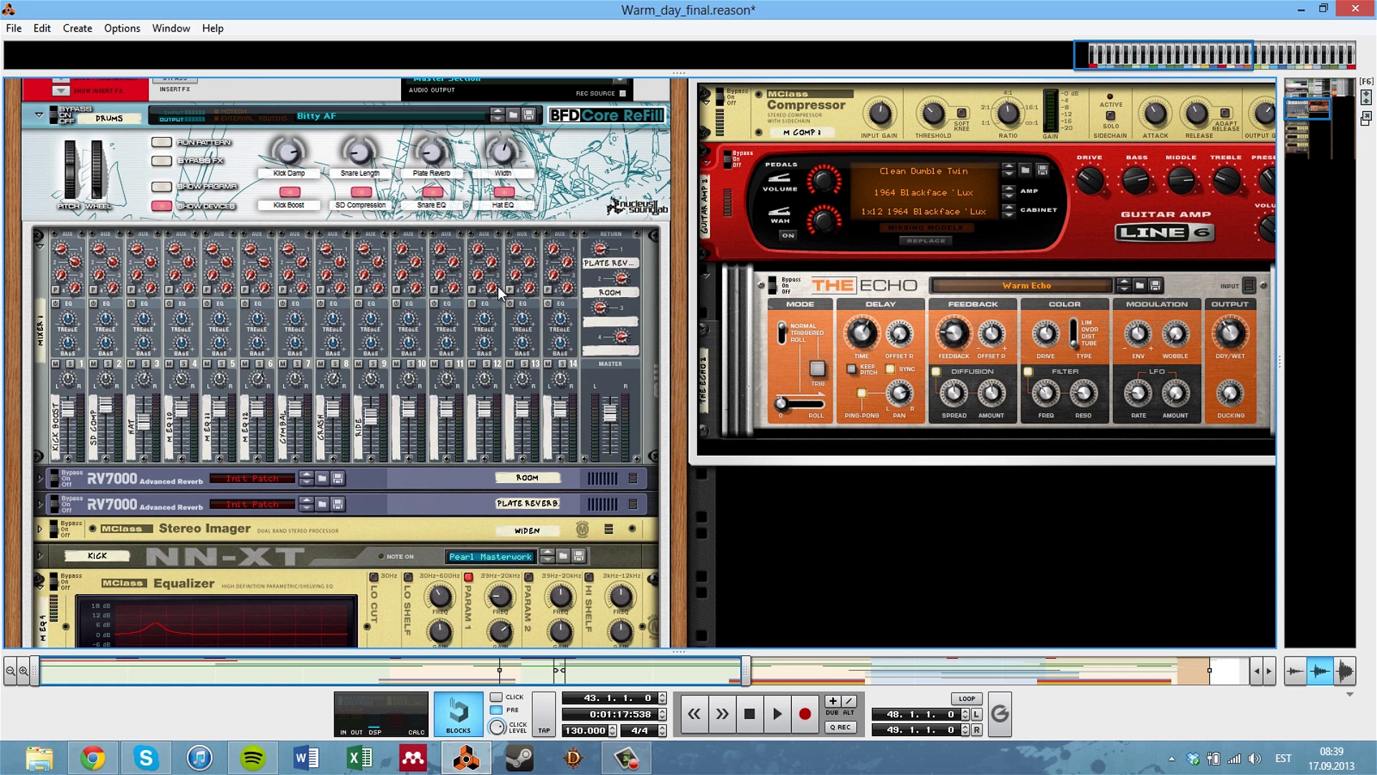
pyautogui.scroll(-2, 672, 208)
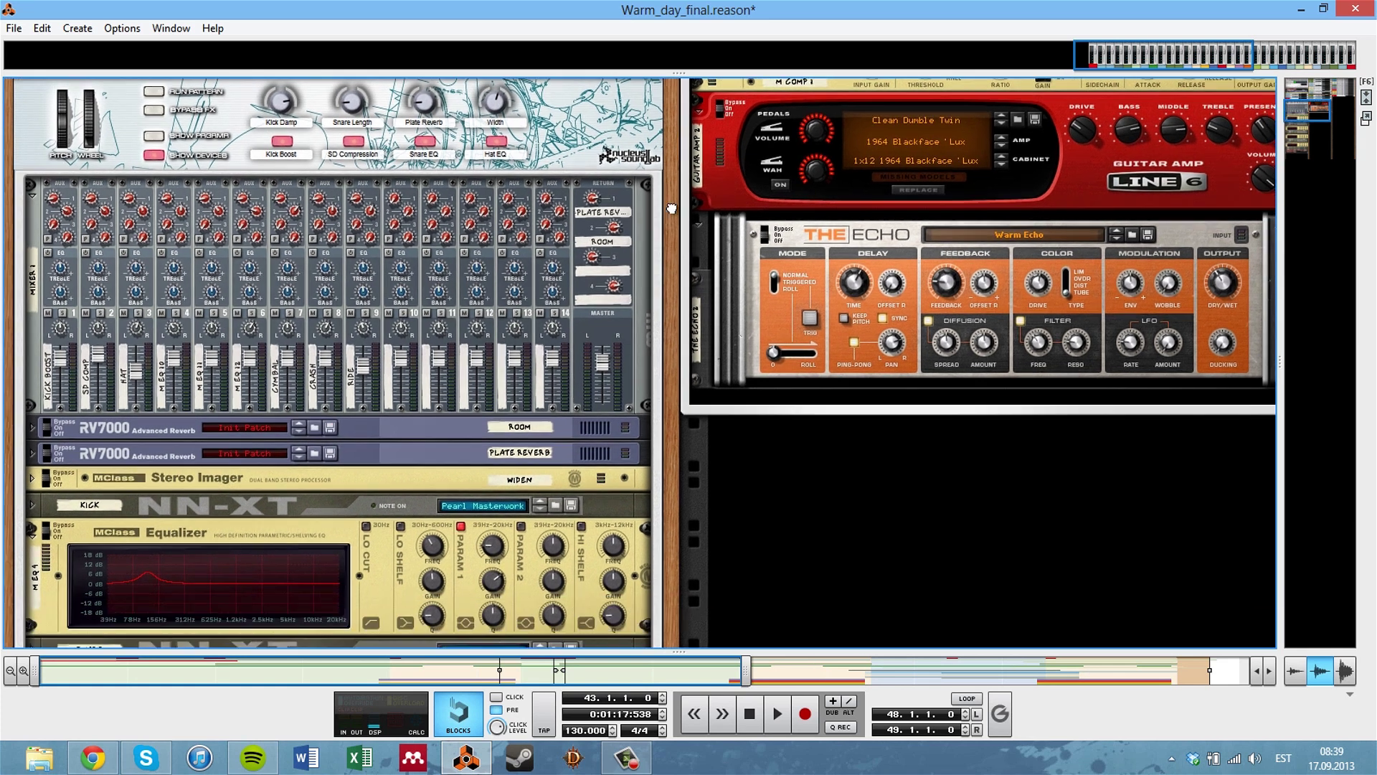
pyautogui.scroll(-3, 672, 208)
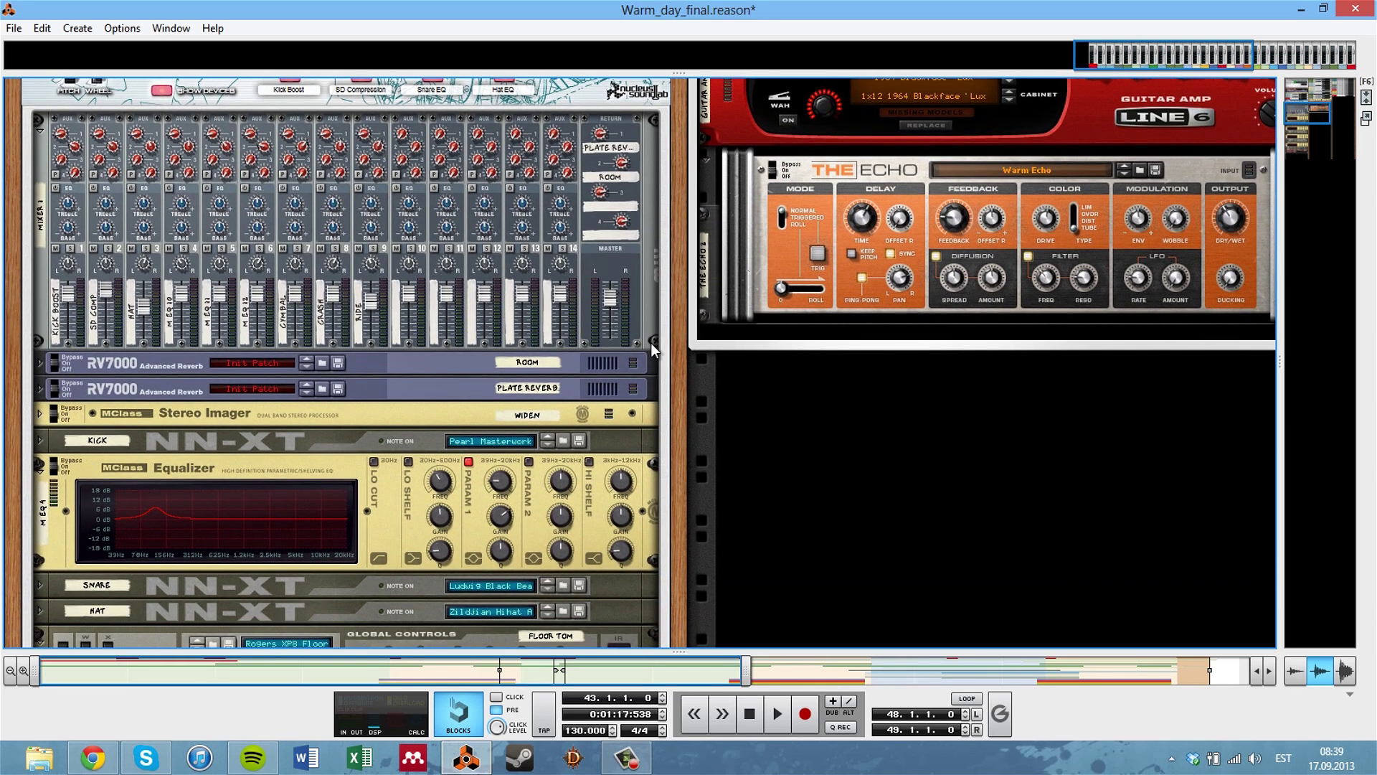
pyautogui.moveTo(707, 349); pyautogui.dragTo(710, 281)
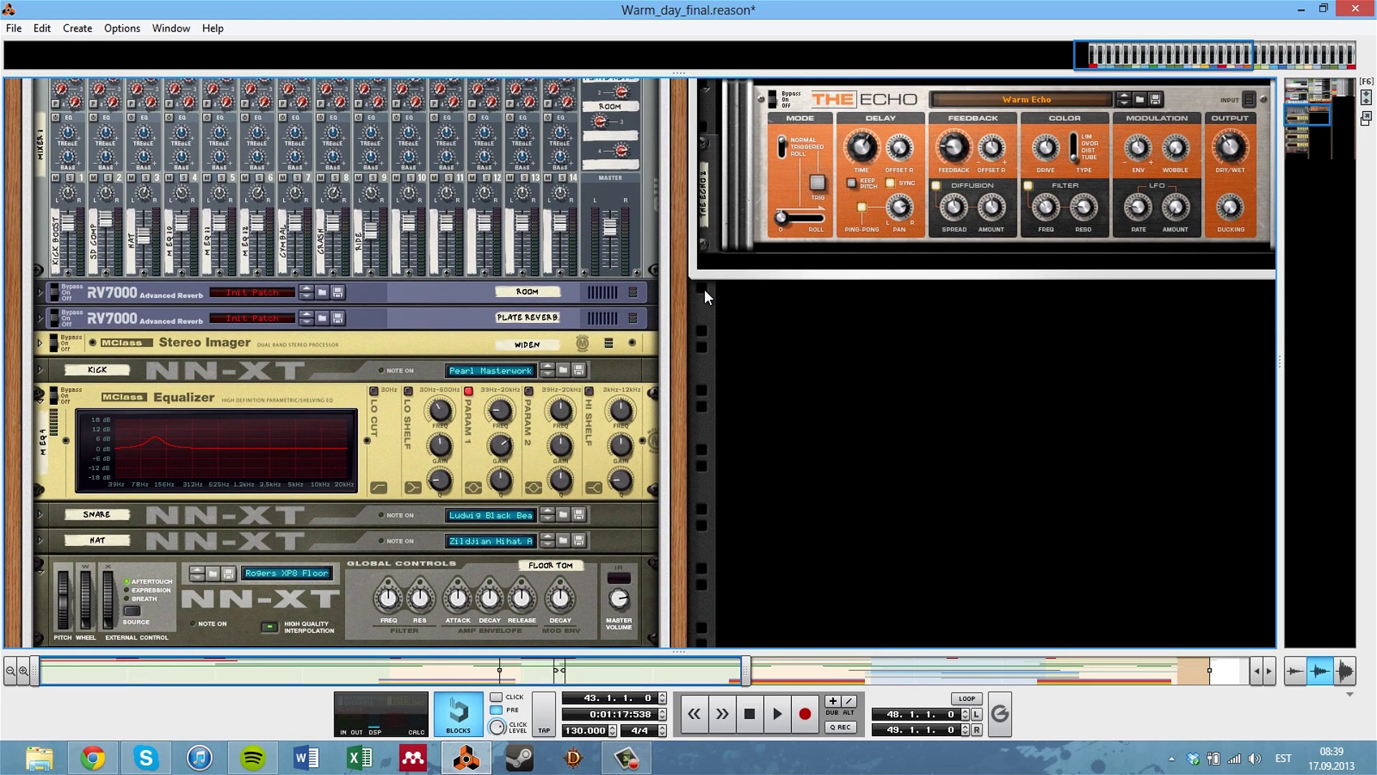
pyautogui.click(749, 714)
# Show the sequencer, set the song position to bar 8, and resize the rack divider.
pyautogui.press('F7')
pyautogui.click(371, 495)
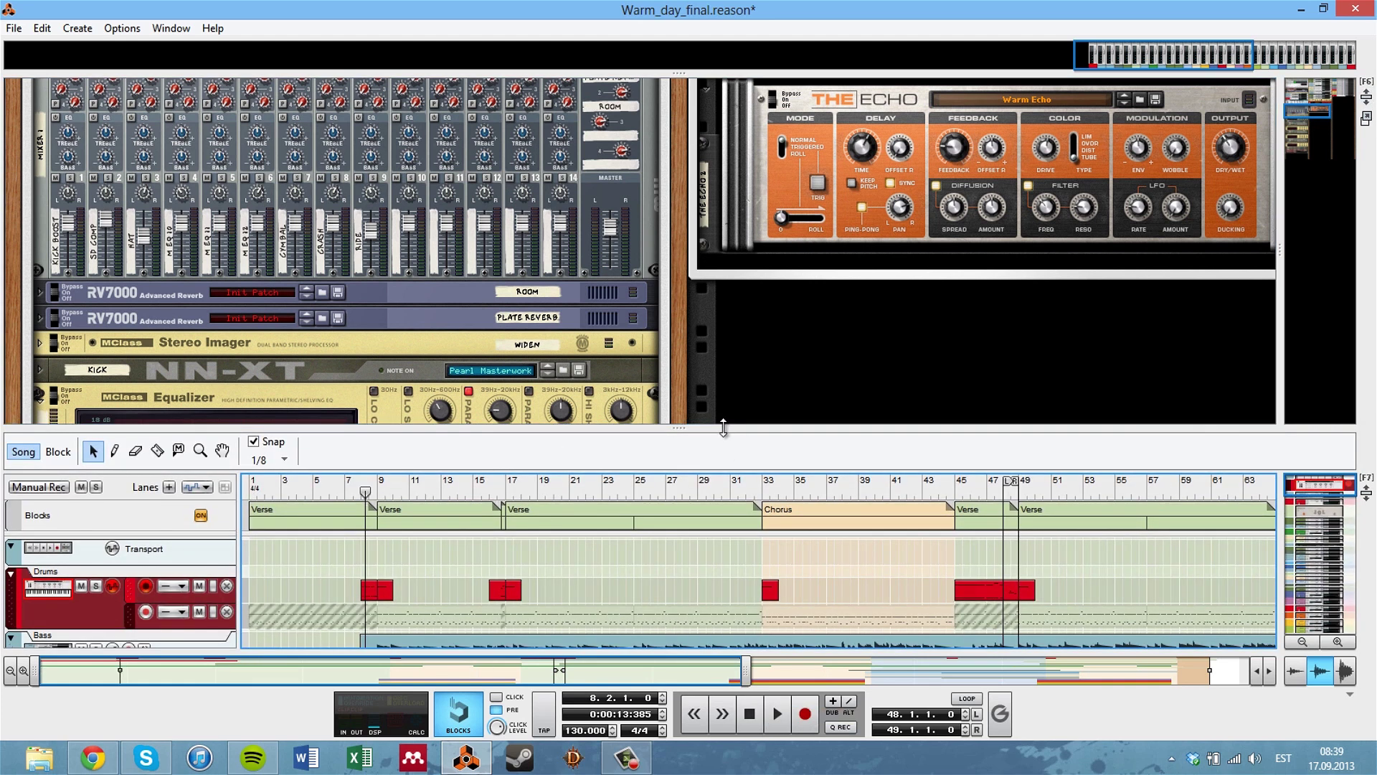
pyautogui.moveTo(723, 428); pyautogui.dragTo(723, 649)
# Unfold the HAT PEQ-2, KICK BOOST and SD EQ equalizers, scroll to the kick EQ, and play.
pyautogui.scroll(-10, 614, 544)
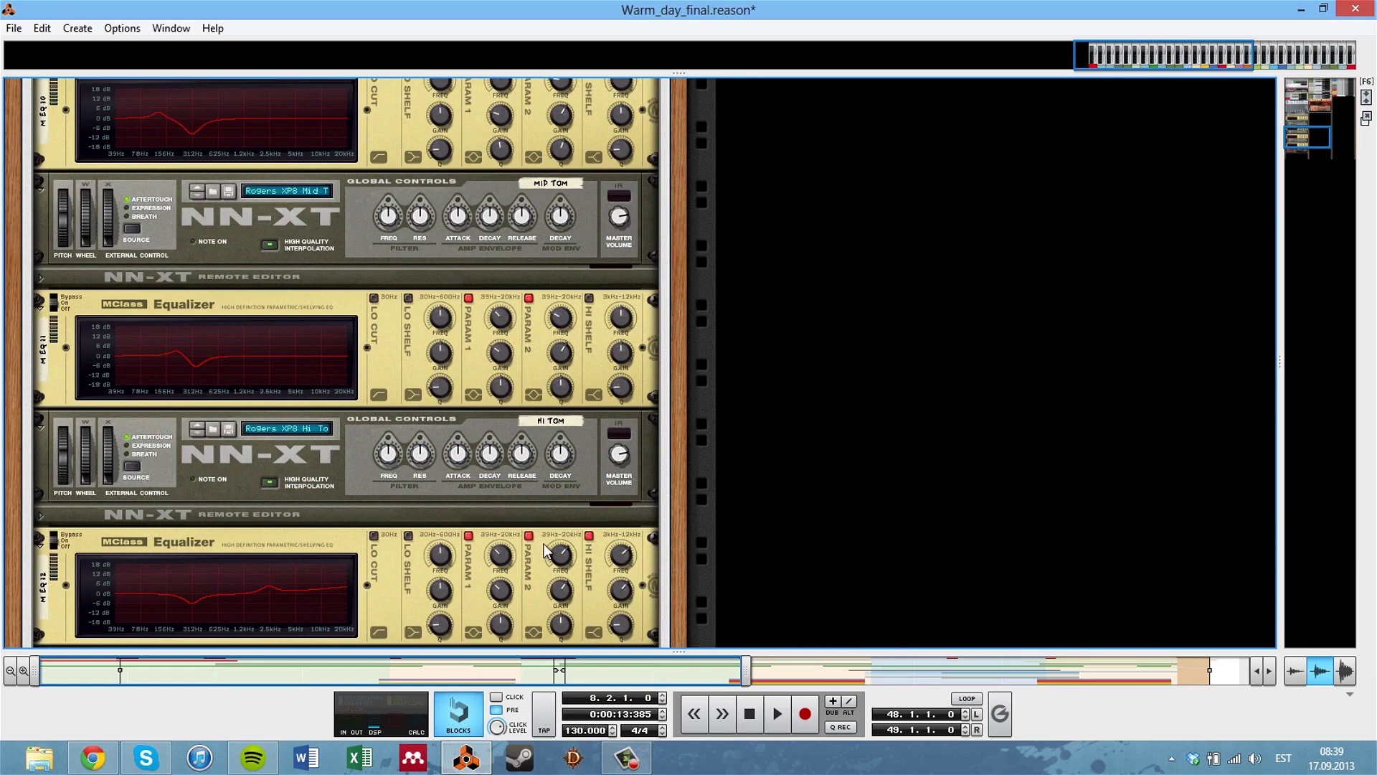
pyautogui.scroll(-5, 545, 551)
pyautogui.click(40, 437)
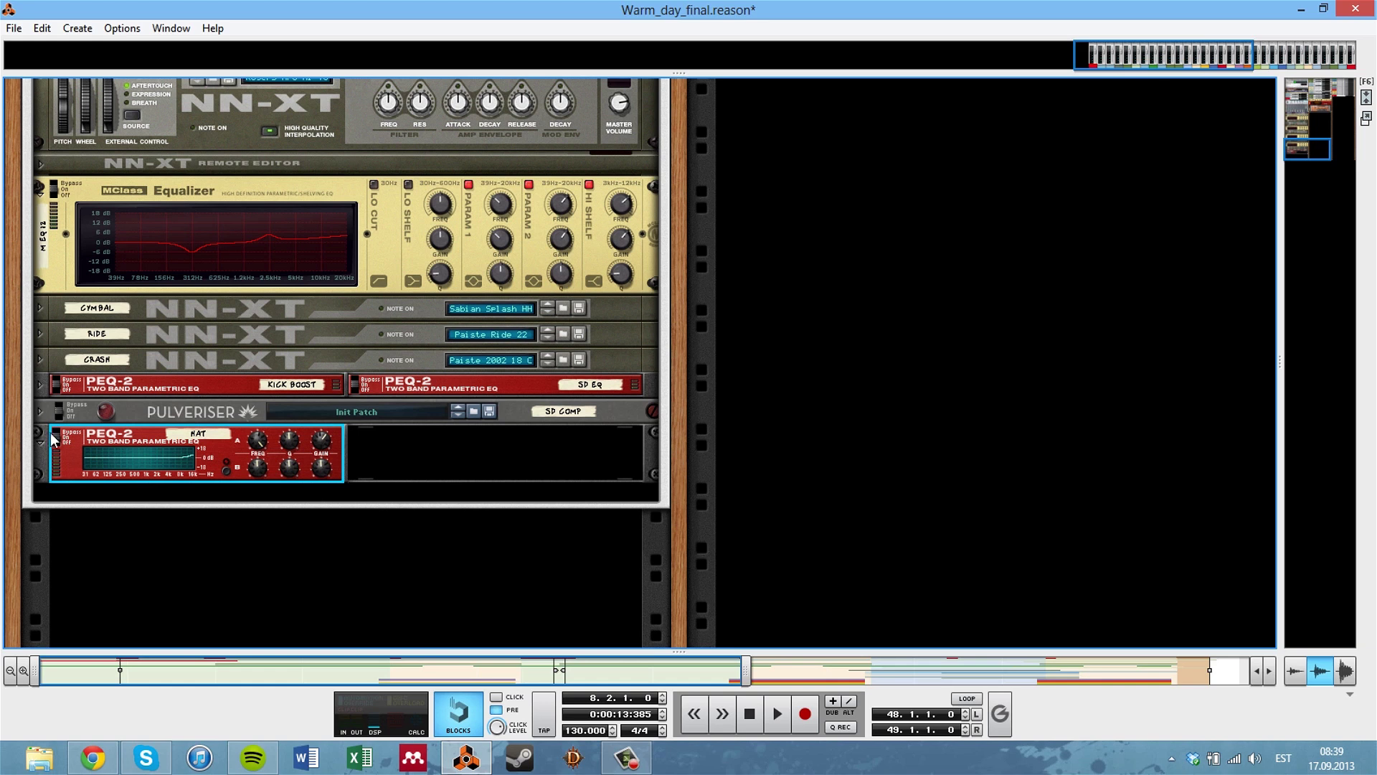
pyautogui.click(46, 394)
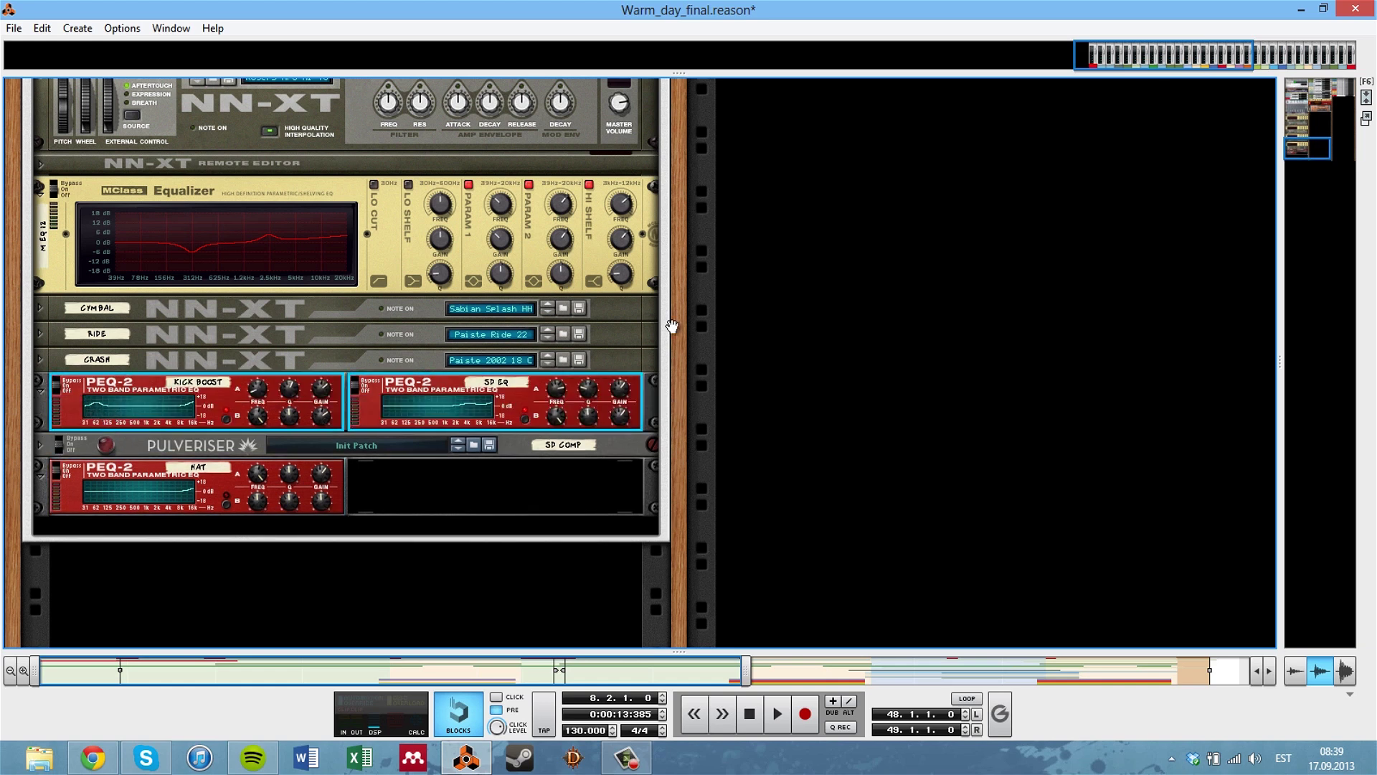
pyautogui.scroll(5, 675, 327)
pyautogui.scroll(8, 693, 275)
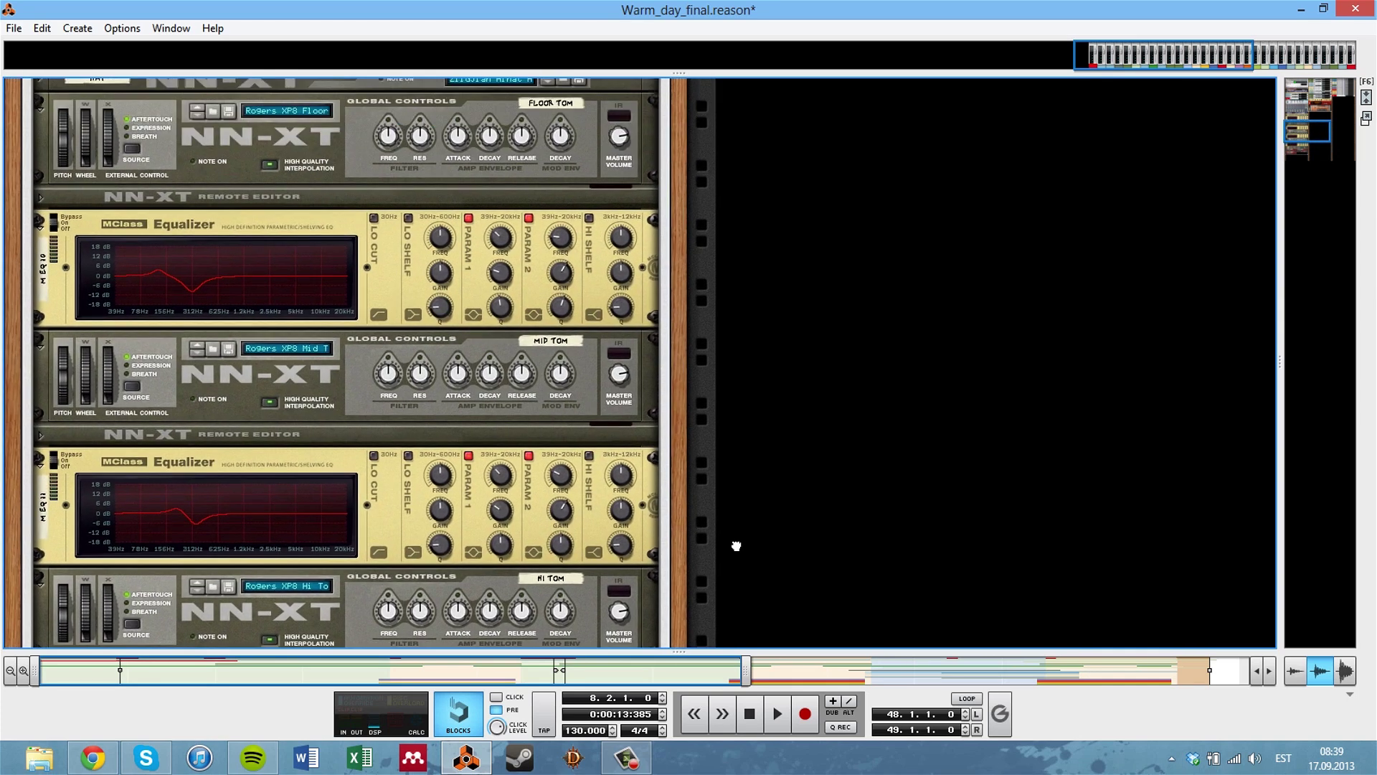
pyautogui.scroll(4, 685, 405)
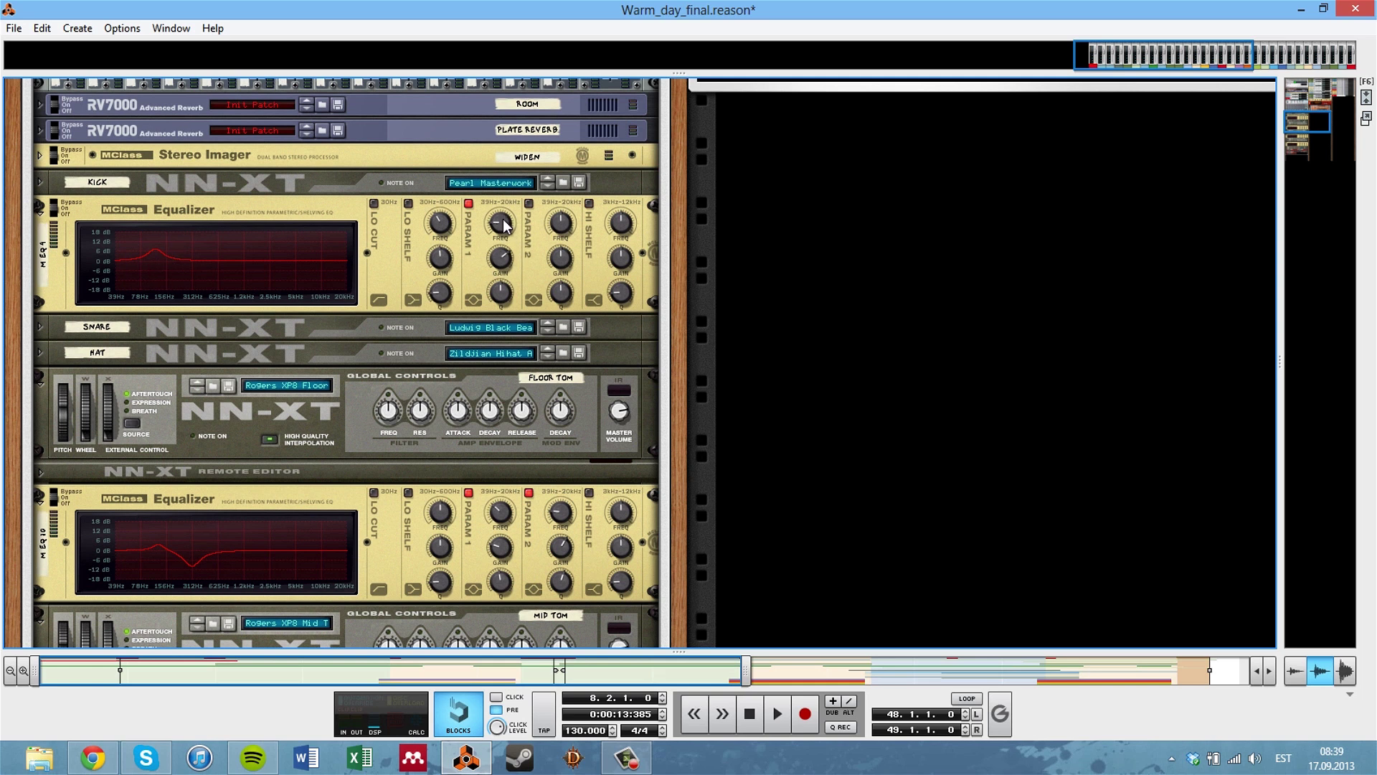
pyautogui.moveTo(505, 226)
pyautogui.press('space')
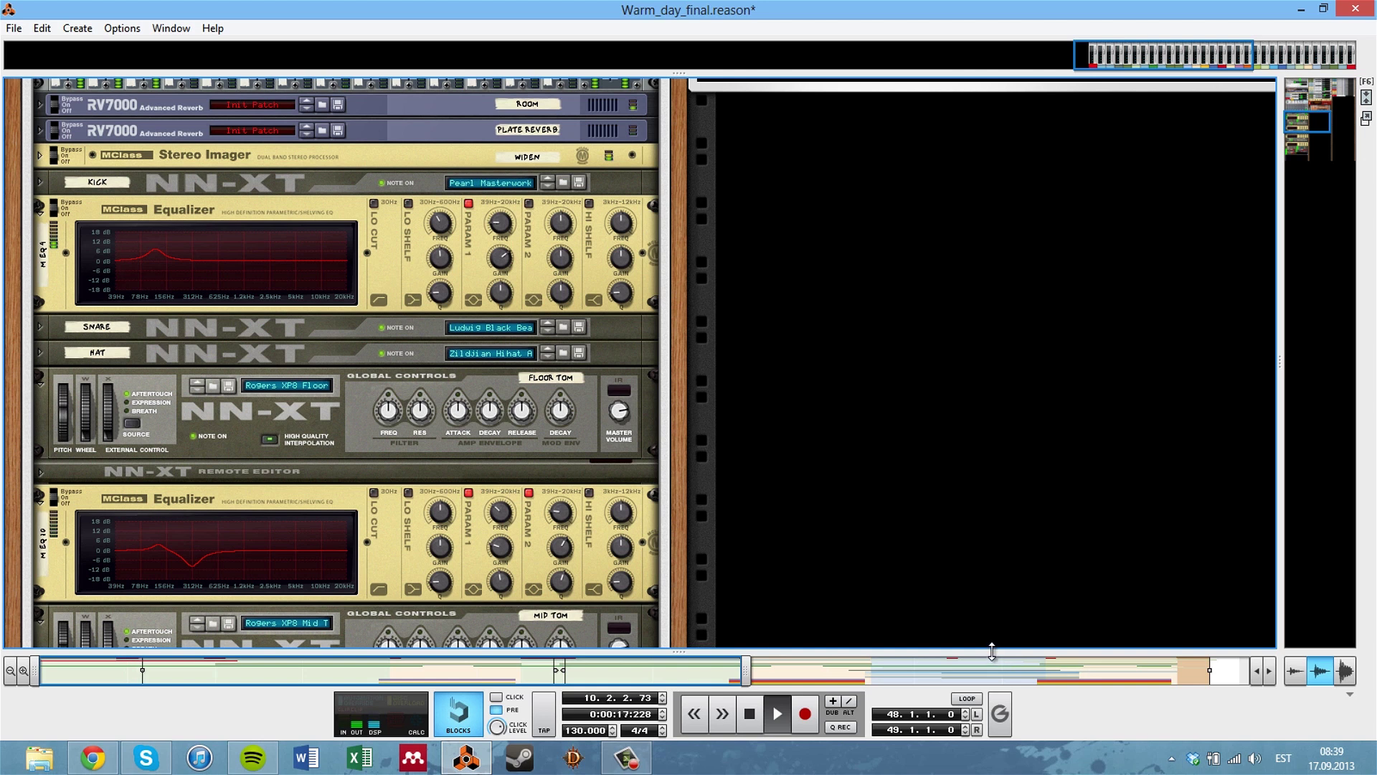
# Show the arrangement, solo the Drums track, then hide the sequencer again.
pyautogui.moveTo(994, 653); pyautogui.dragTo(1008, 330)
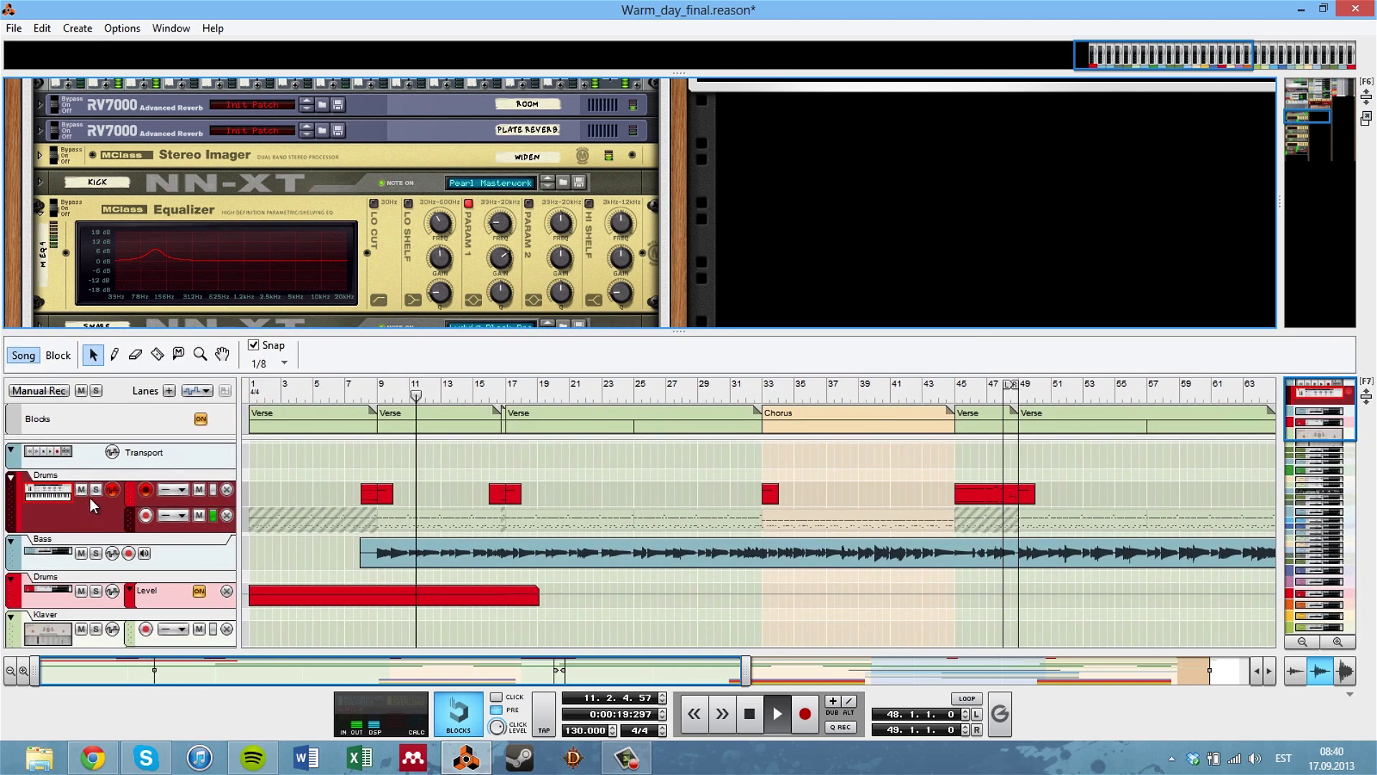
pyautogui.click(95, 489)
pyautogui.press('F7')
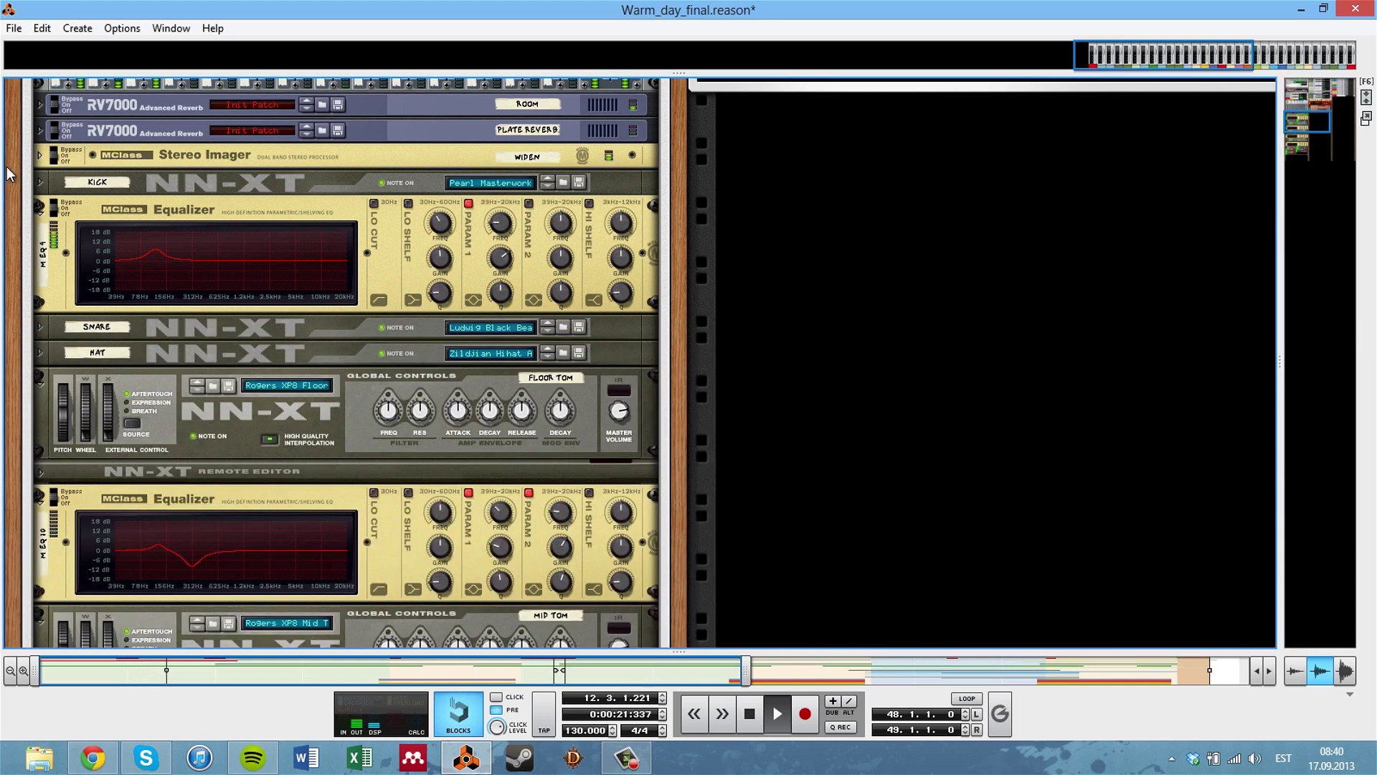
# Bypass the kick MClass EQ, re-enable it, then stop playback and scroll through the rack.
pyautogui.click(56, 204)
pyautogui.click(56, 204)
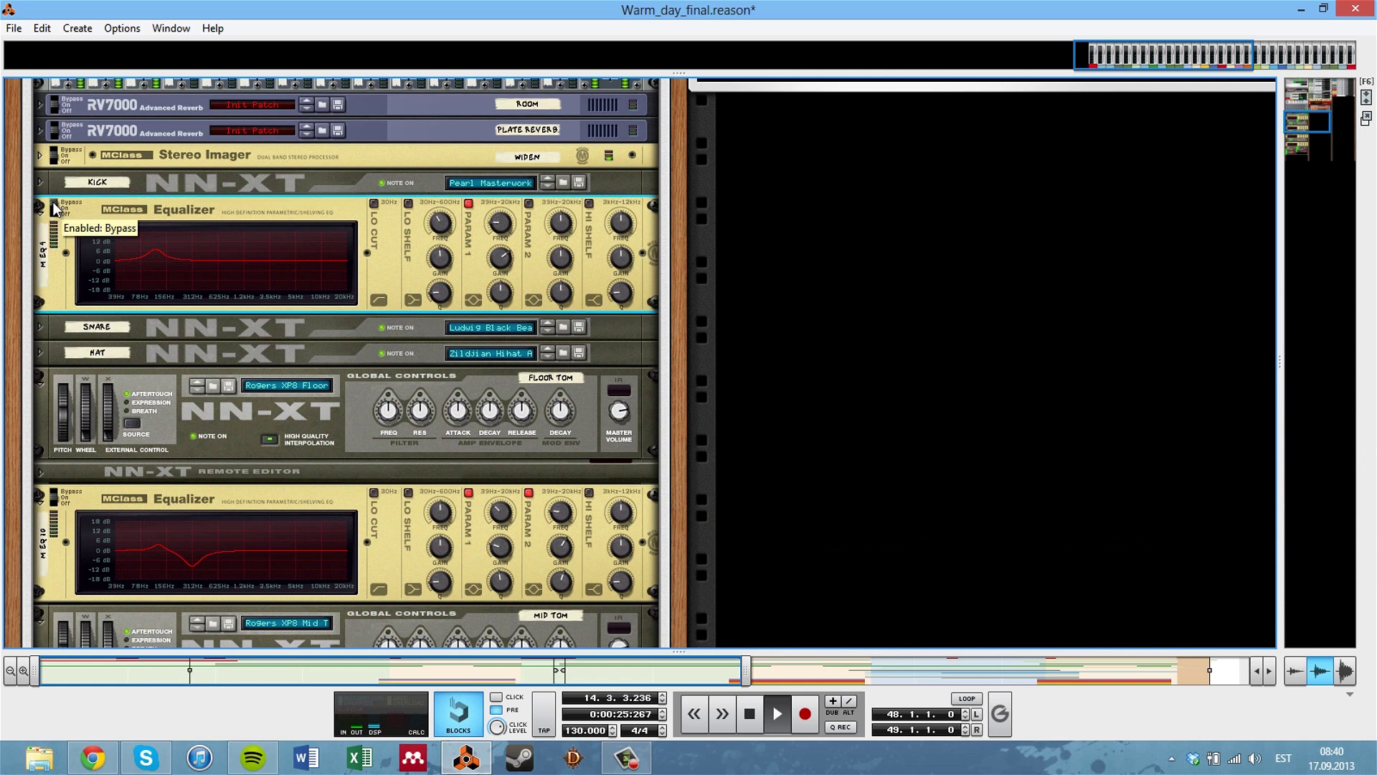
pyautogui.click(55, 207)
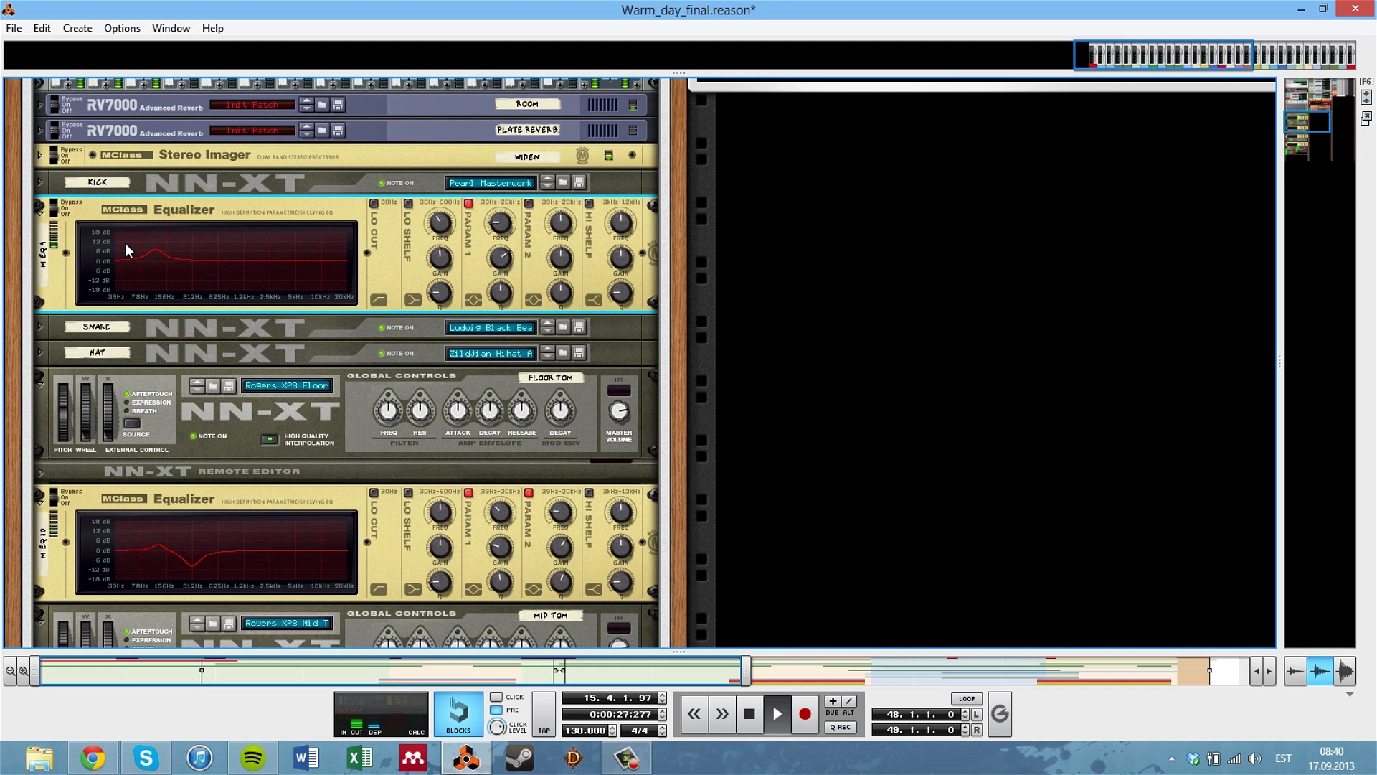
pyautogui.press('space')
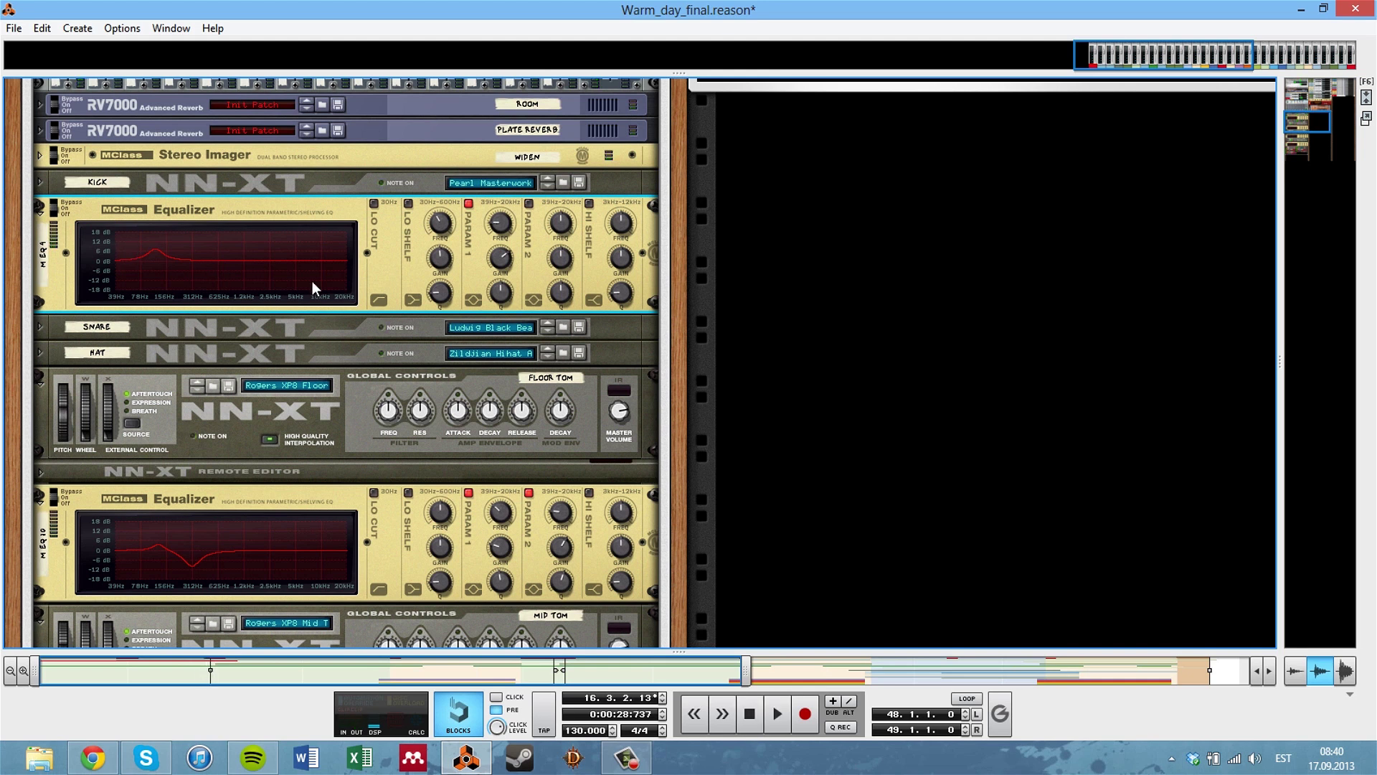
pyautogui.scroll(-5, 519, 360)
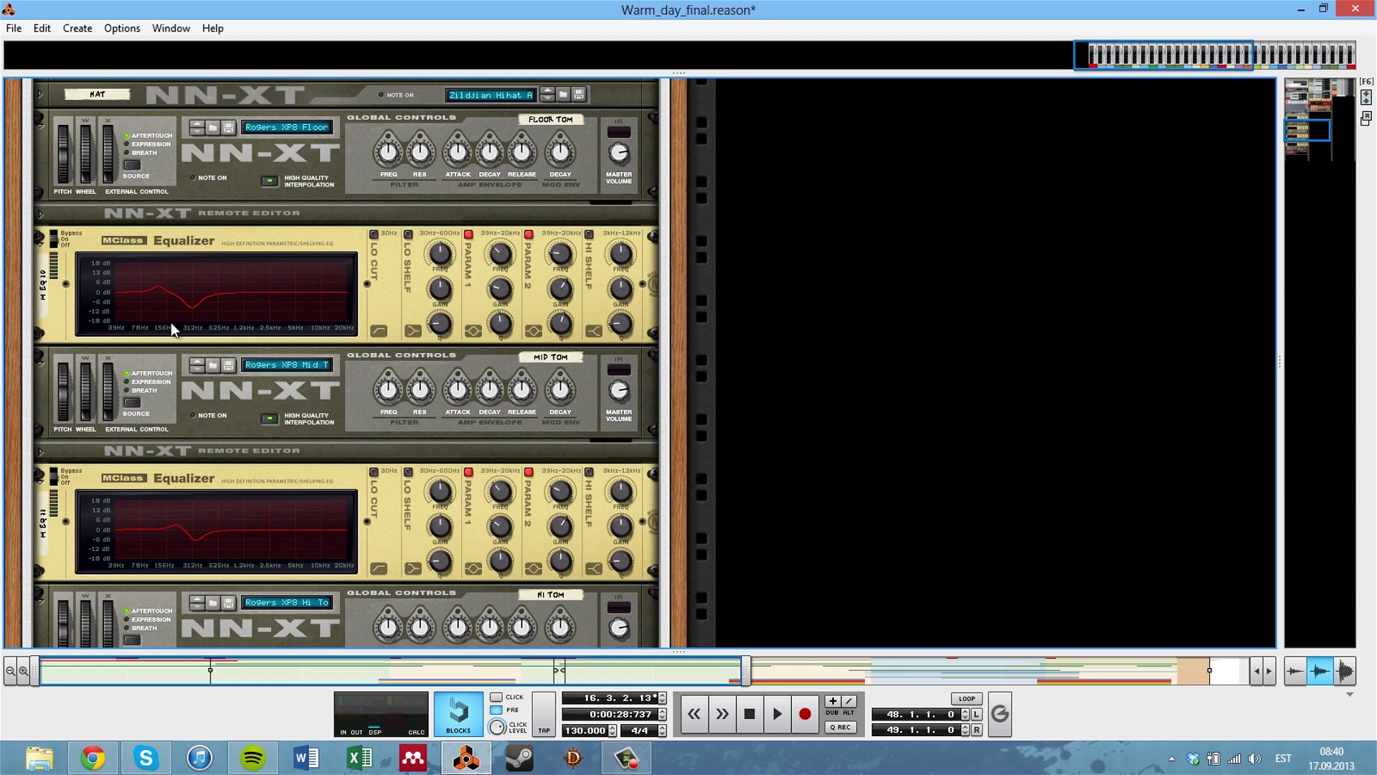
pyautogui.scroll(-5, 171, 321)
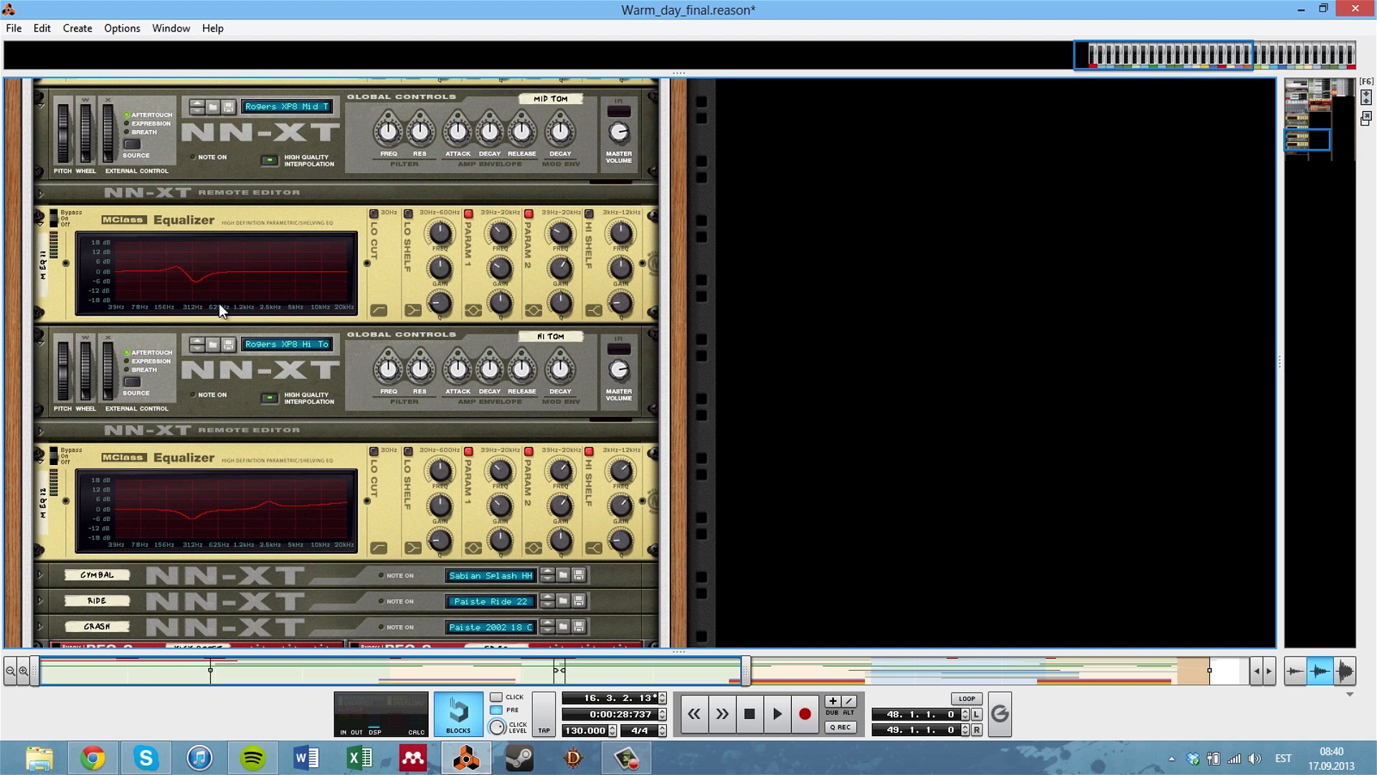
pyautogui.scroll(5, 217, 304)
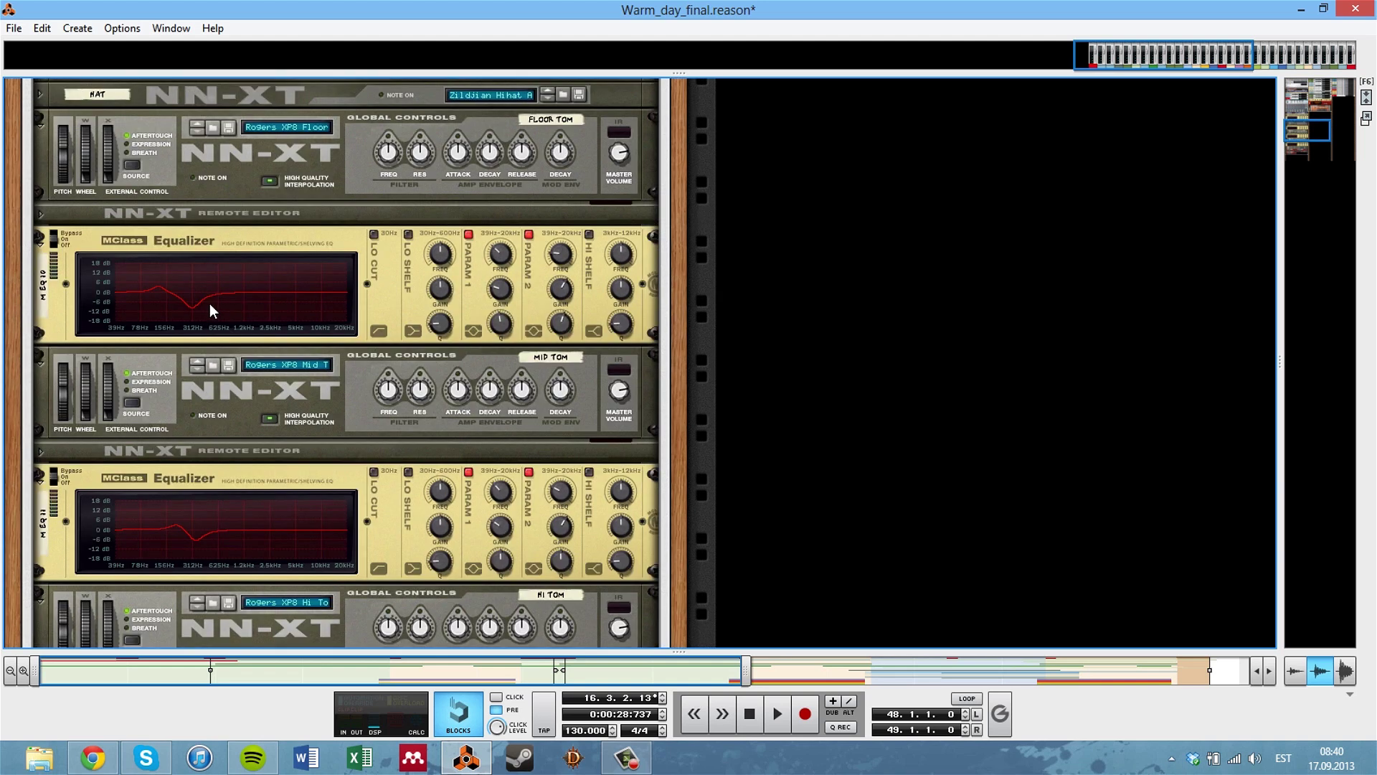
pyautogui.scroll(8, 210, 304)
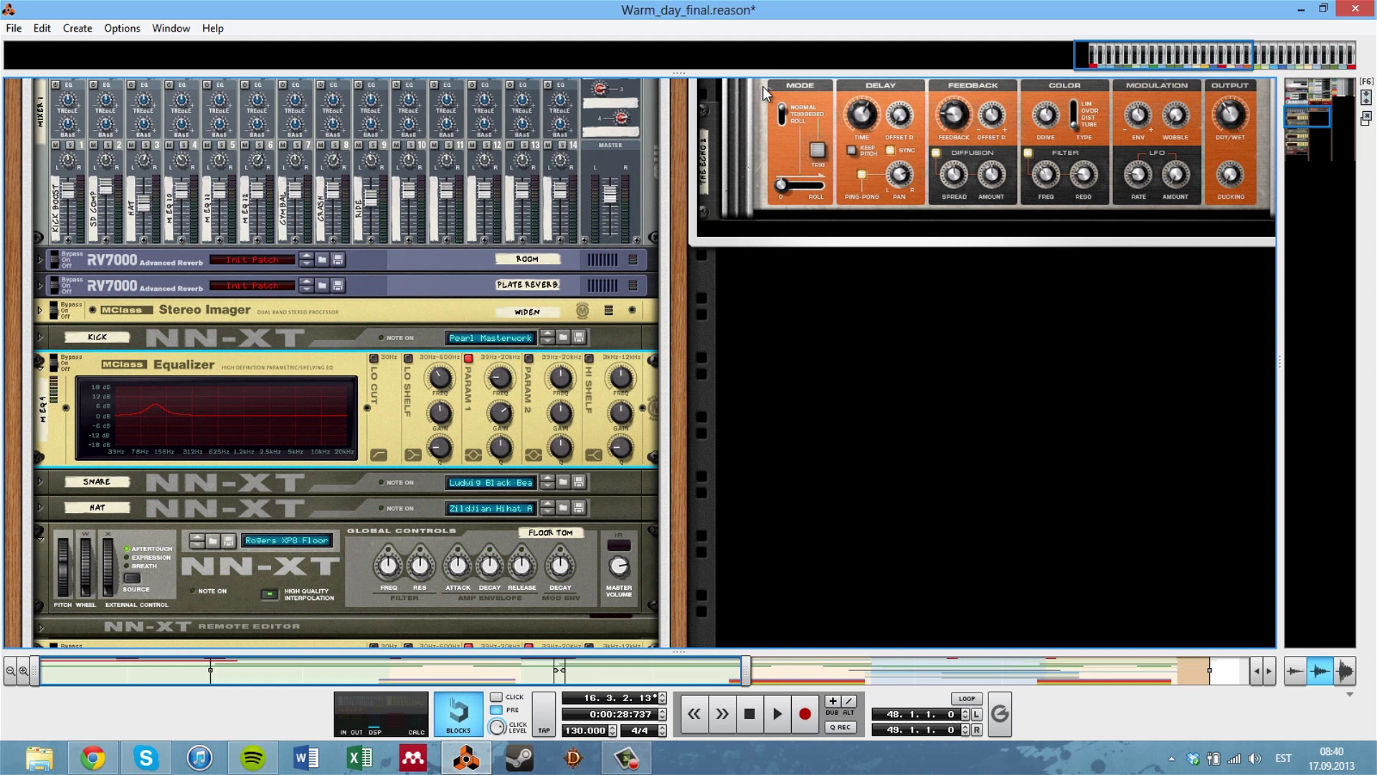
pyautogui.scroll(4, 679, 150)
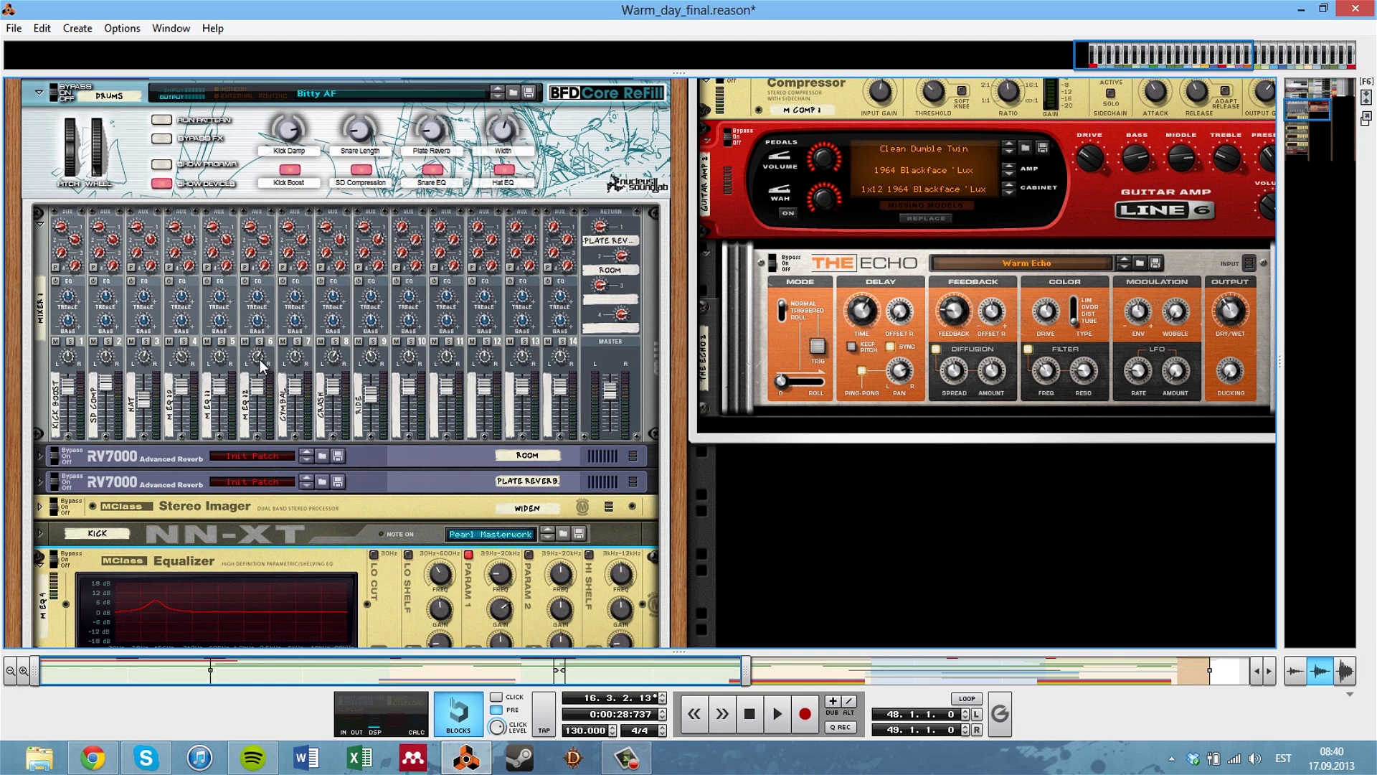
# Reveal the song arrangement beneath the rack and move the song position to bar 76.
pyautogui.moveTo(261, 366)
pyautogui.moveTo(697, 143); pyautogui.dragTo(693, 362)
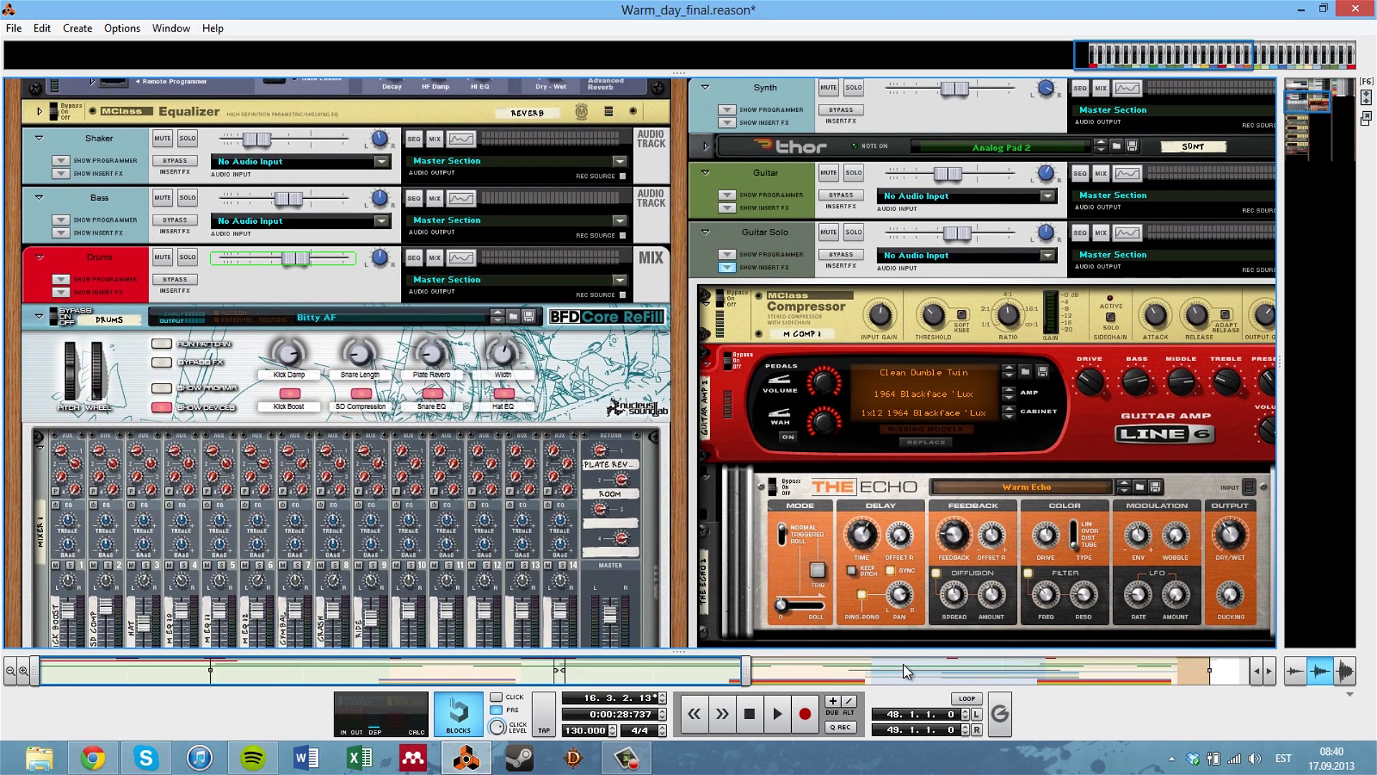
pyautogui.moveTo(908, 652); pyautogui.dragTo(915, 267)
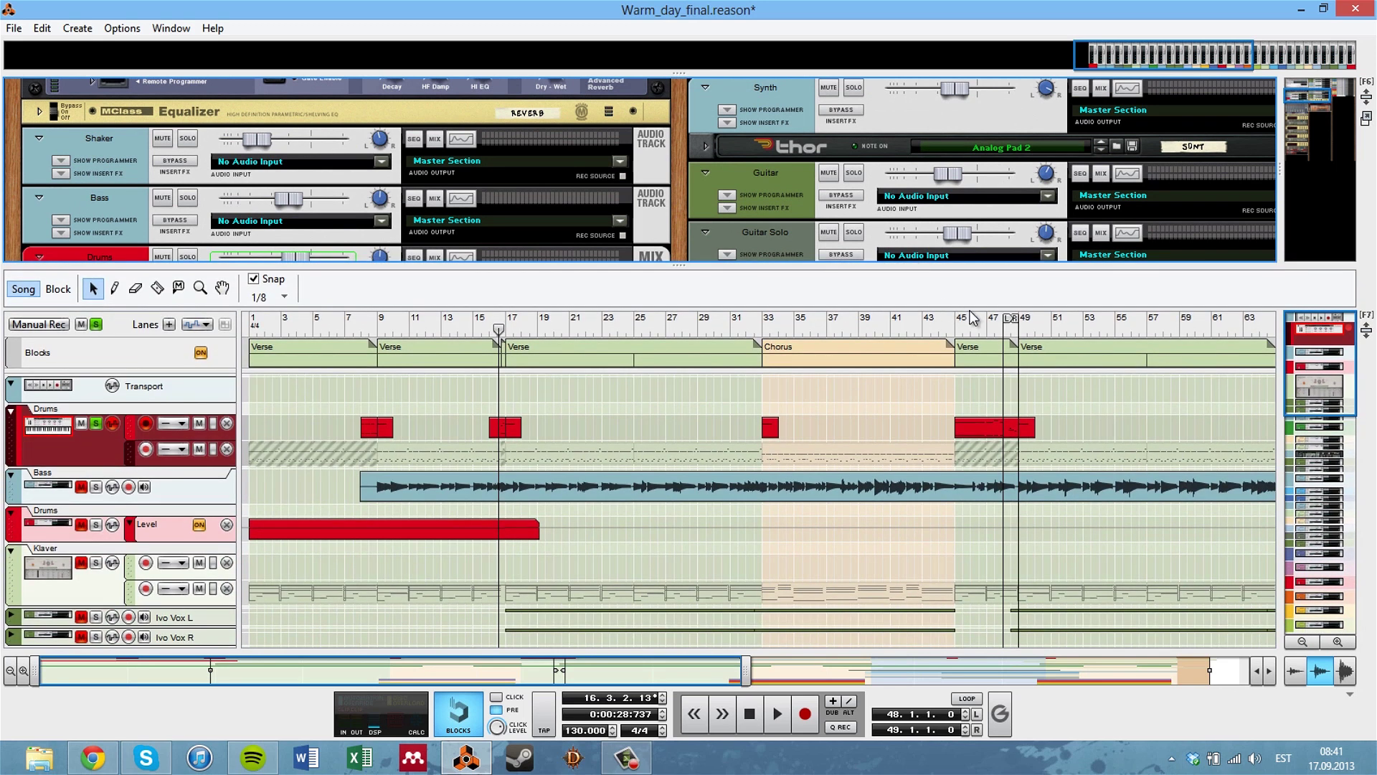
pyautogui.moveTo(972, 318); pyautogui.dragTo(766, 331)
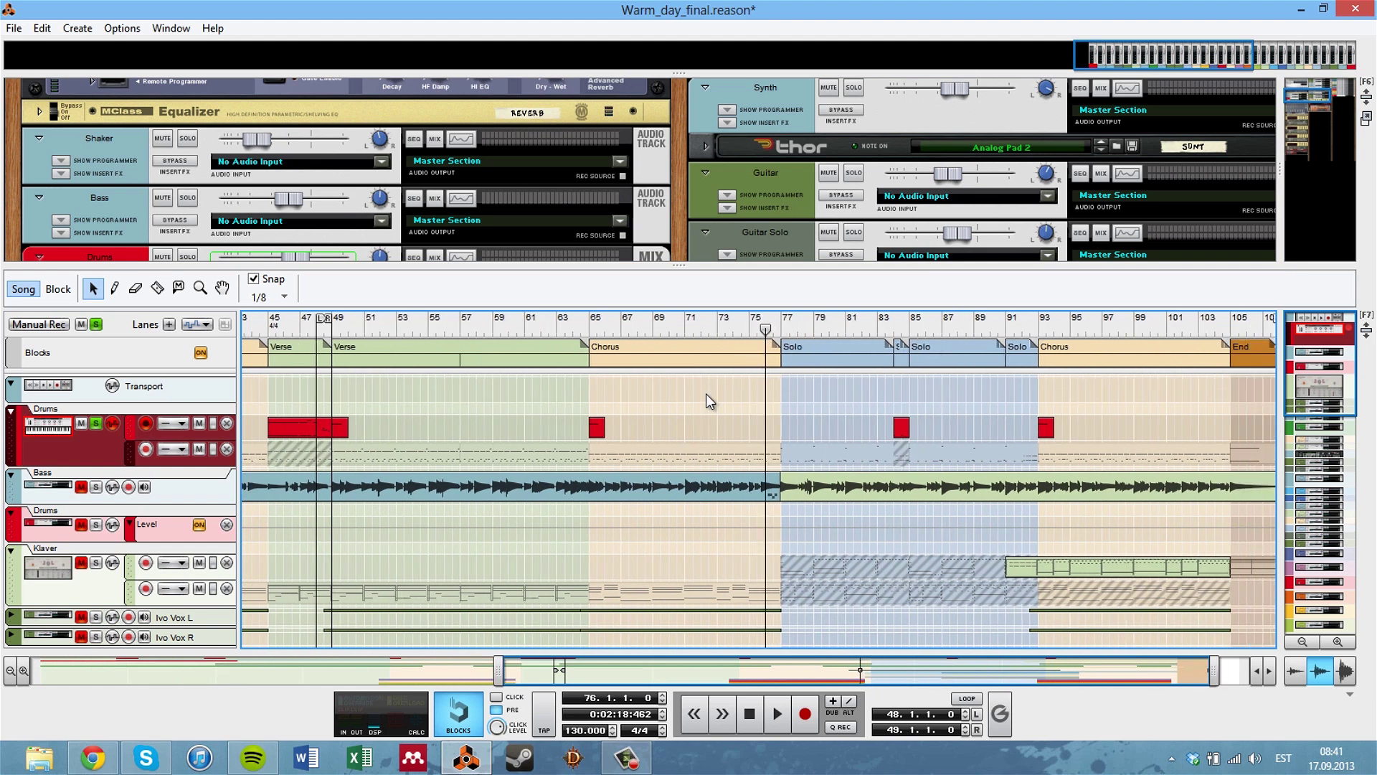
# Solo the Shaker track and play it through the Solo section, stopping at bar 79.4.4.
pyautogui.scroll(-2, 14, 585)
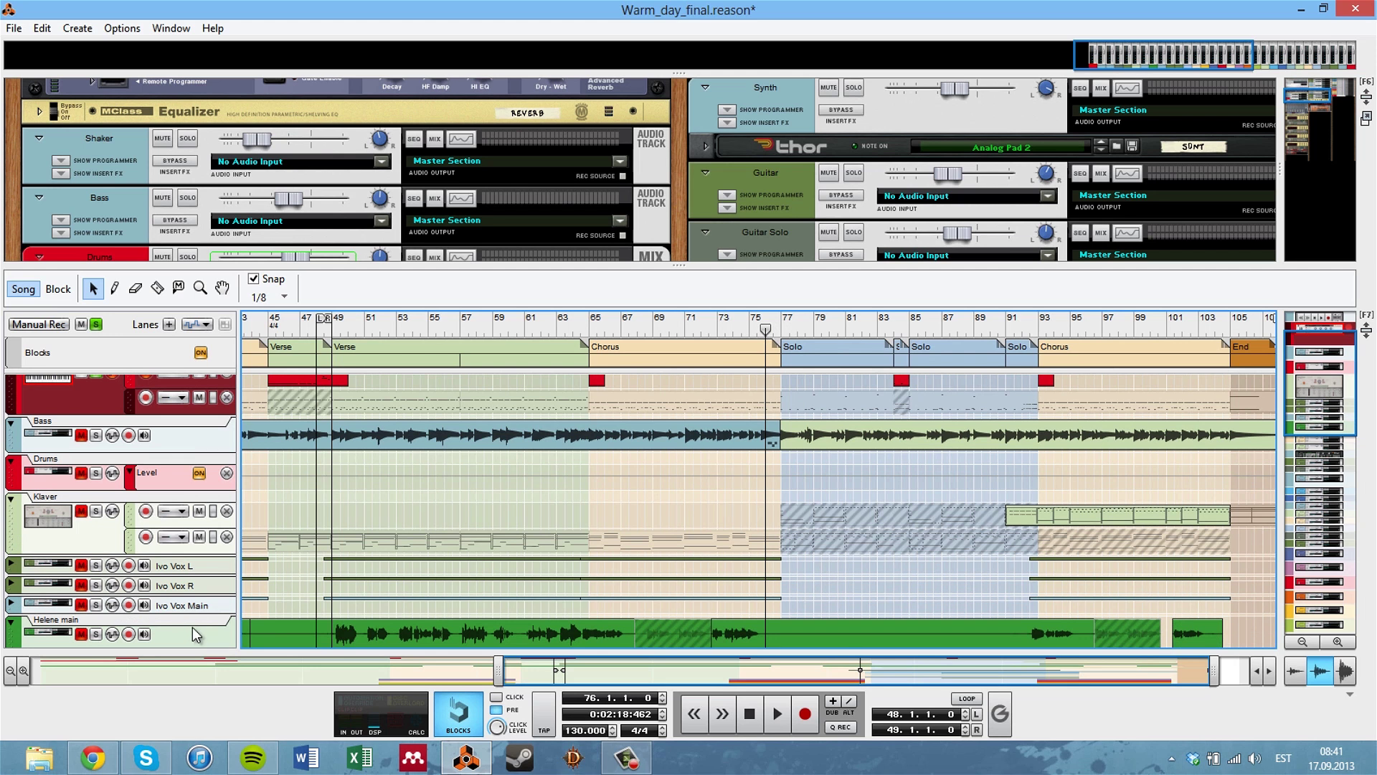
pyautogui.scroll(-3, 192, 627)
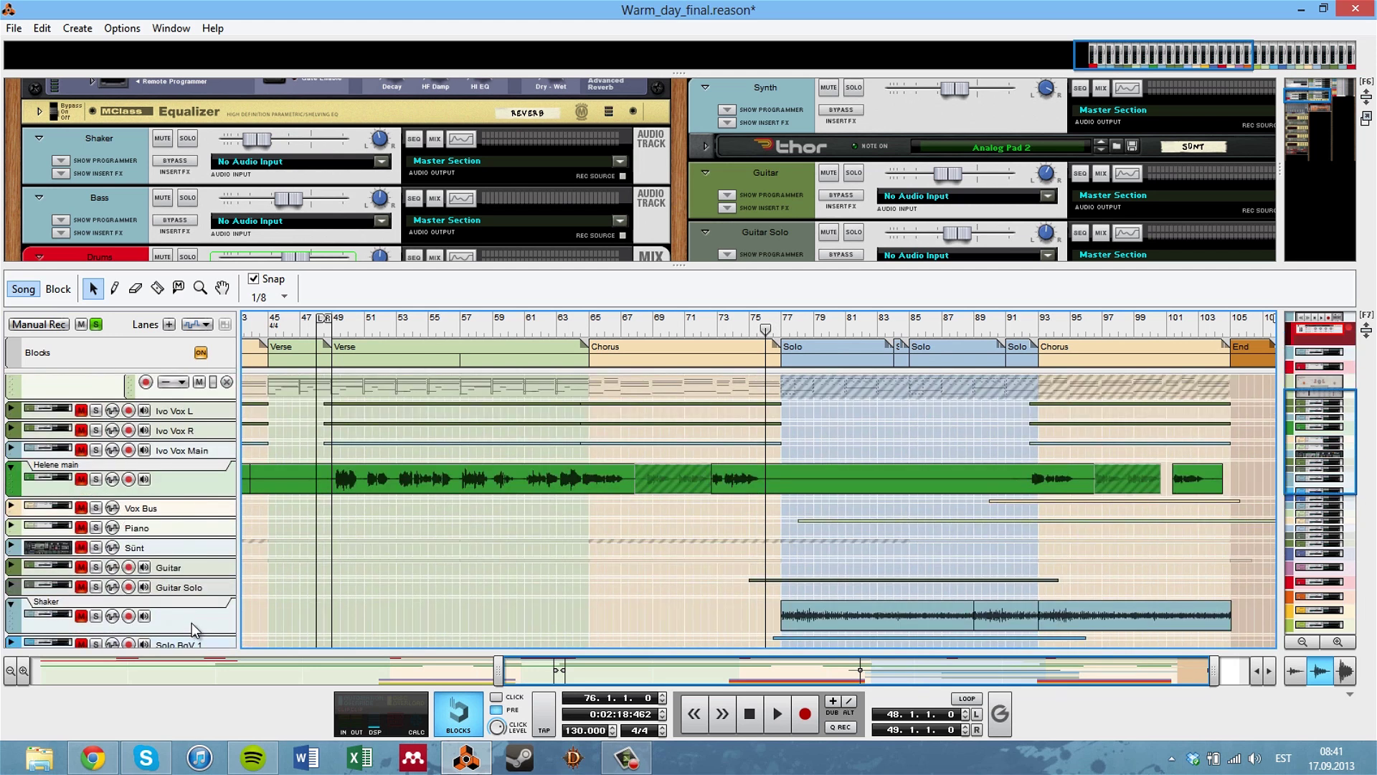
pyautogui.scroll(-2, 185, 621)
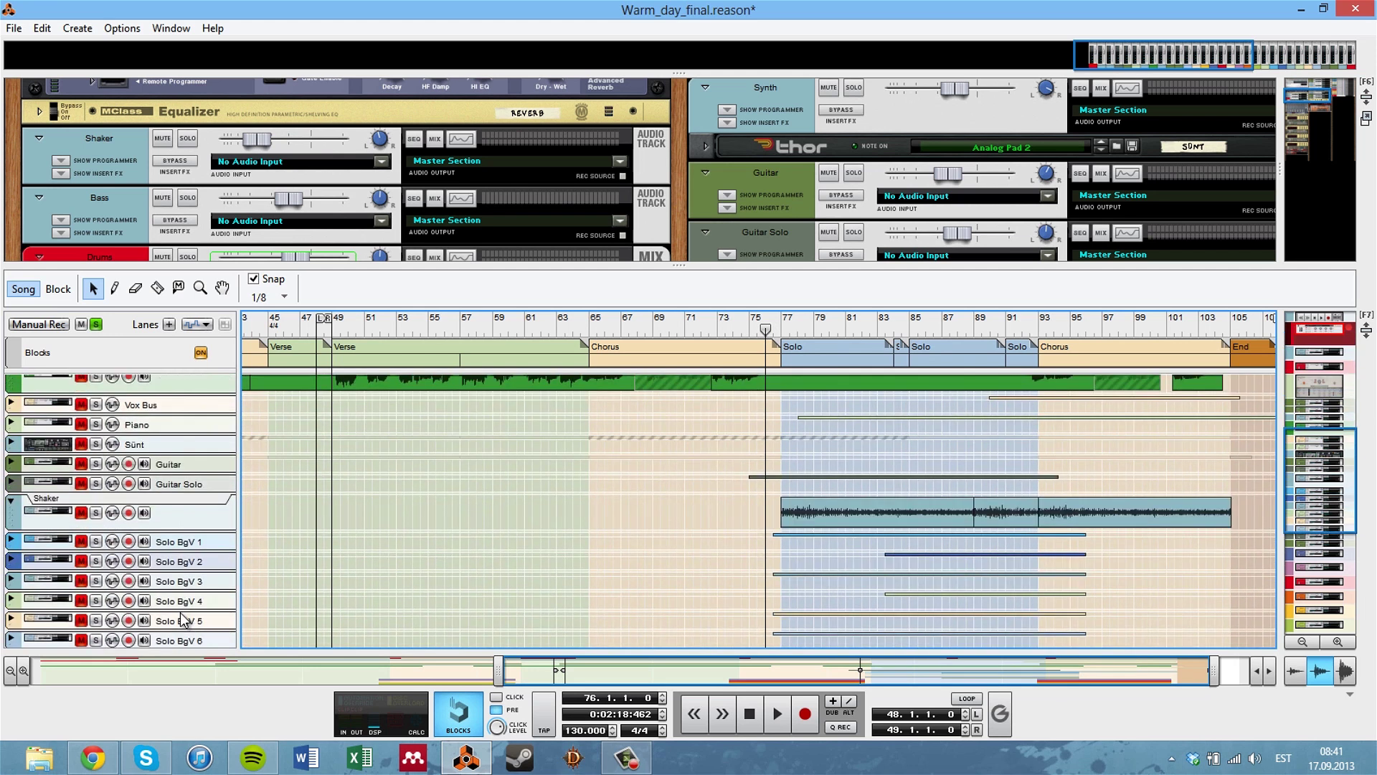
pyautogui.click(95, 512)
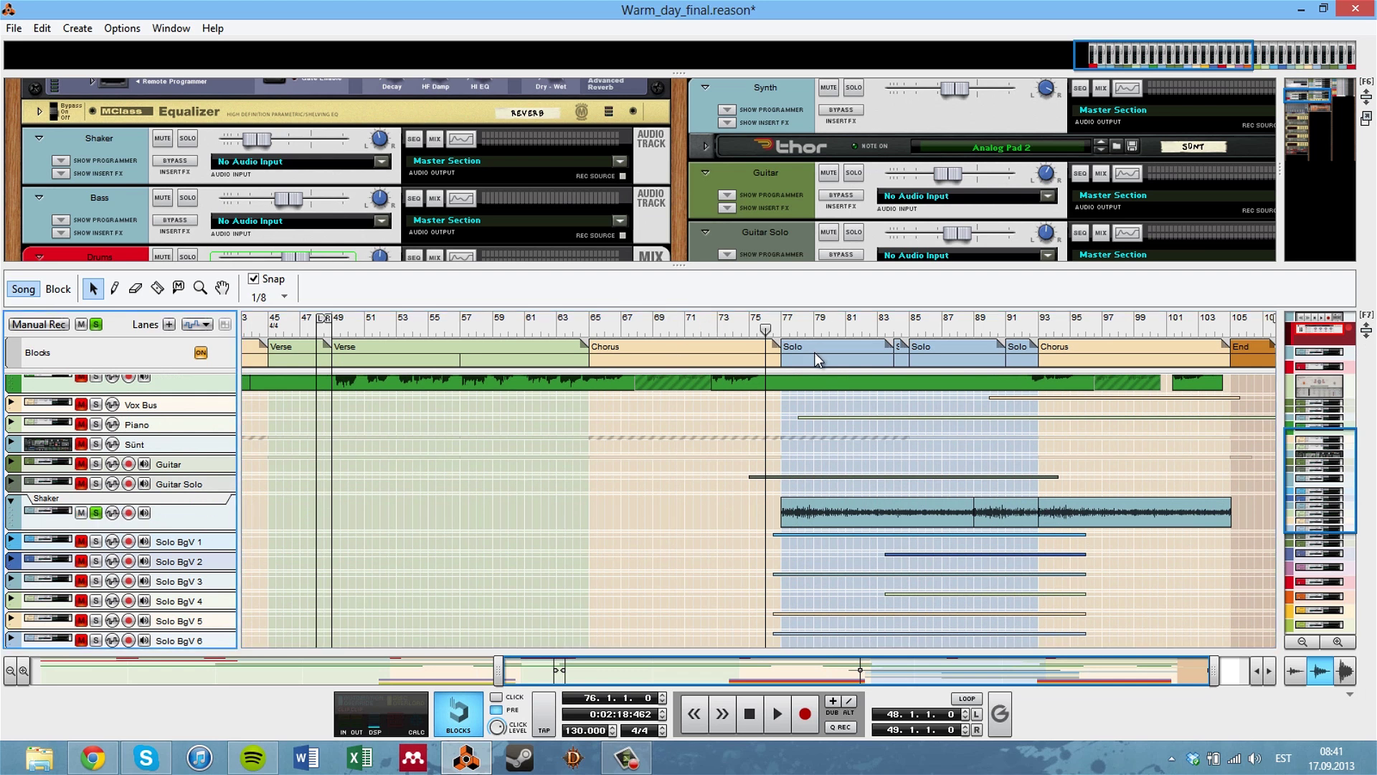
pyautogui.press('space')
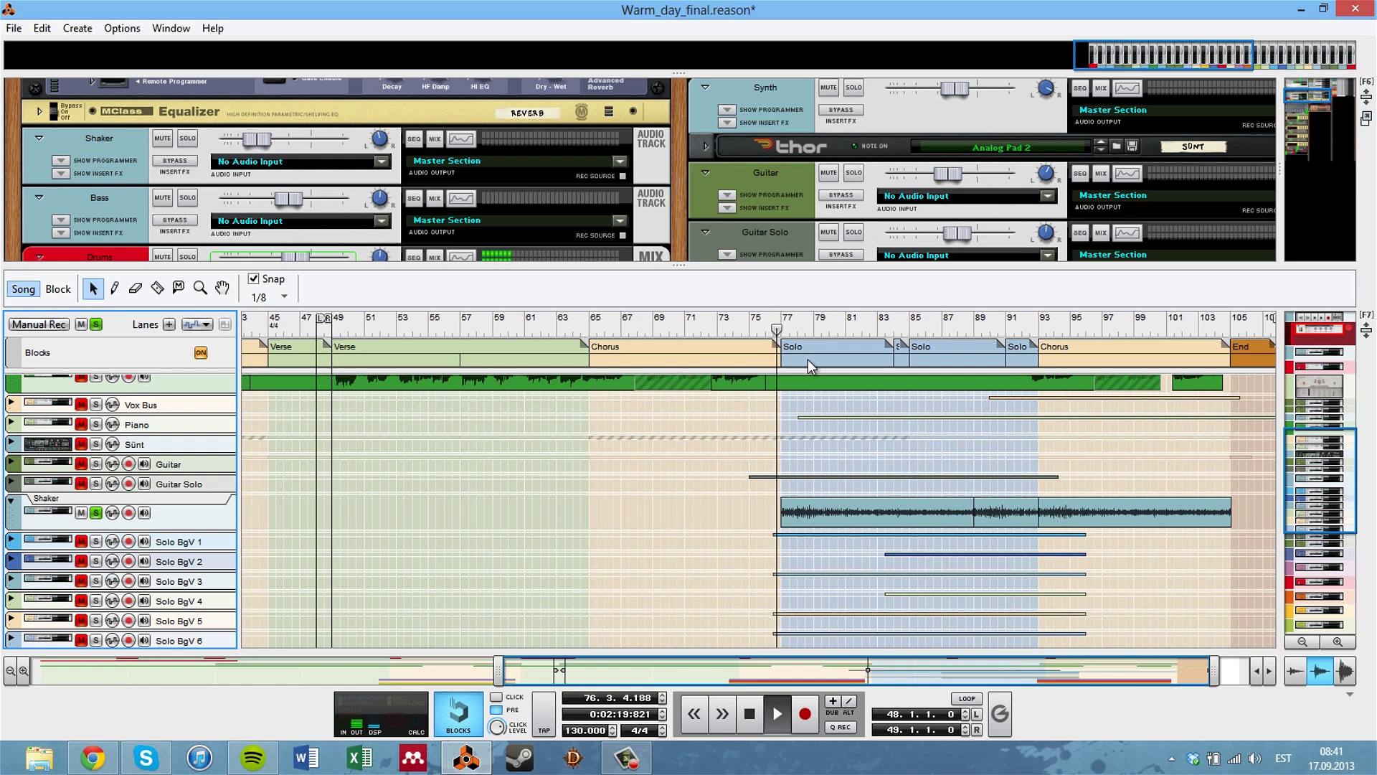
pyautogui.scroll(5, 108, 527)
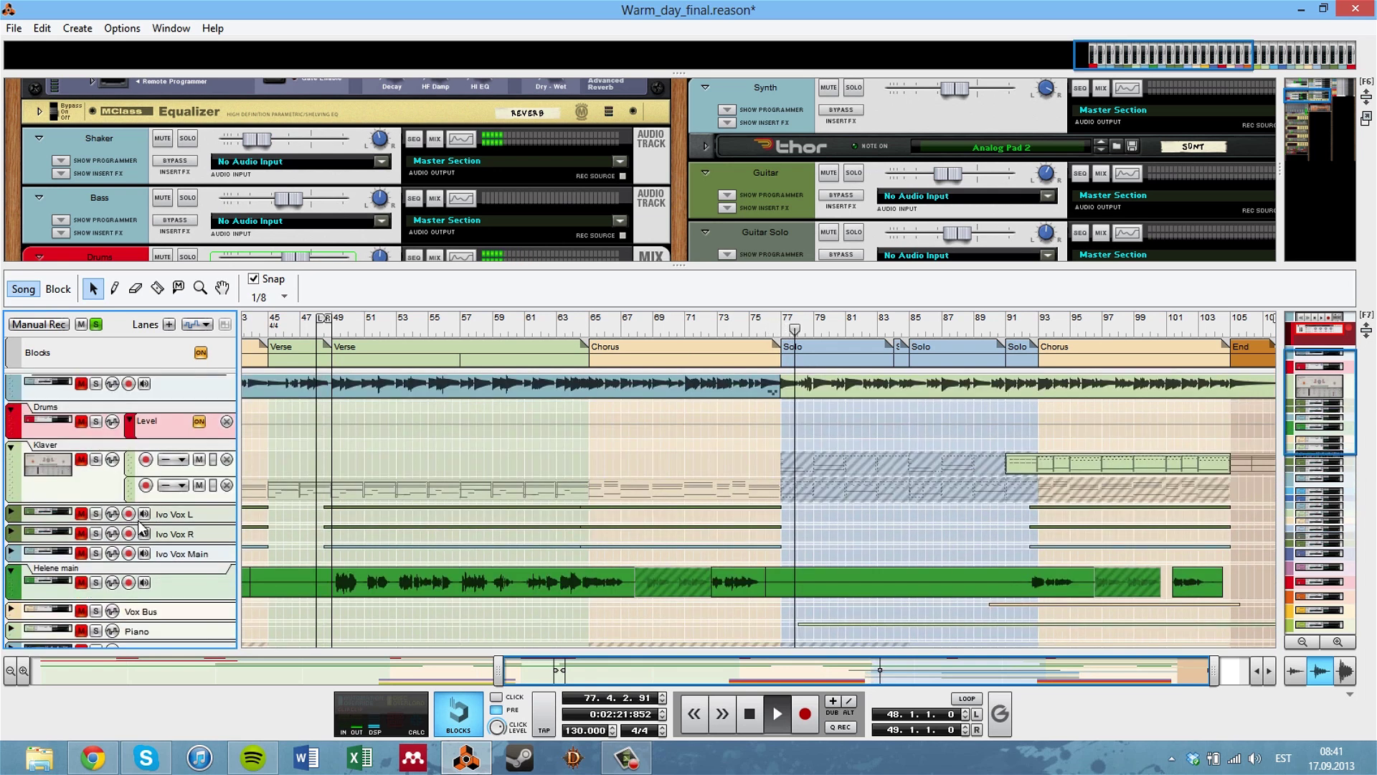
pyautogui.scroll(-5, 140, 527)
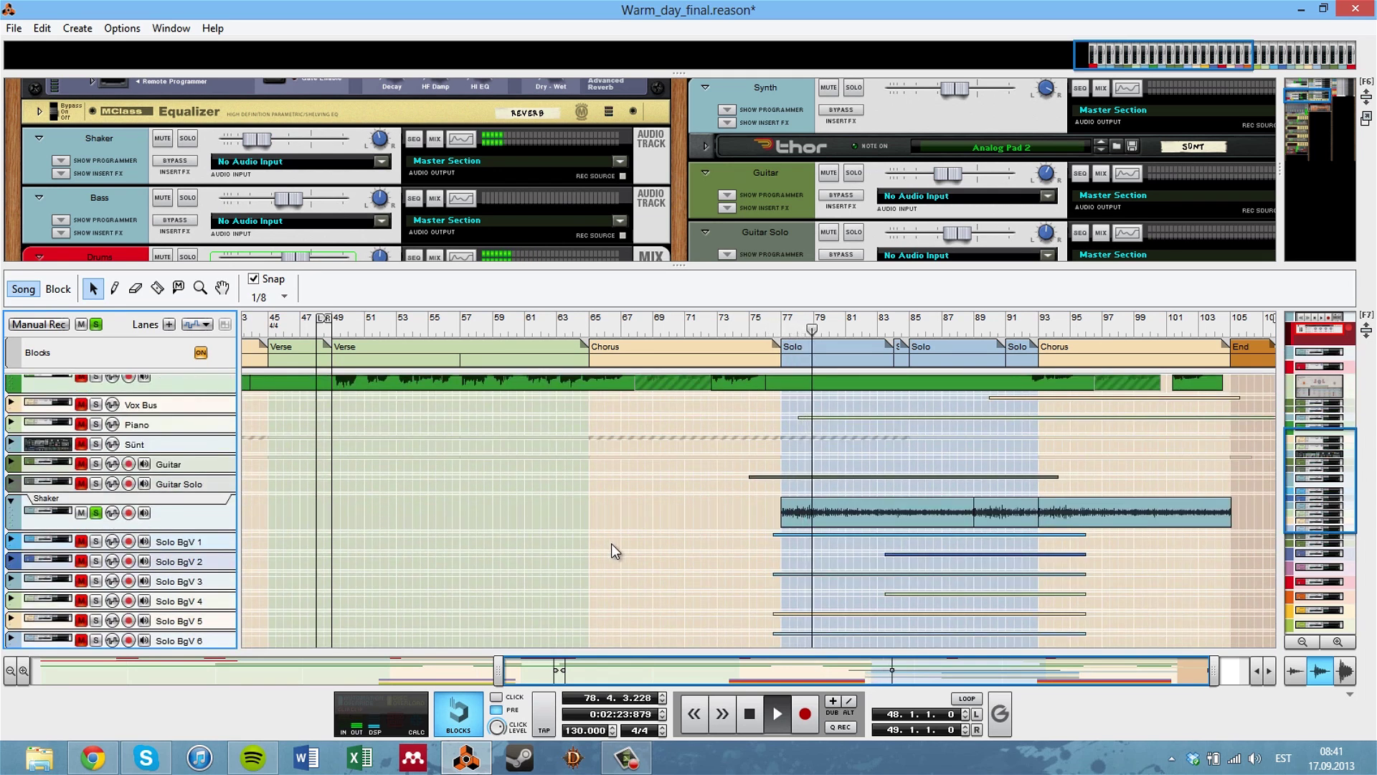
pyautogui.press('space')
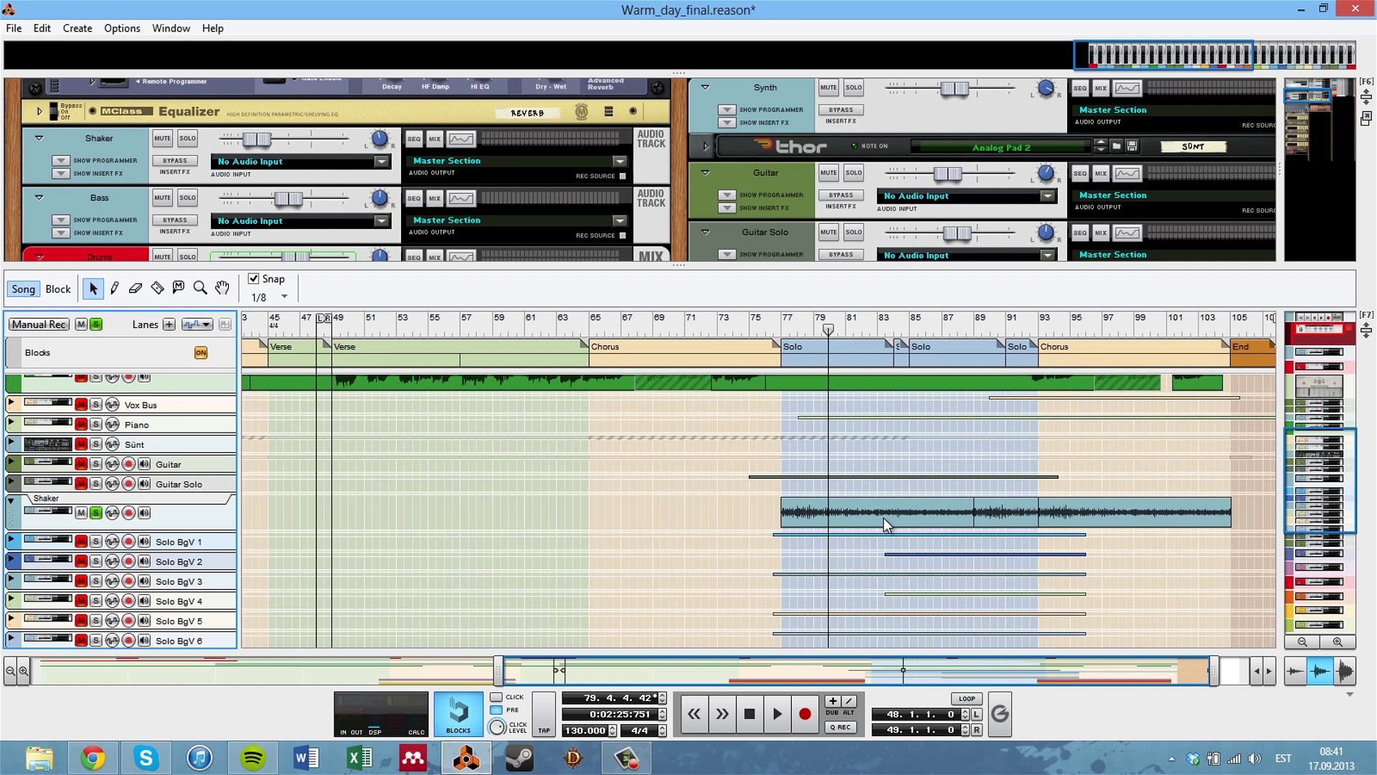
pyautogui.doubleClick(910, 514)
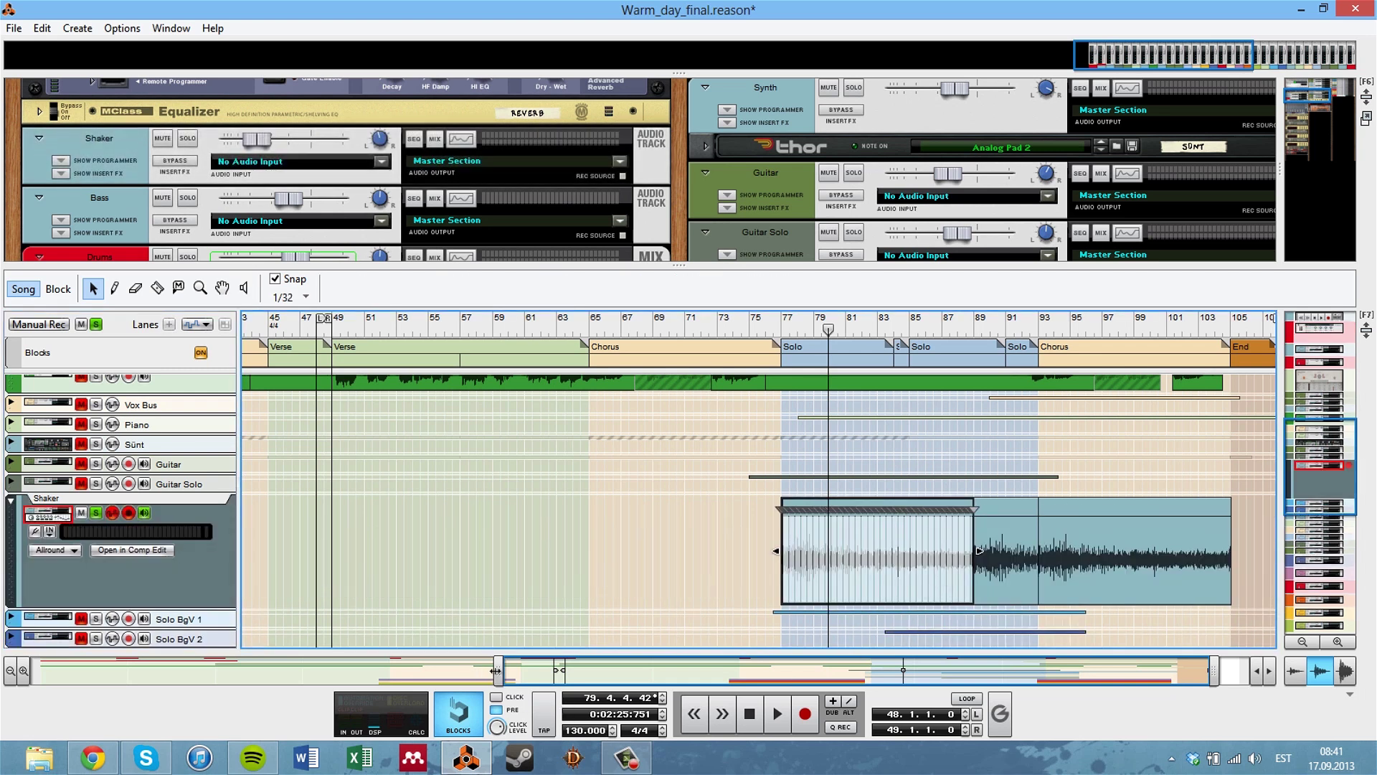
pyautogui.moveTo(500, 672); pyautogui.dragTo(798, 680)
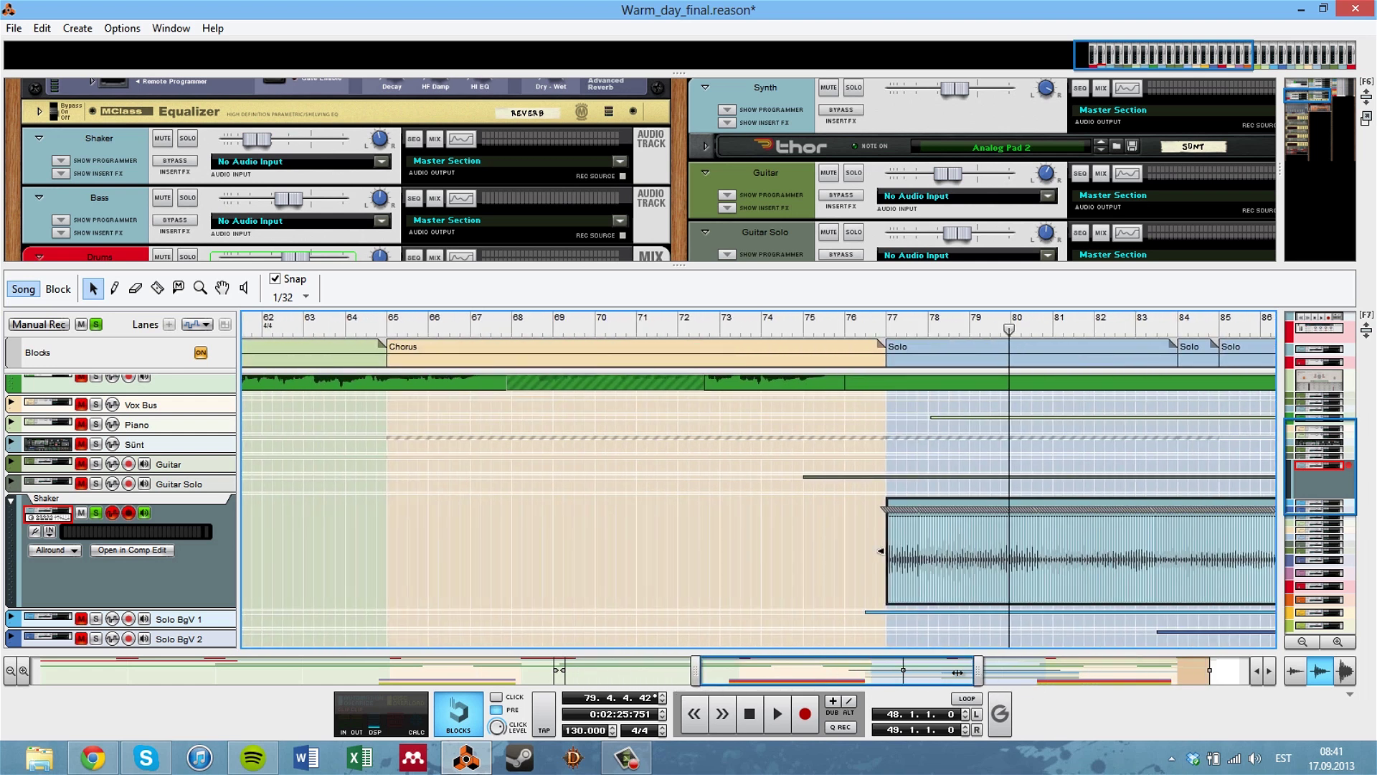
pyautogui.moveTo(959, 674); pyautogui.dragTo(921, 675)
pyautogui.click(921, 676)
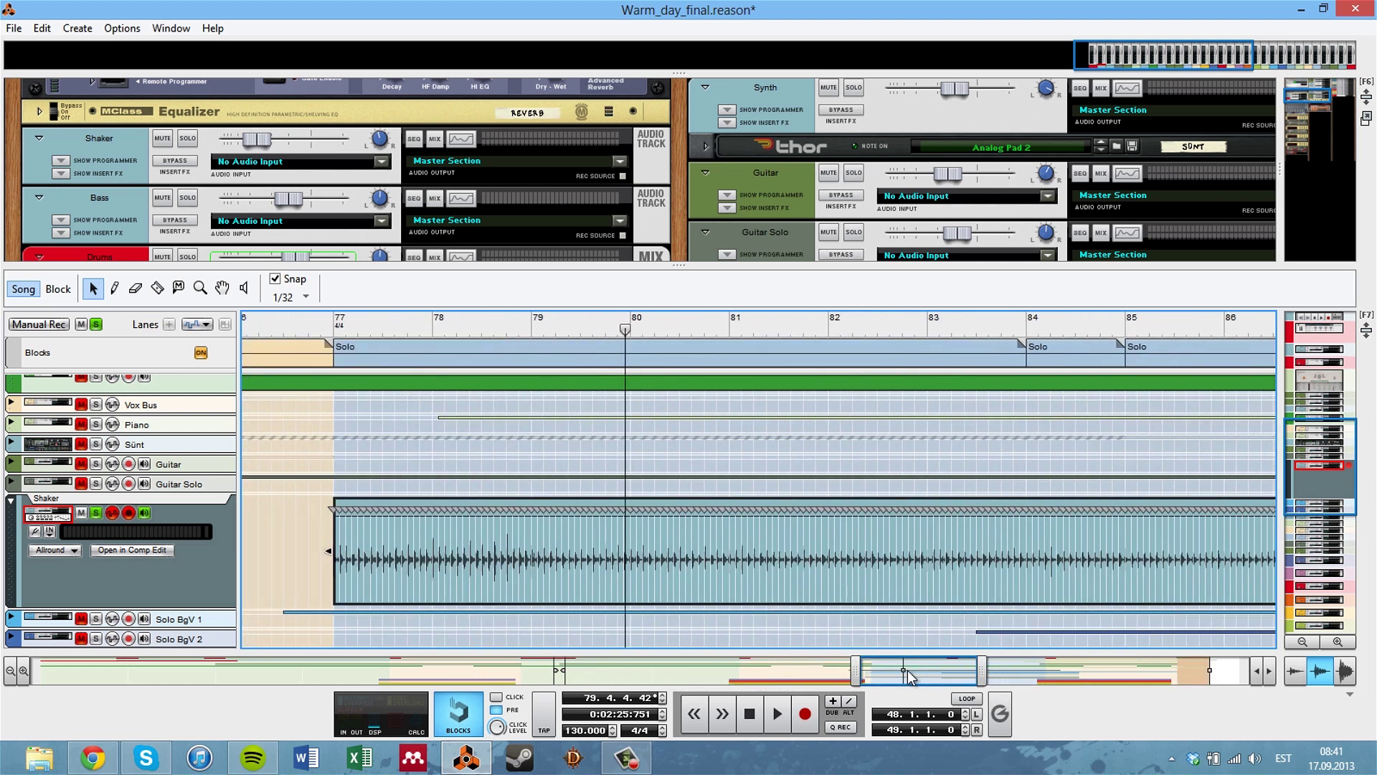
pyautogui.rightClick(791, 580)
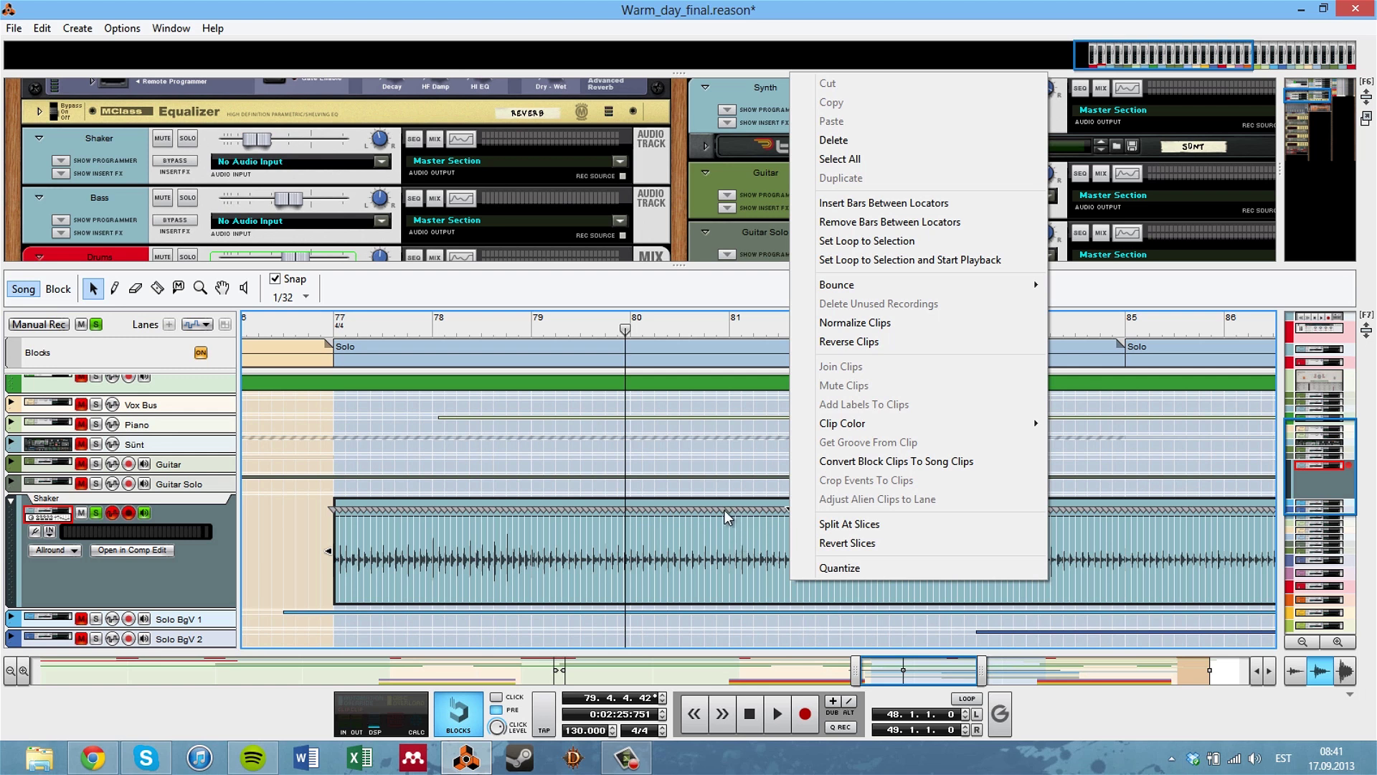
# Close the clip menu, select the Shaker clip and zoom the navigator to bars 75–106.
pyautogui.click(286, 525)
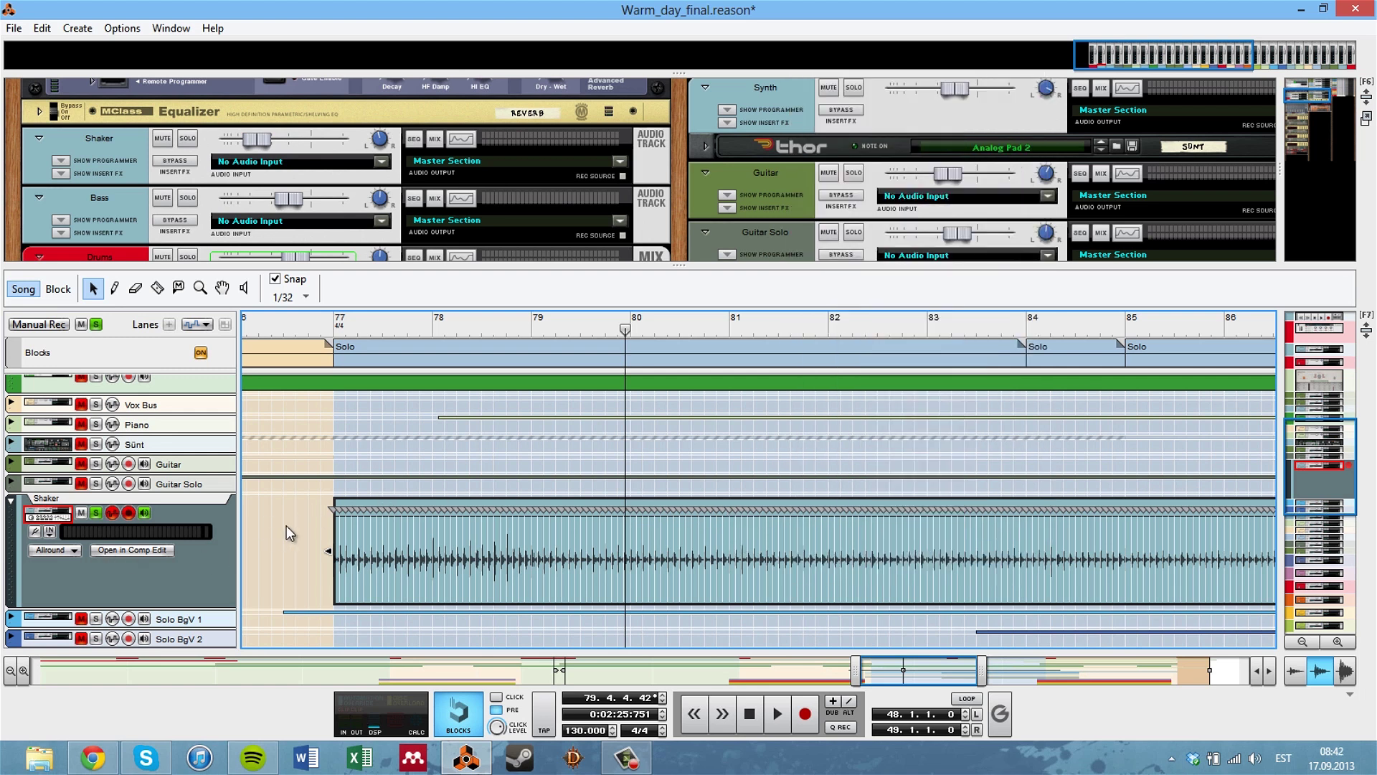
pyautogui.scroll(3, 993, 584)
pyautogui.scroll(-3, 971, 615)
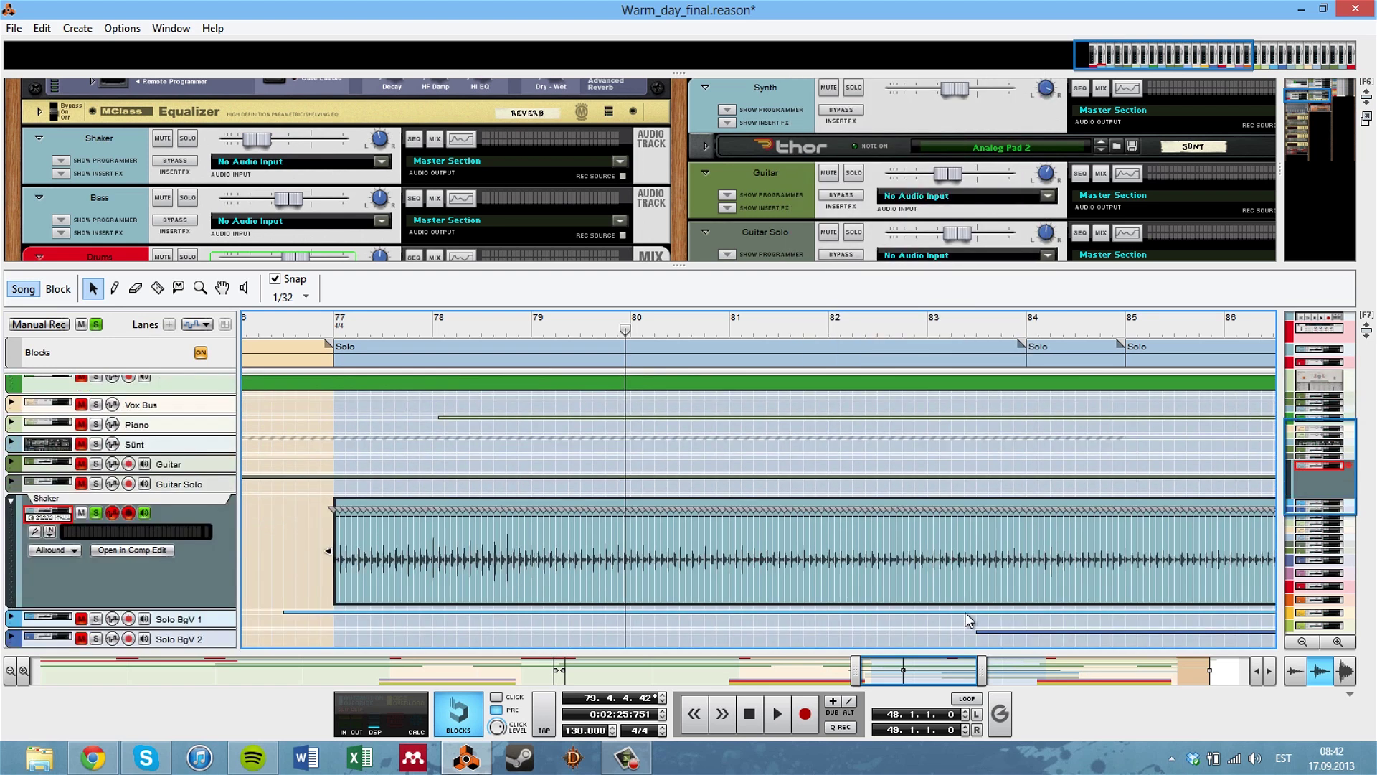
pyautogui.click(353, 495)
pyautogui.moveTo(900, 672); pyautogui.dragTo(1205, 669)
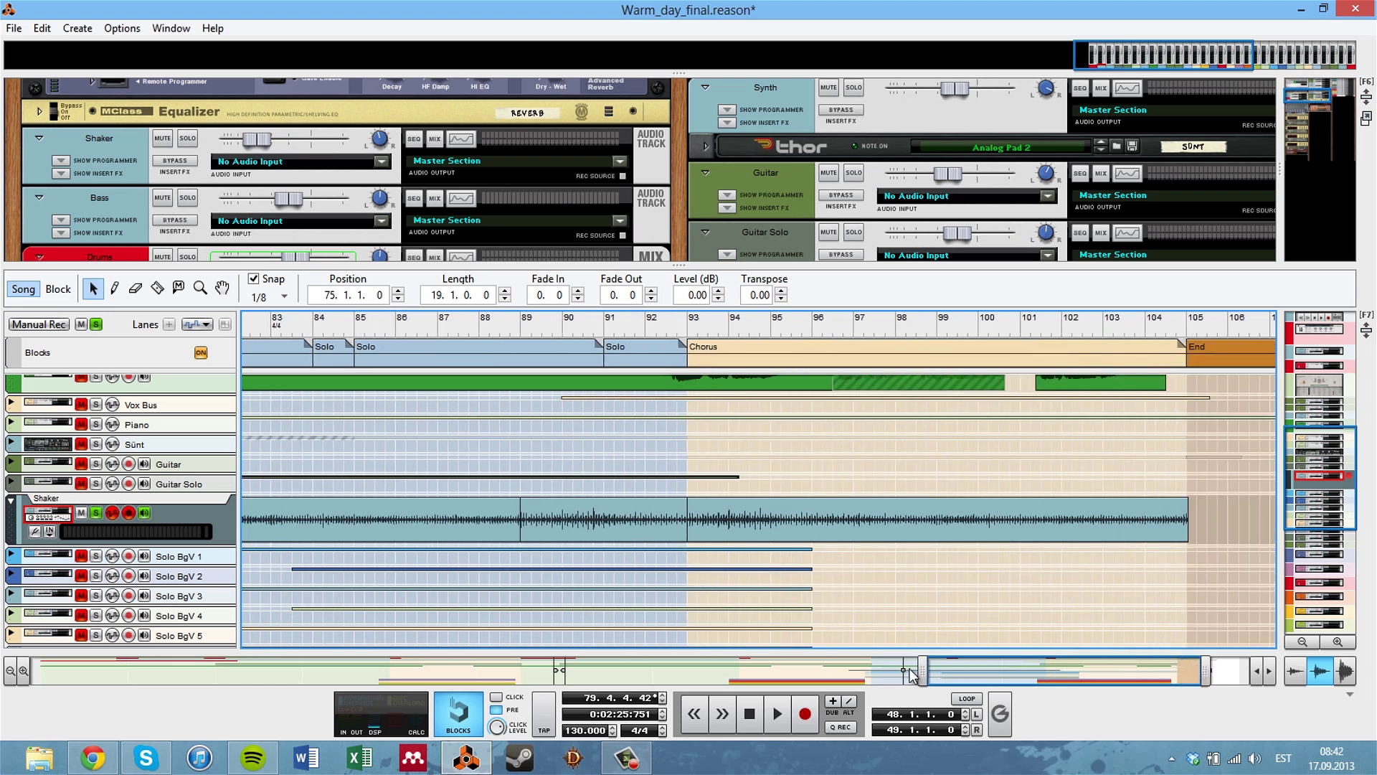
pyautogui.moveTo(923, 671); pyautogui.dragTo(844, 670)
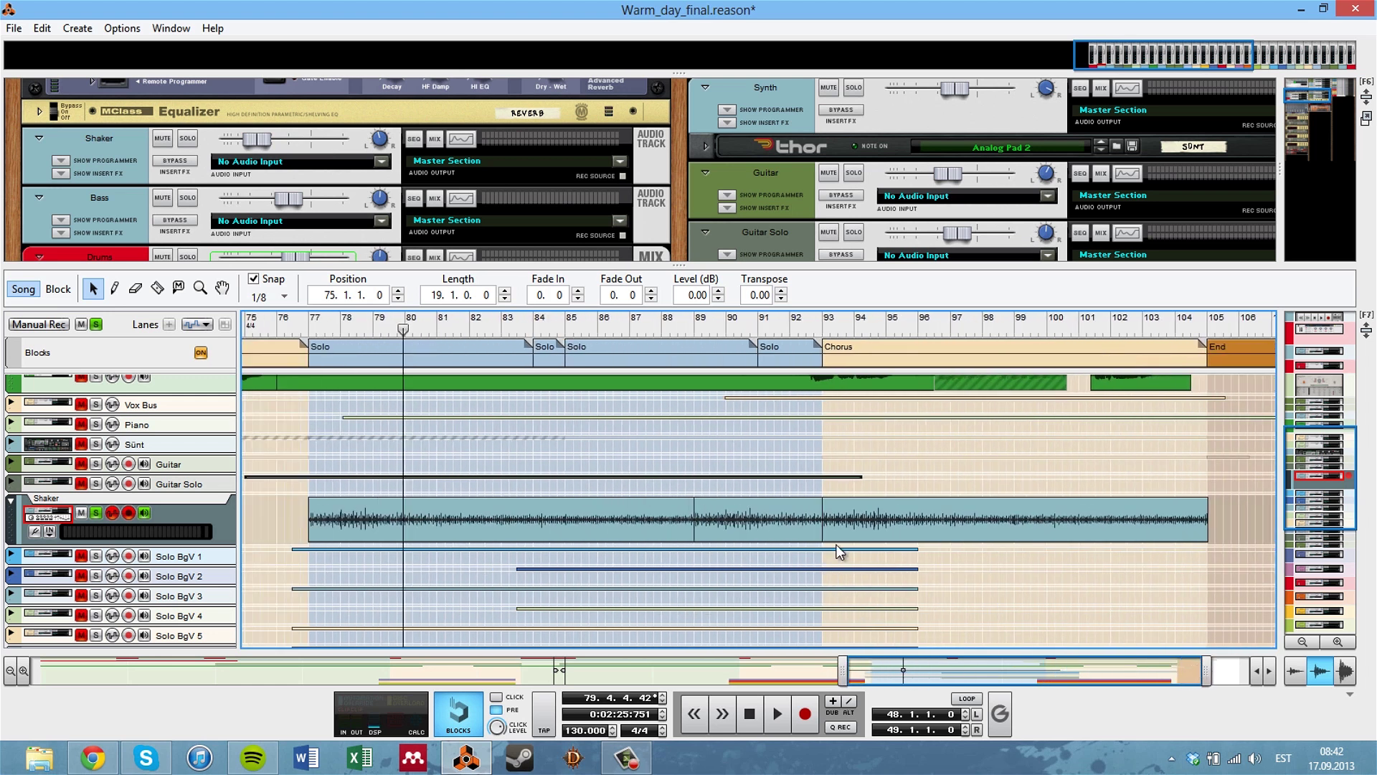
# Inspect the Shaker segments at bars 93–105, 77–89 and 89–93, then let the rack fill the window.
pyautogui.click(903, 515)
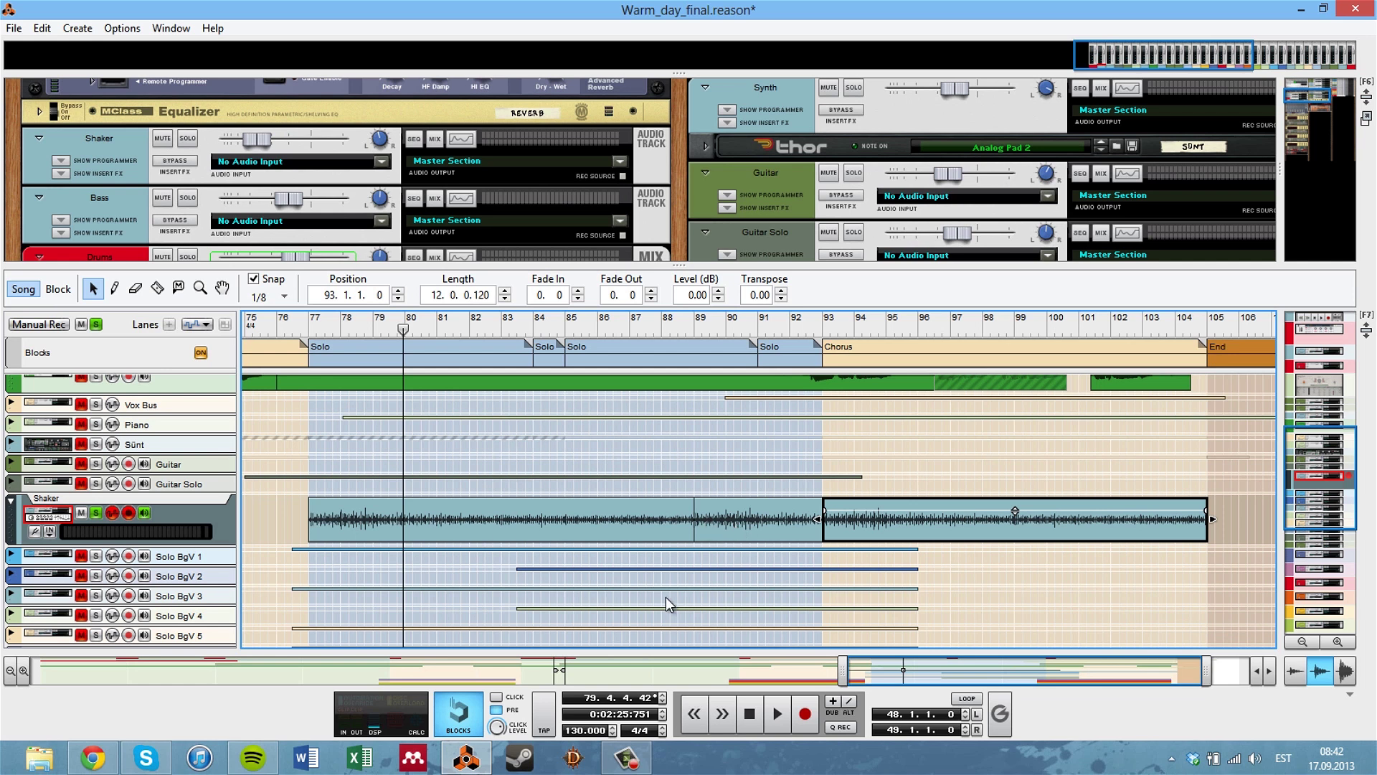
pyautogui.click(658, 528)
pyautogui.click(768, 532)
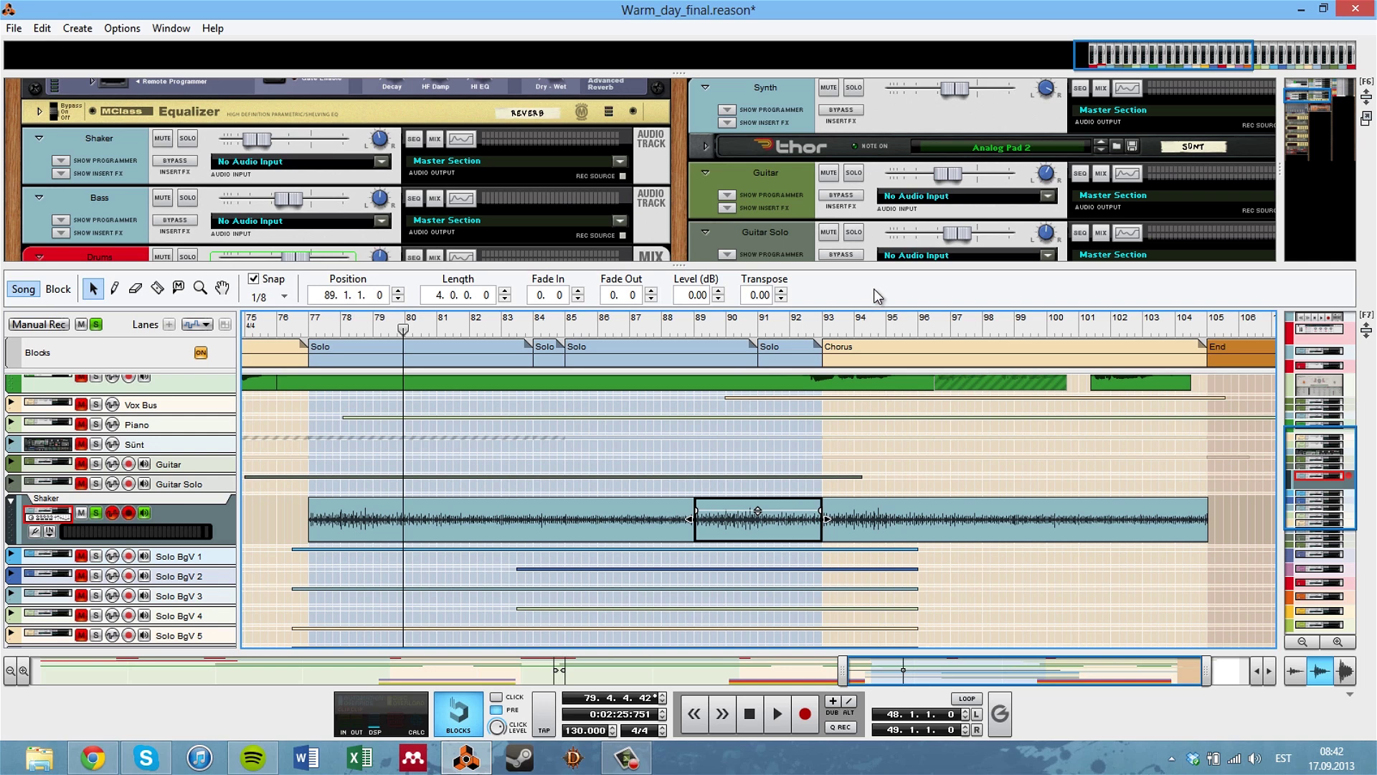
pyautogui.moveTo(870, 266); pyautogui.dragTo(902, 669)
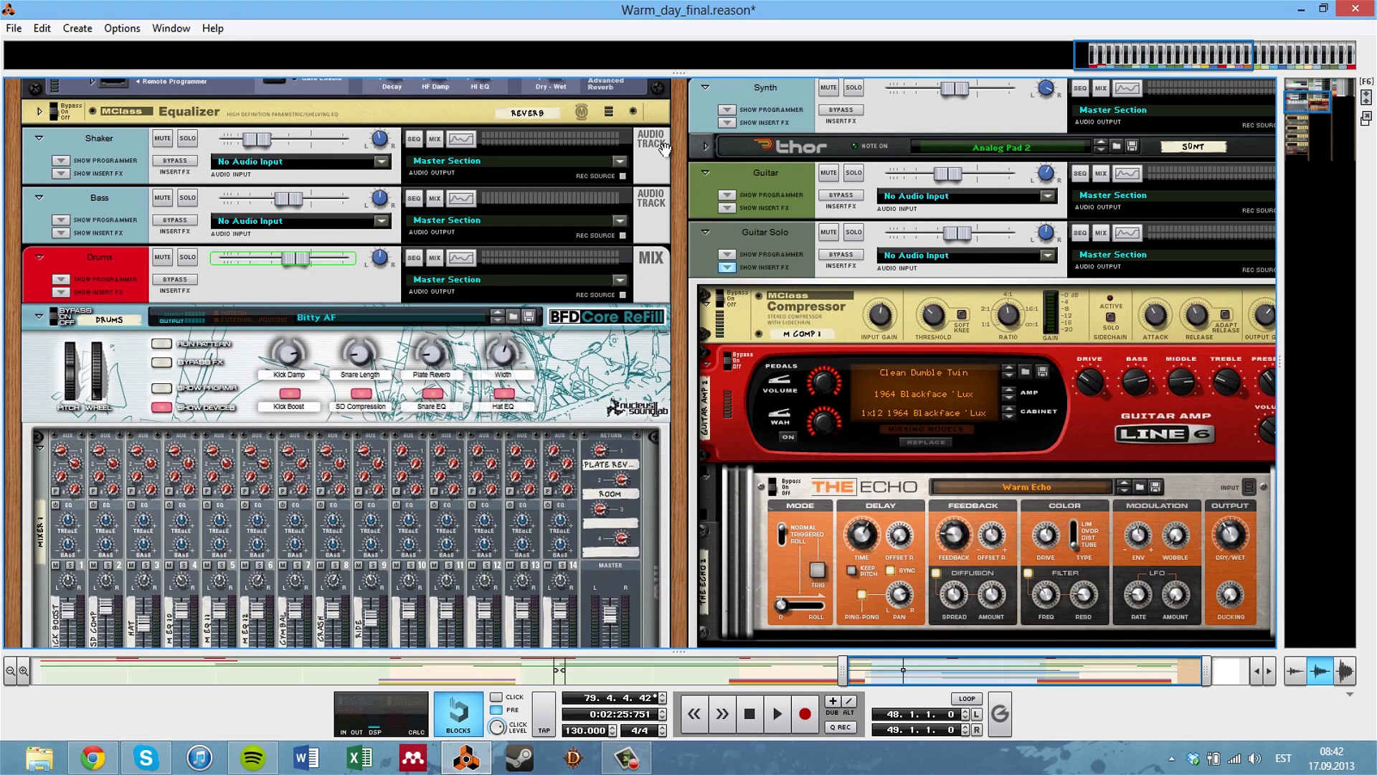
# Bring the sequencer back below the device rack.
pyautogui.scroll(2, 680, 140)
pyautogui.scroll(-6, 693, 188)
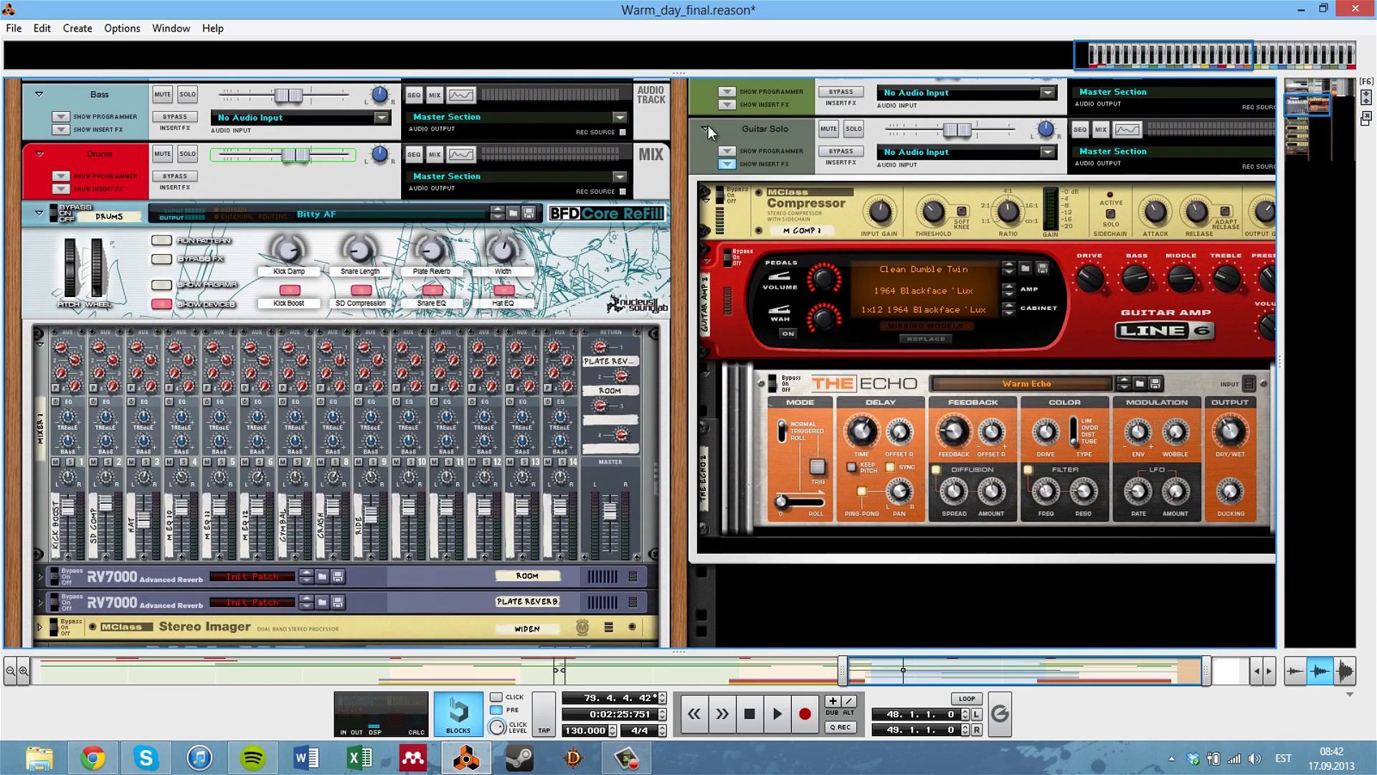
pyautogui.moveTo(832, 652); pyautogui.dragTo(838, 196)
pyautogui.moveTo(251, 264); pyautogui.dragTo(266, 262)
# Deselect the Shaker clip and take the solo off the Drums track.
pyautogui.scroll(3, 695, 483)
pyautogui.scroll(1, 694, 484)
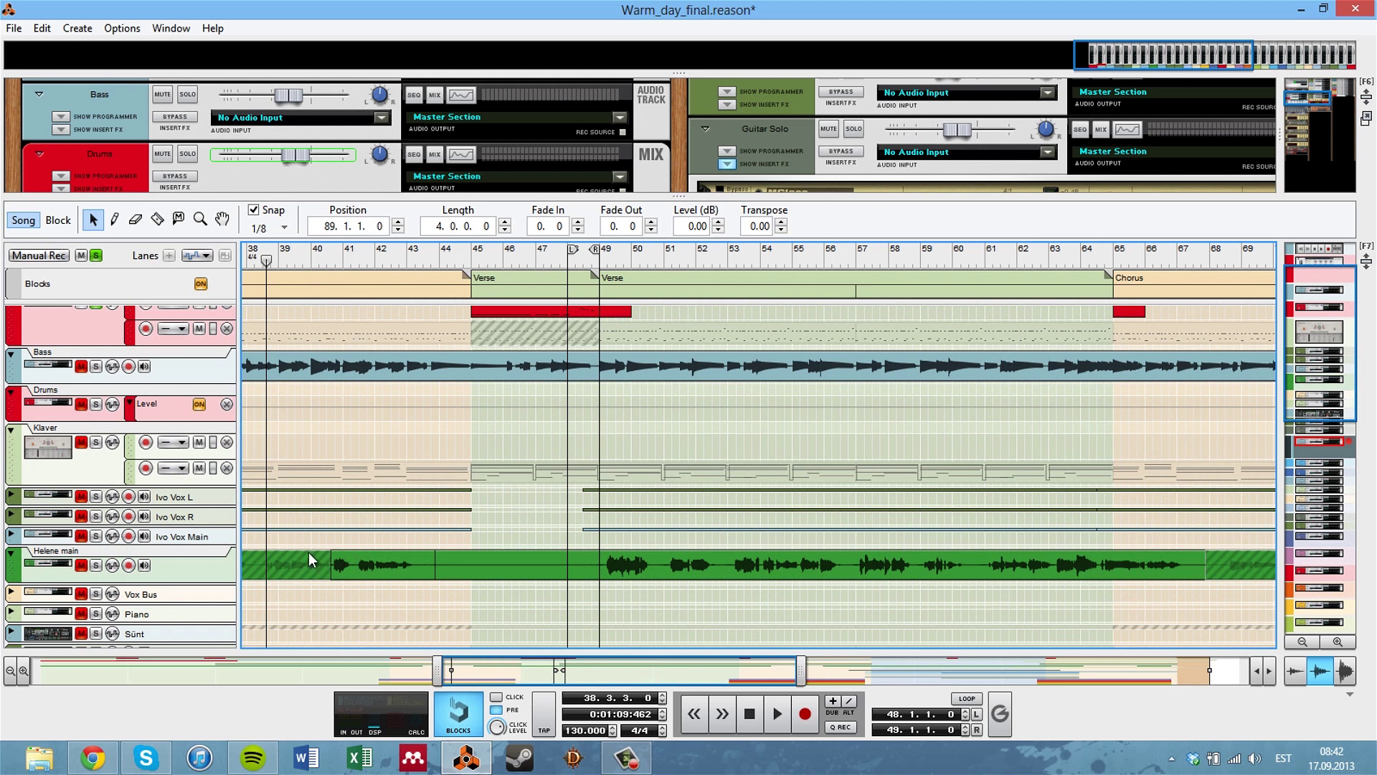
pyautogui.scroll(-5, 172, 534)
pyautogui.click(93, 500)
pyautogui.scroll(6, 93, 499)
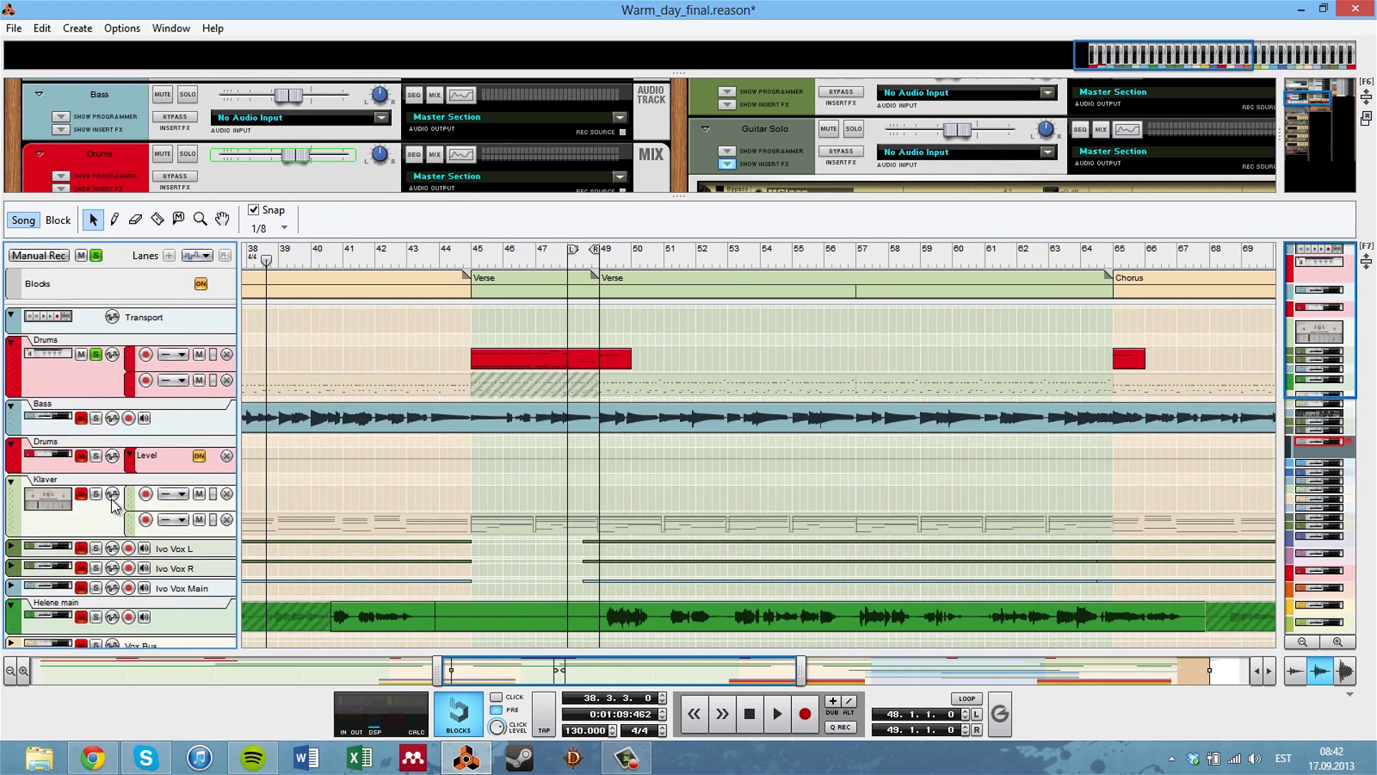
pyautogui.click(95, 354)
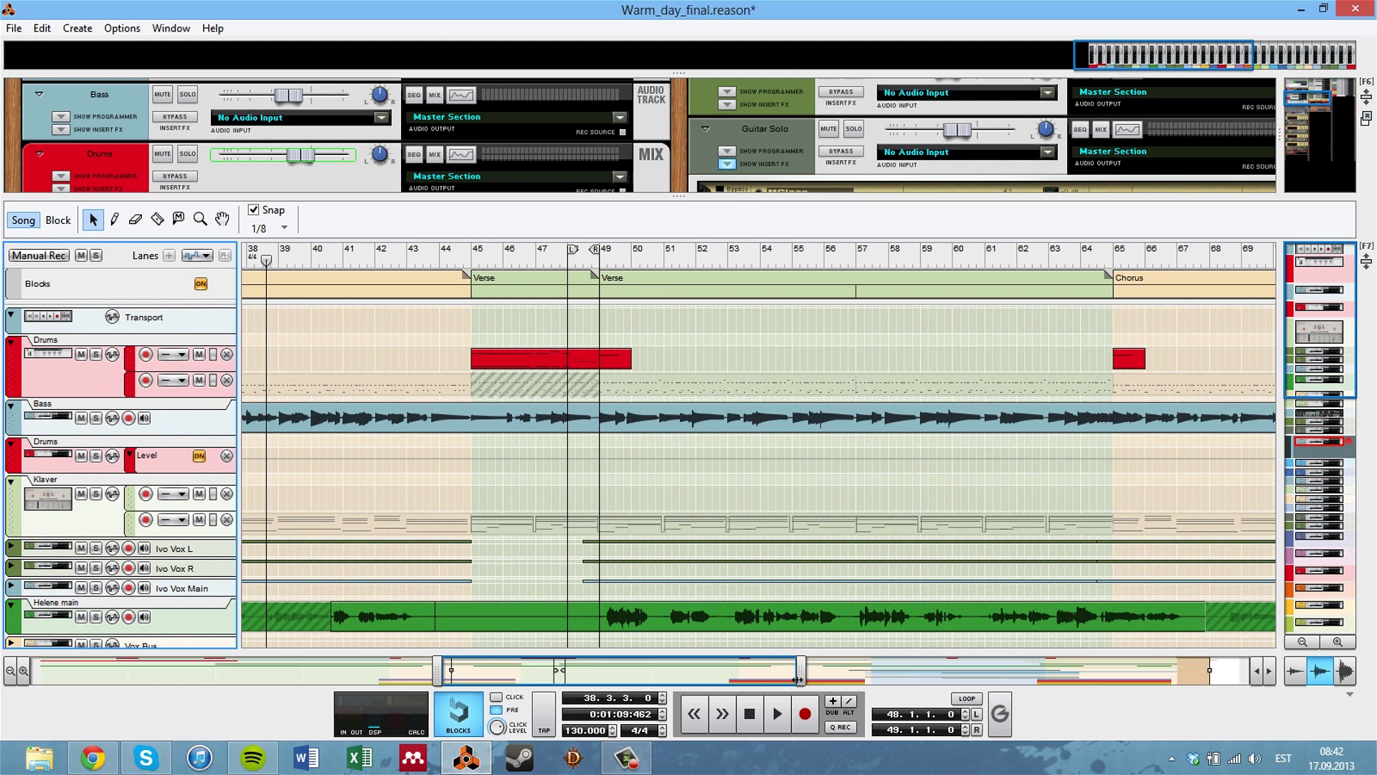
# Select the Bass clip and widen the view to the whole song, bars 1–105.
pyautogui.moveTo(801, 675); pyautogui.dragTo(1153, 673)
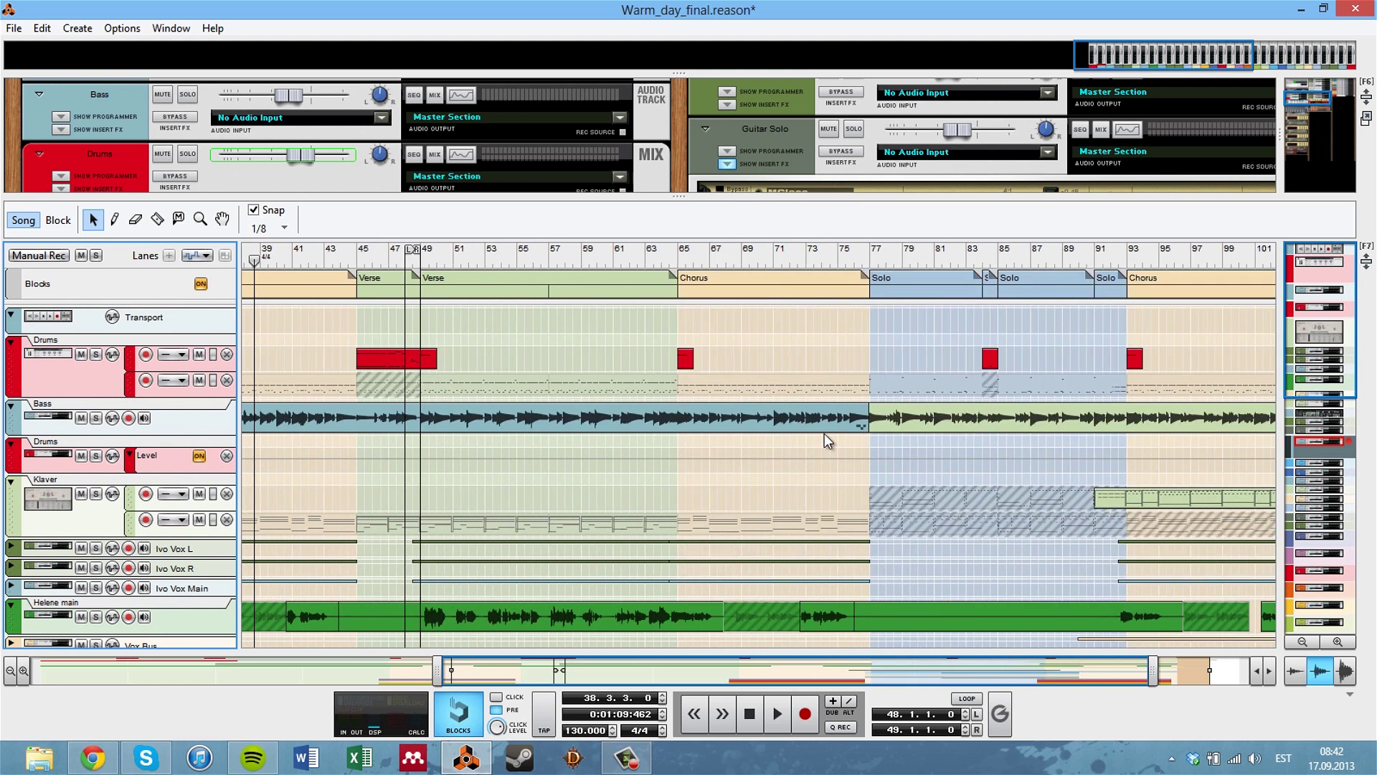
pyautogui.click(895, 418)
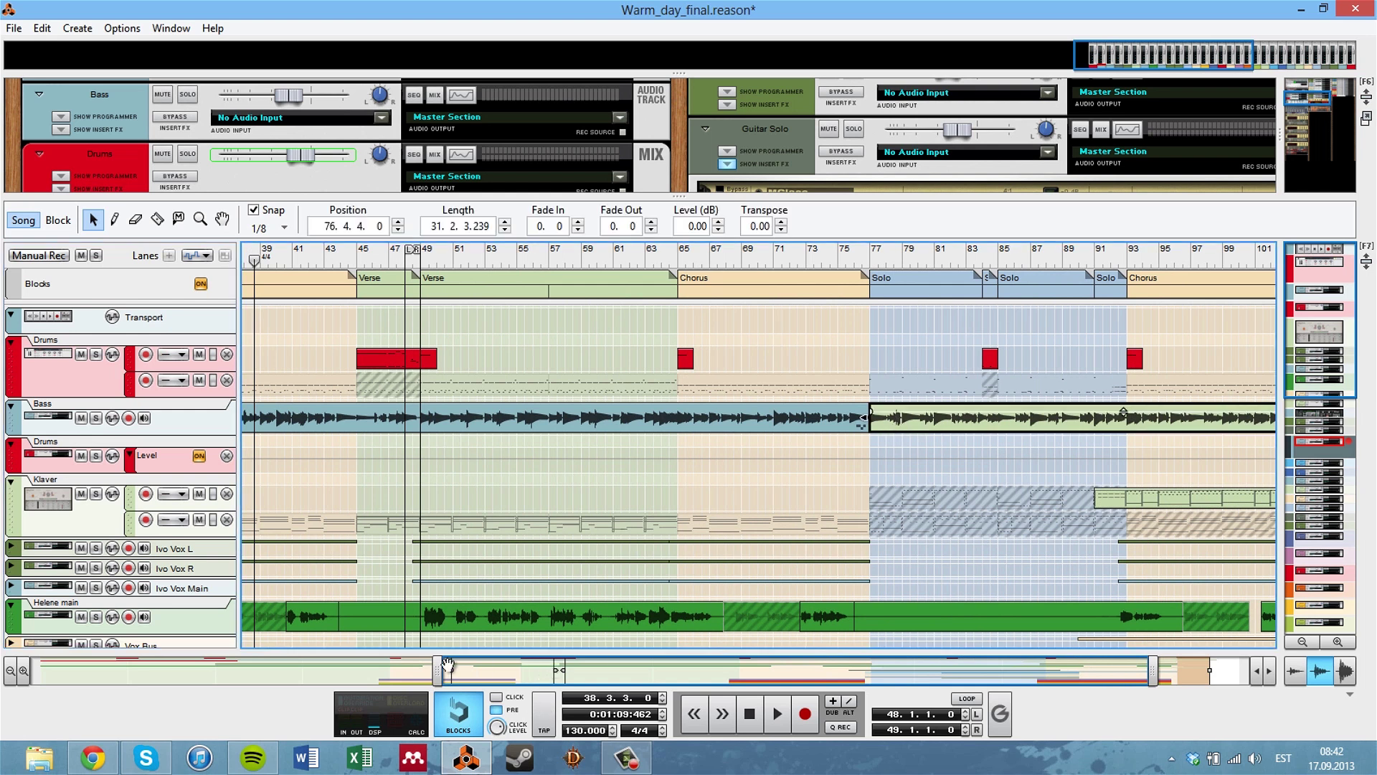
pyautogui.moveTo(438, 671); pyautogui.dragTo(34, 670)
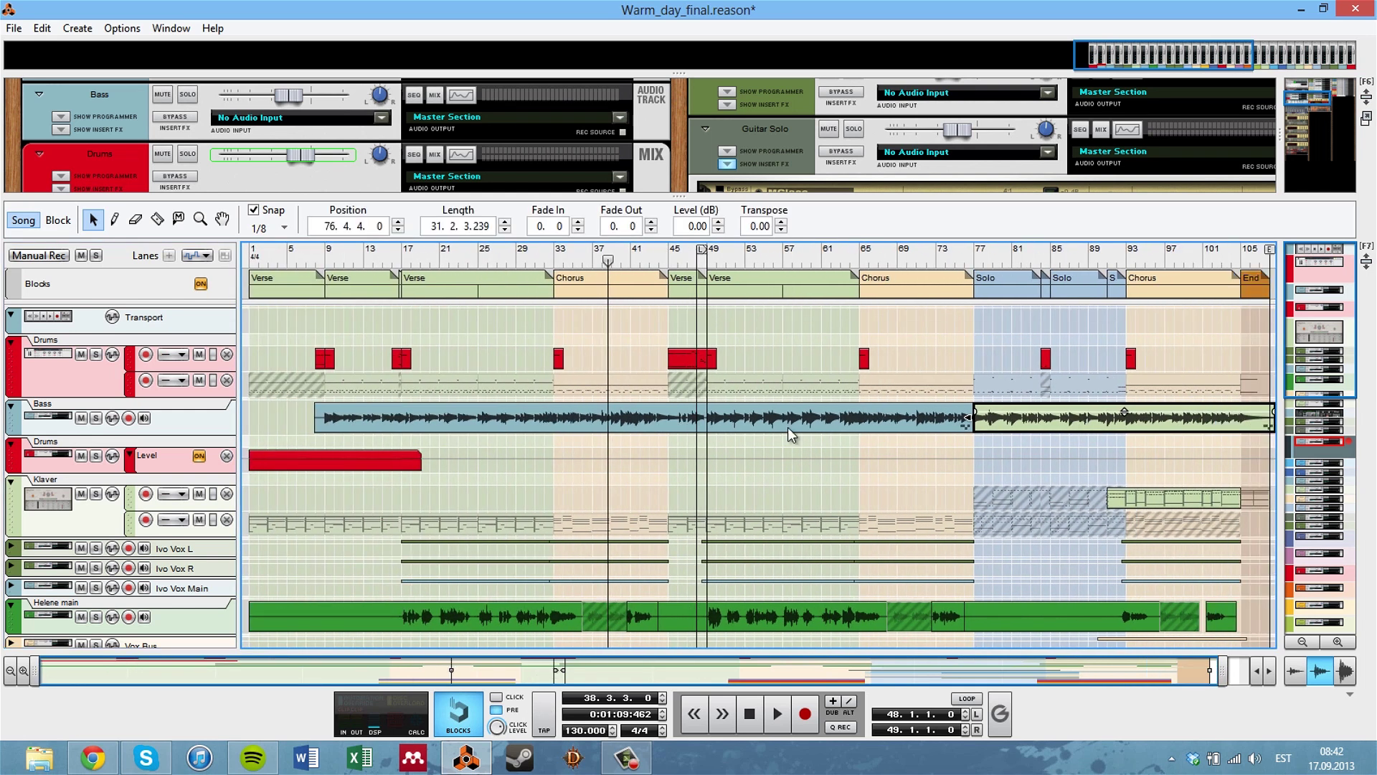
# Solo the Bass and play it from bar 7, jumping to bar 52 before stopping.
pyautogui.click(96, 419)
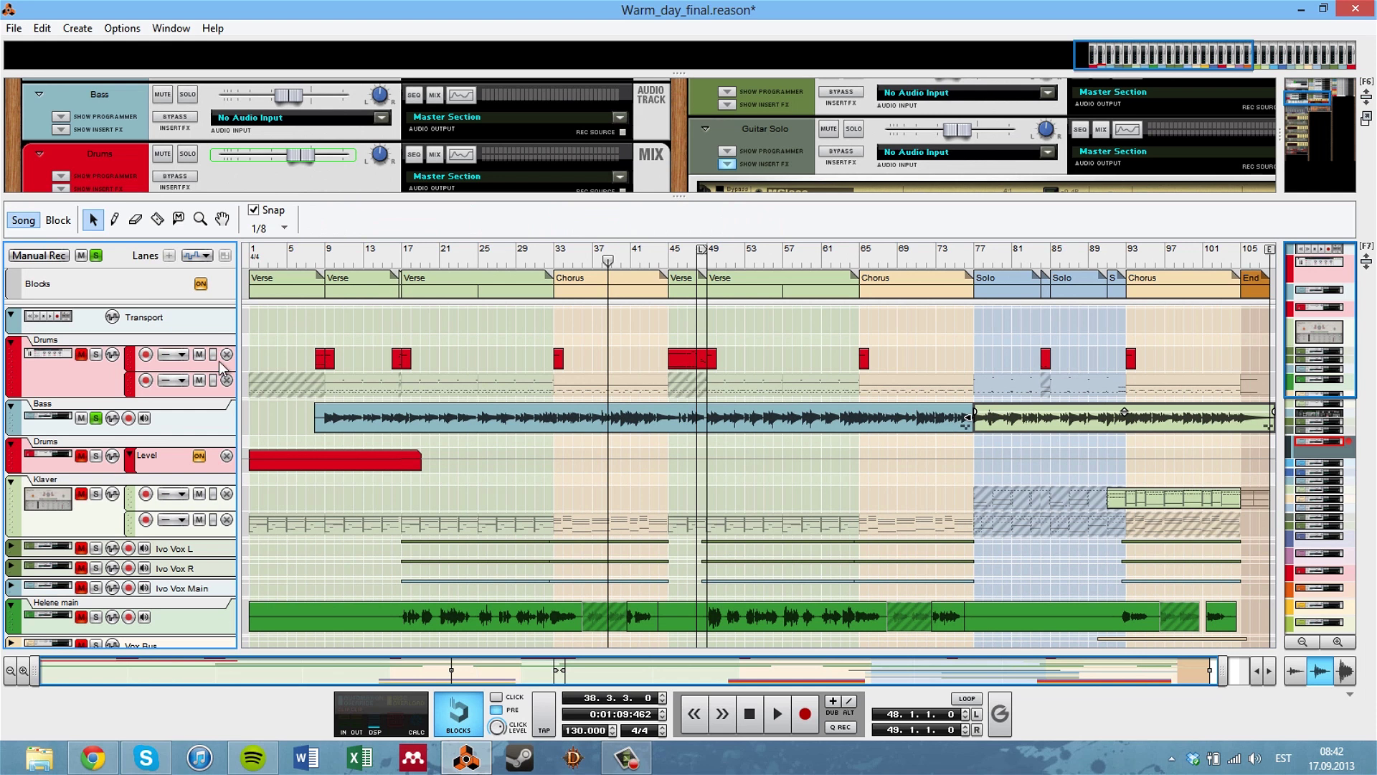
pyautogui.click(305, 261)
pyautogui.click(313, 260)
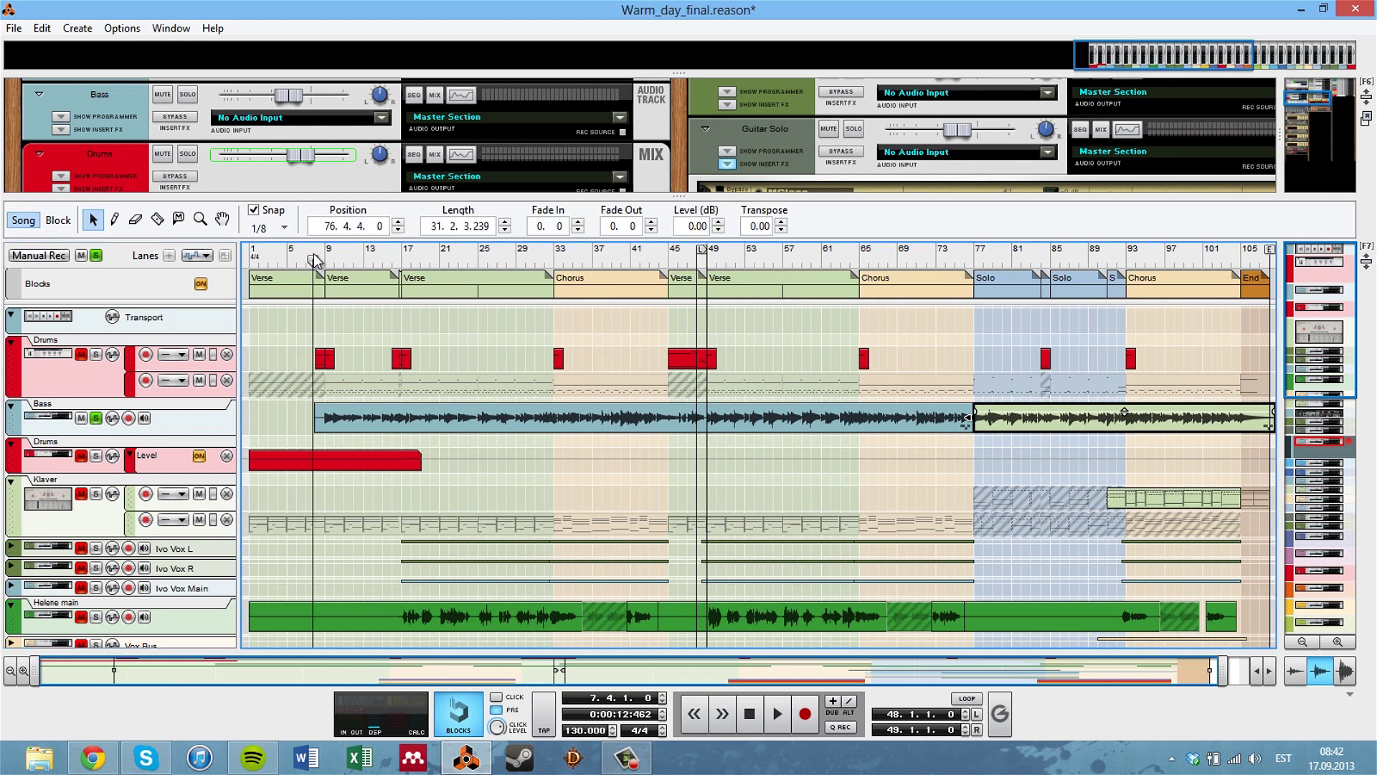
pyautogui.press('space')
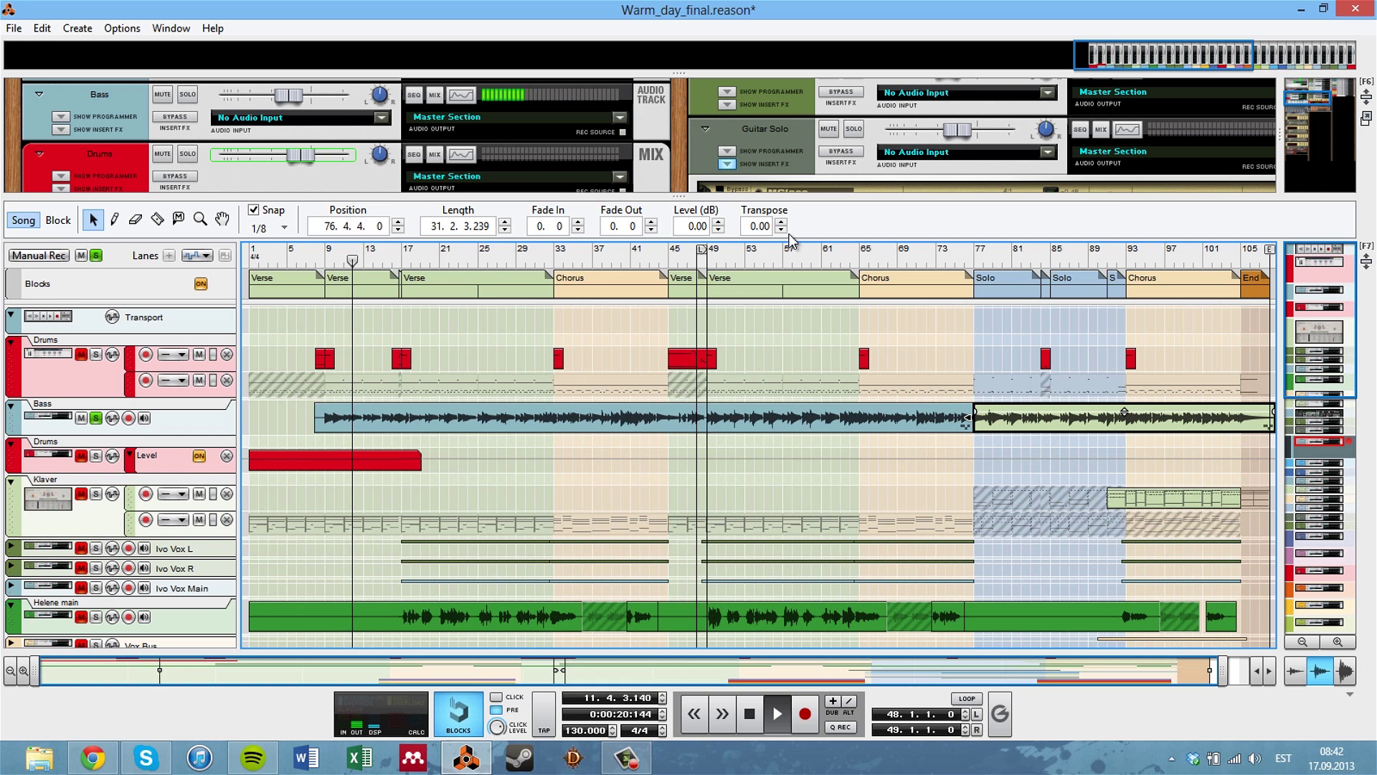
pyautogui.click(734, 257)
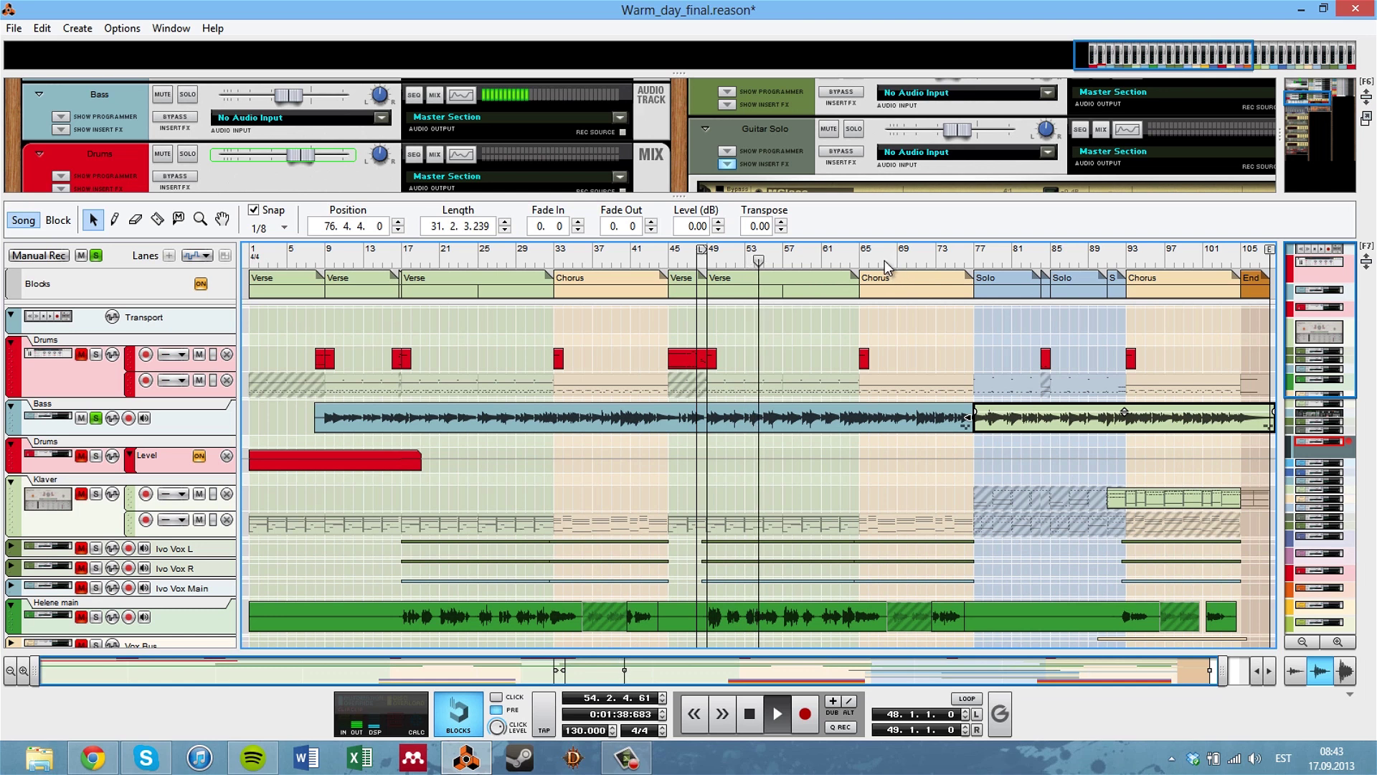
pyautogui.press('space')
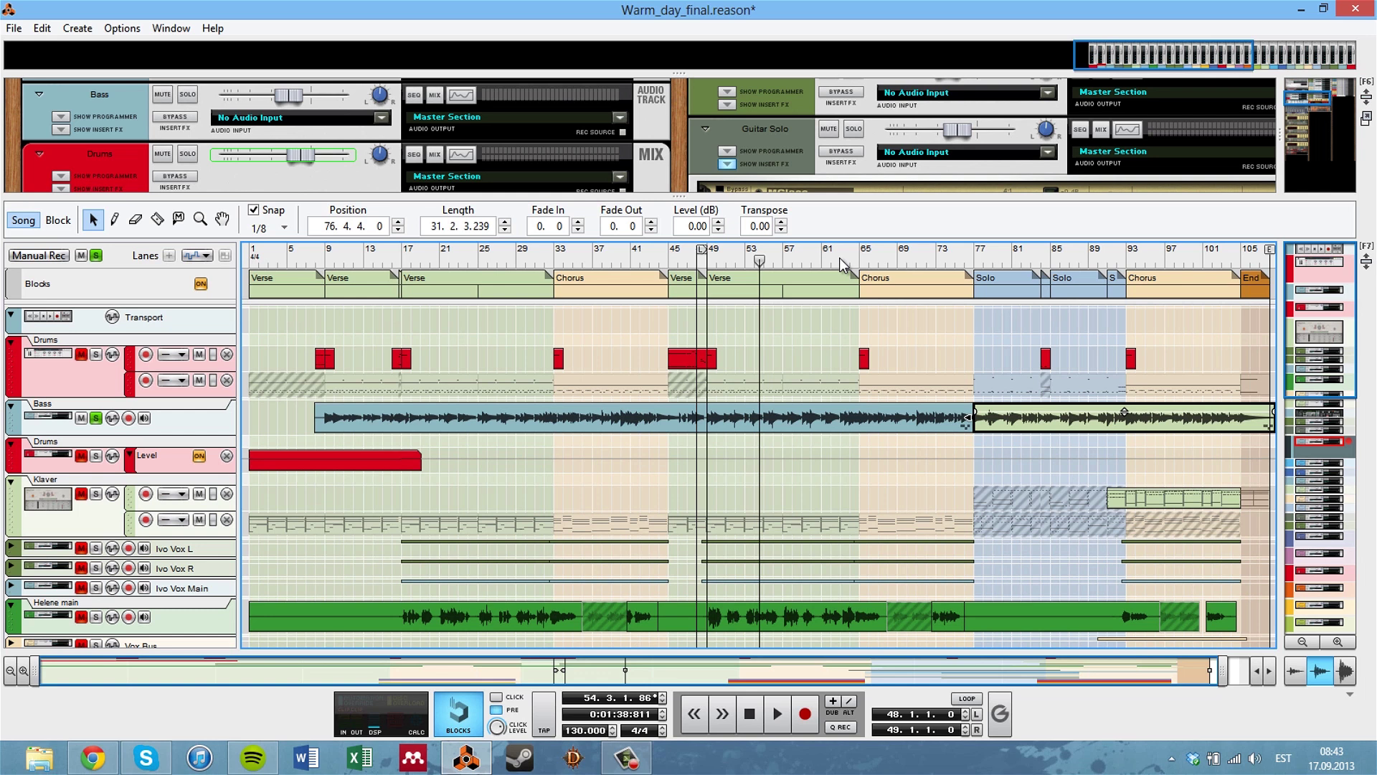
# Play the Bass from bar 77 into the Solo section, stopping at bar 81.
pyautogui.click(980, 260)
pyautogui.press('space')
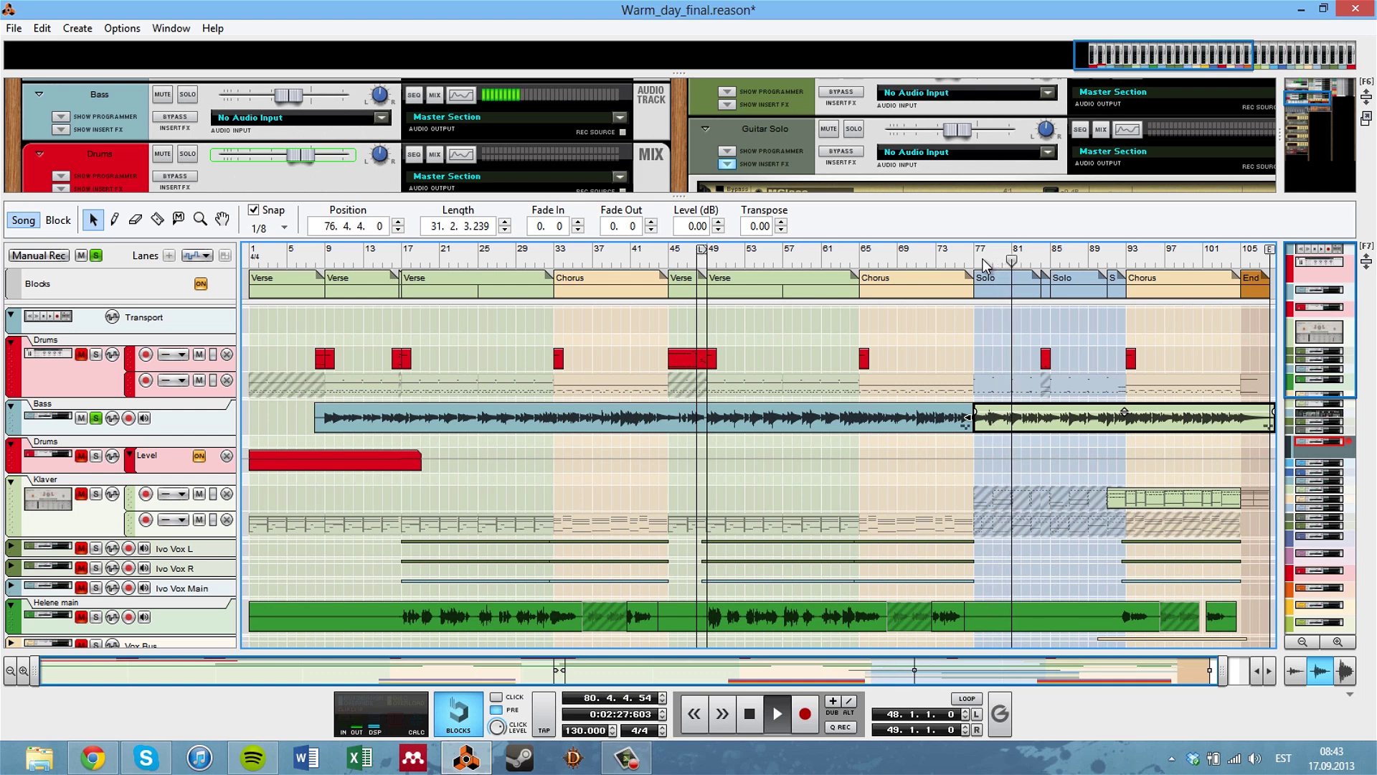
pyautogui.press('space')
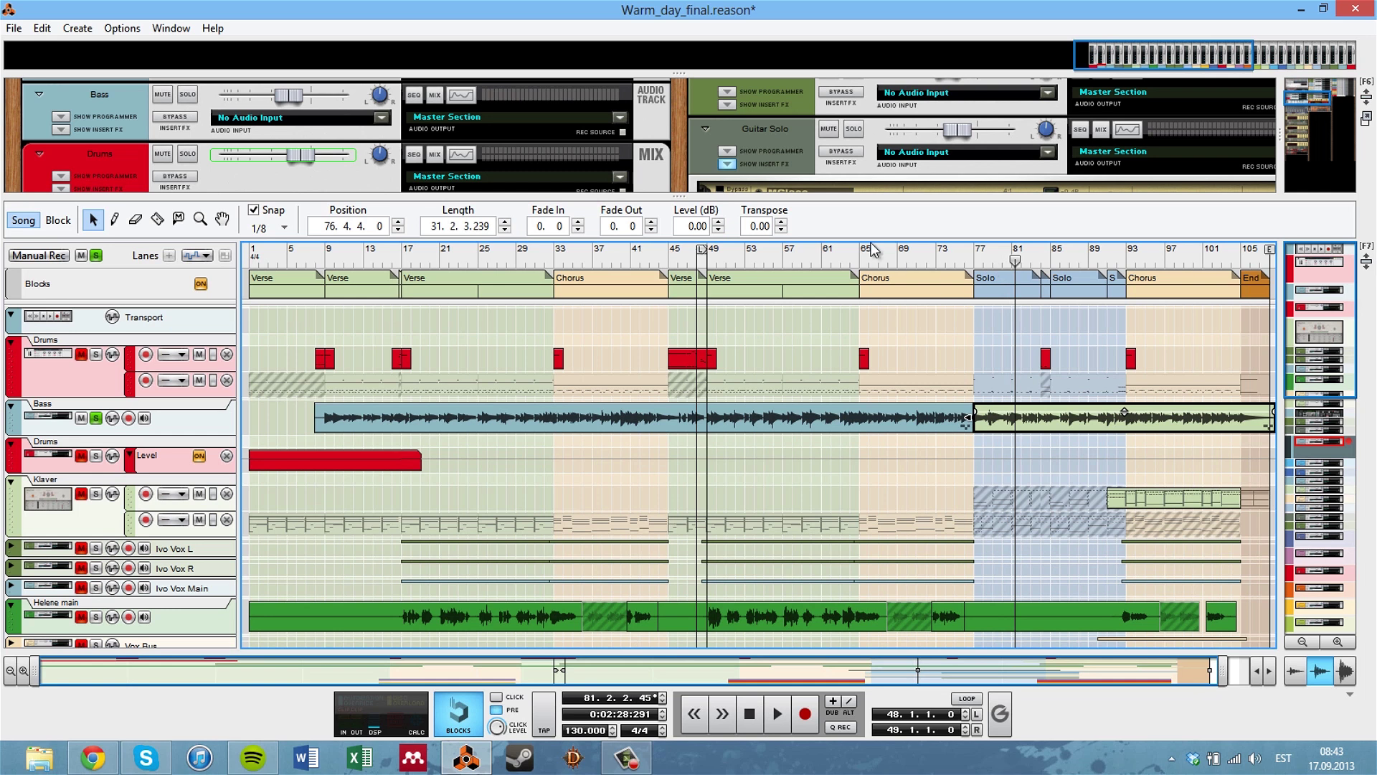
# Enlarge the rack, expand the Bass channel and show its Line 6 Bass Amp and MClass Equalizer inserts.
pyautogui.moveTo(825, 196); pyautogui.dragTo(843, 527)
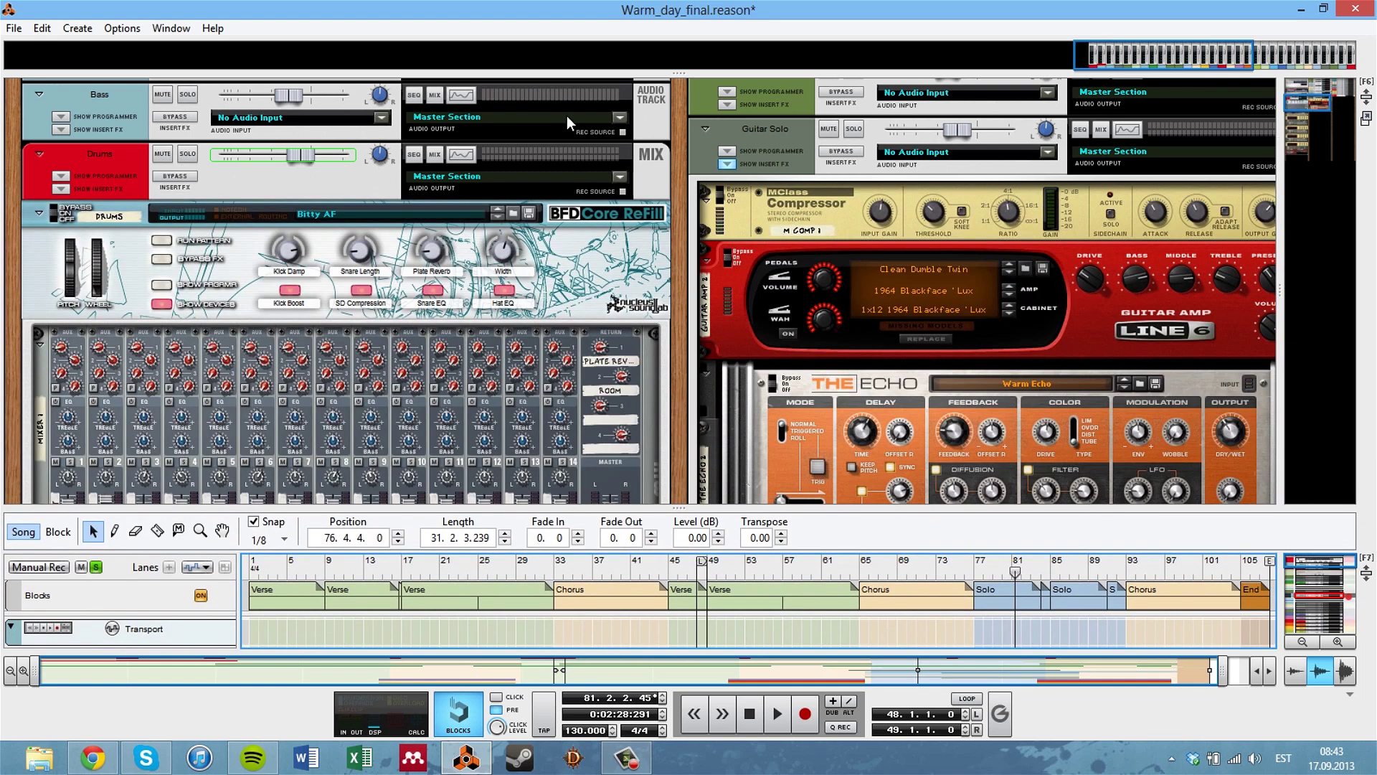
pyautogui.moveTo(681, 126); pyautogui.dragTo(680, 310)
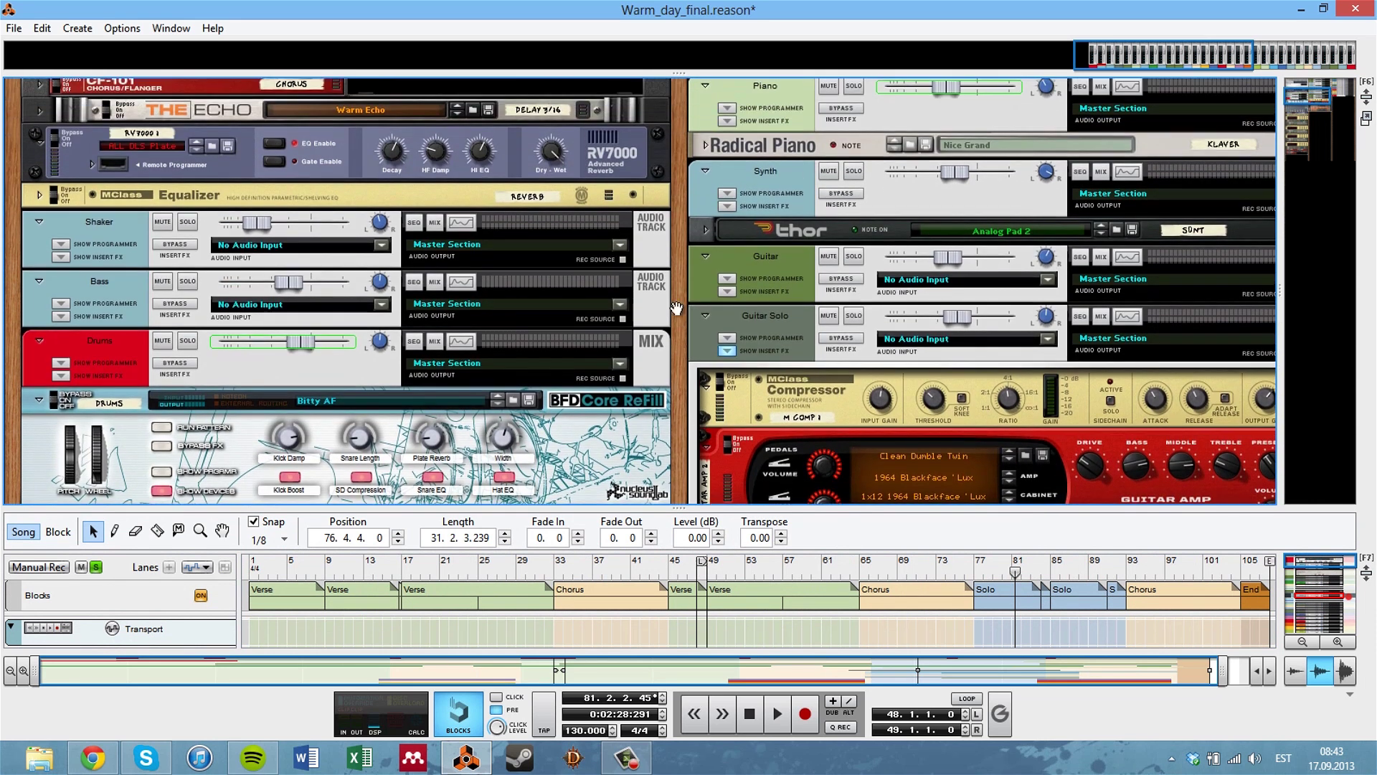
pyautogui.click(37, 283)
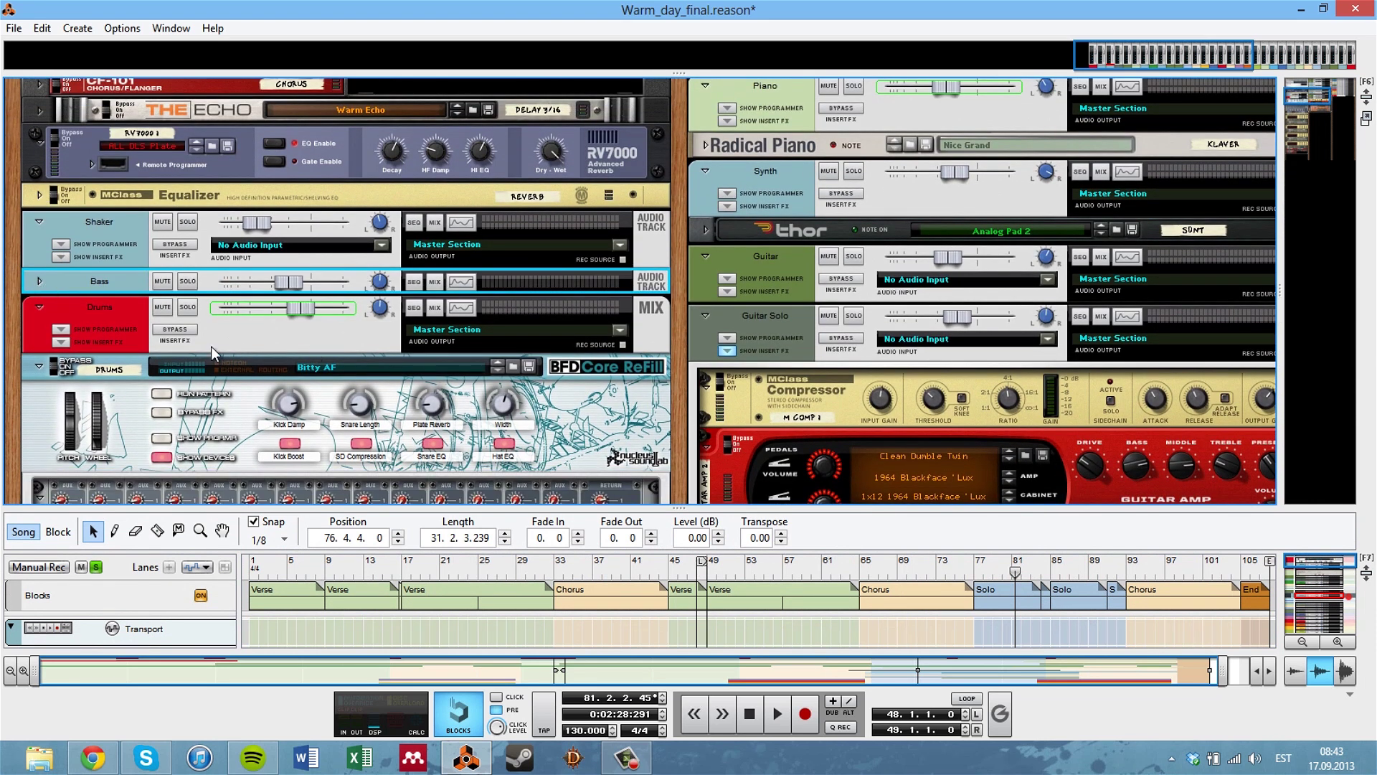
pyautogui.click(39, 282)
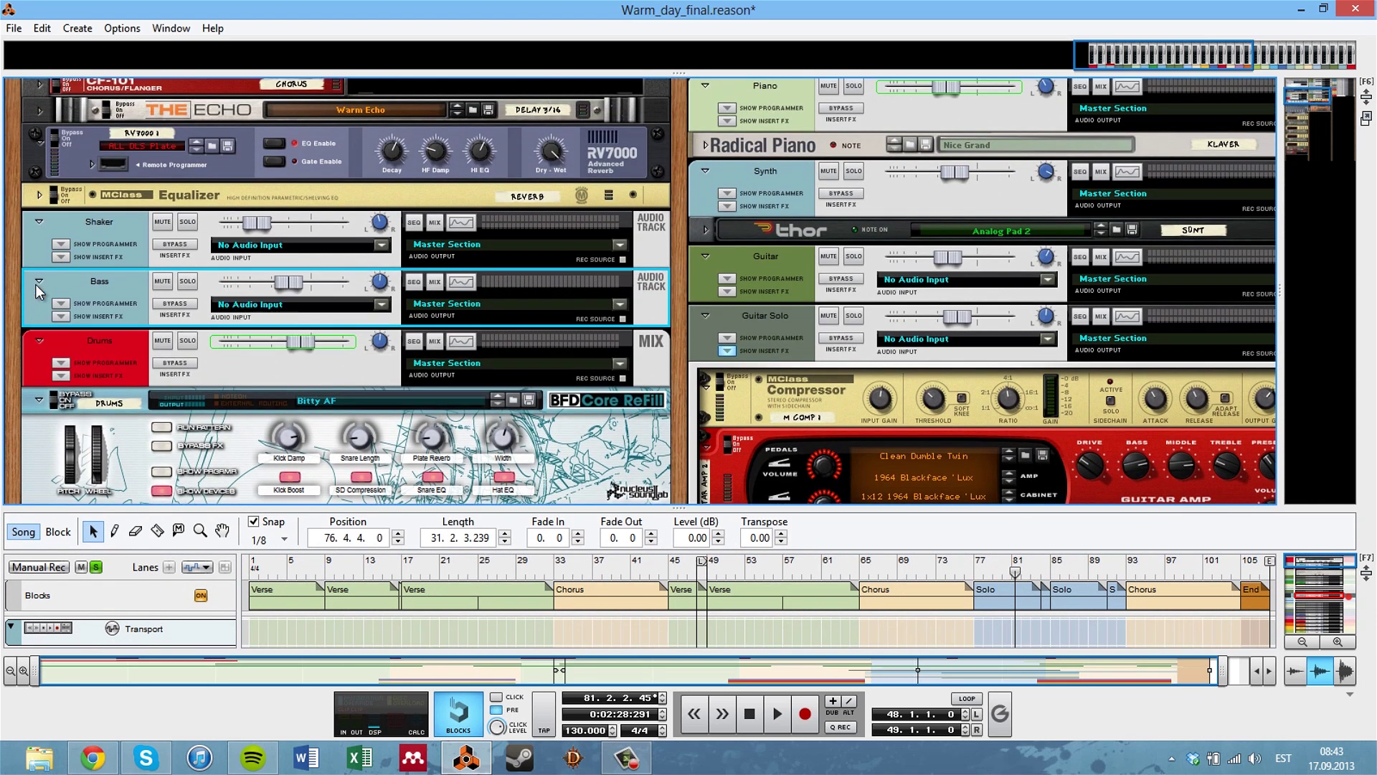
pyautogui.click(61, 316)
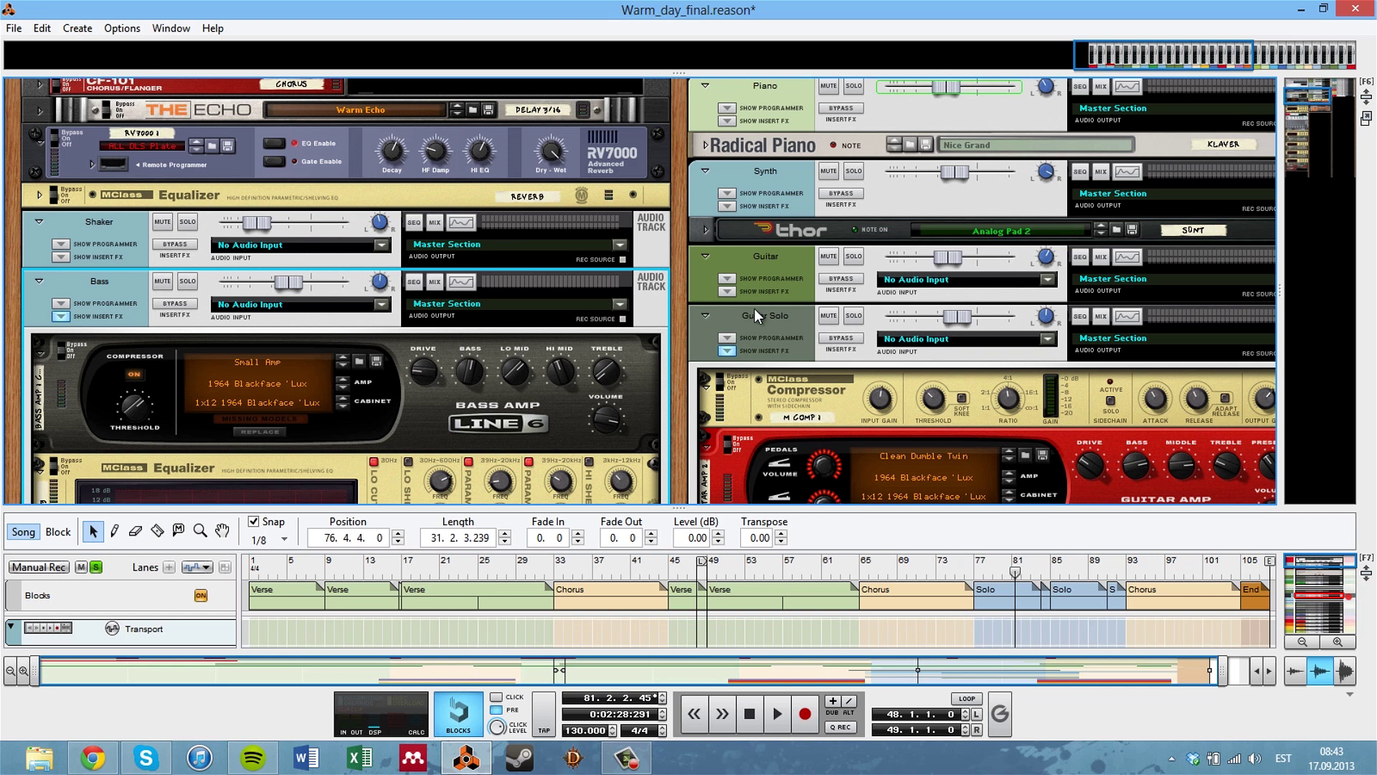
# Play the Bass from bar 31, toggling its insert effects bypass on and off, ending active.
pyautogui.scroll(-5, 459, 241)
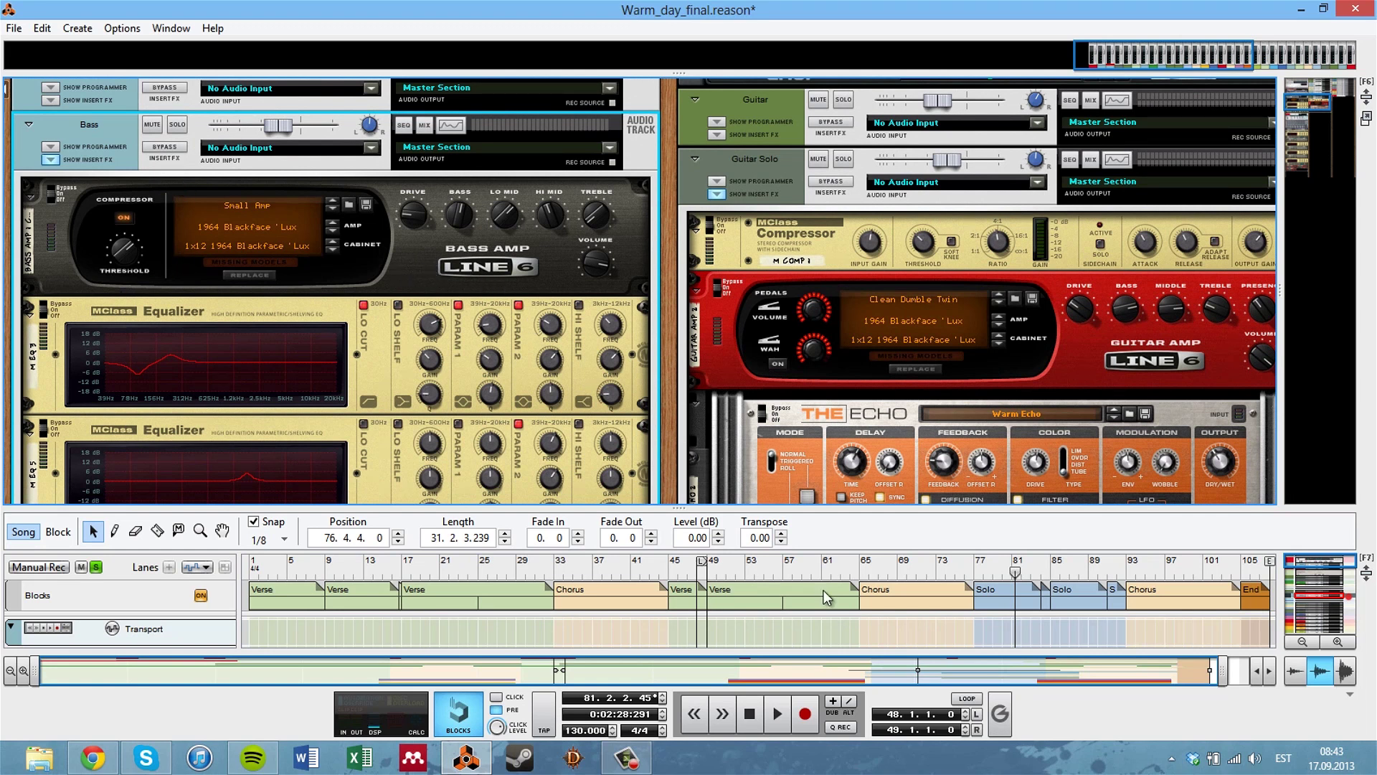
pyautogui.moveTo(580, 572); pyautogui.dragTo(538, 572)
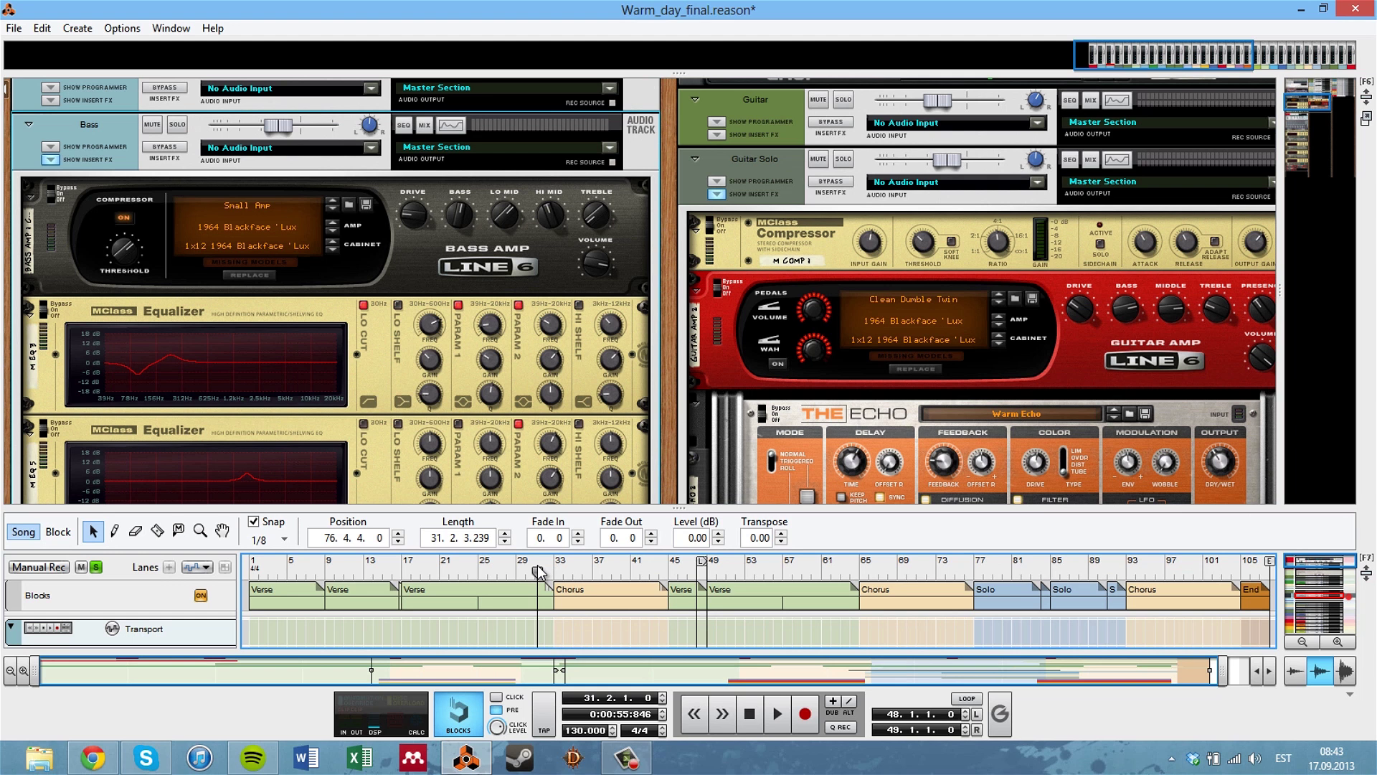
pyautogui.click(164, 147)
pyautogui.press('space')
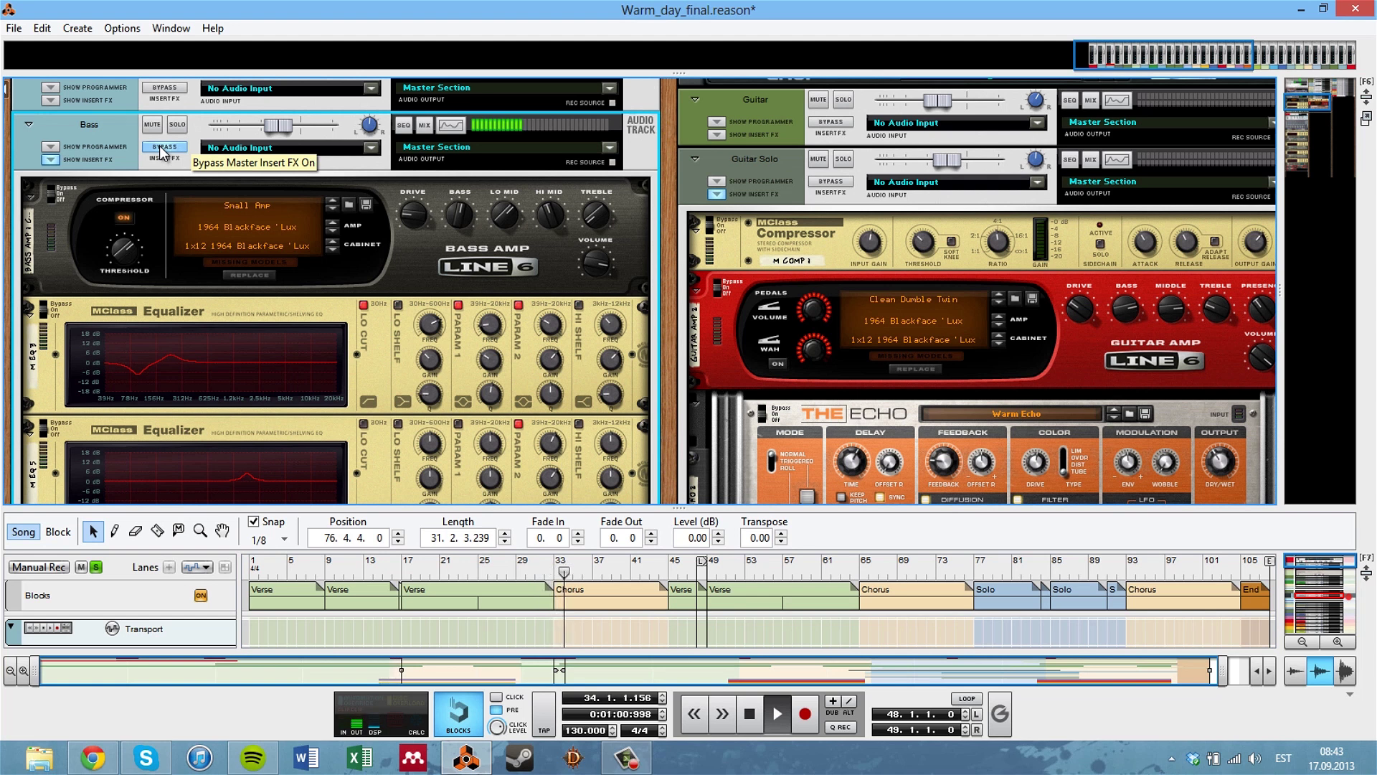
pyautogui.click(162, 148)
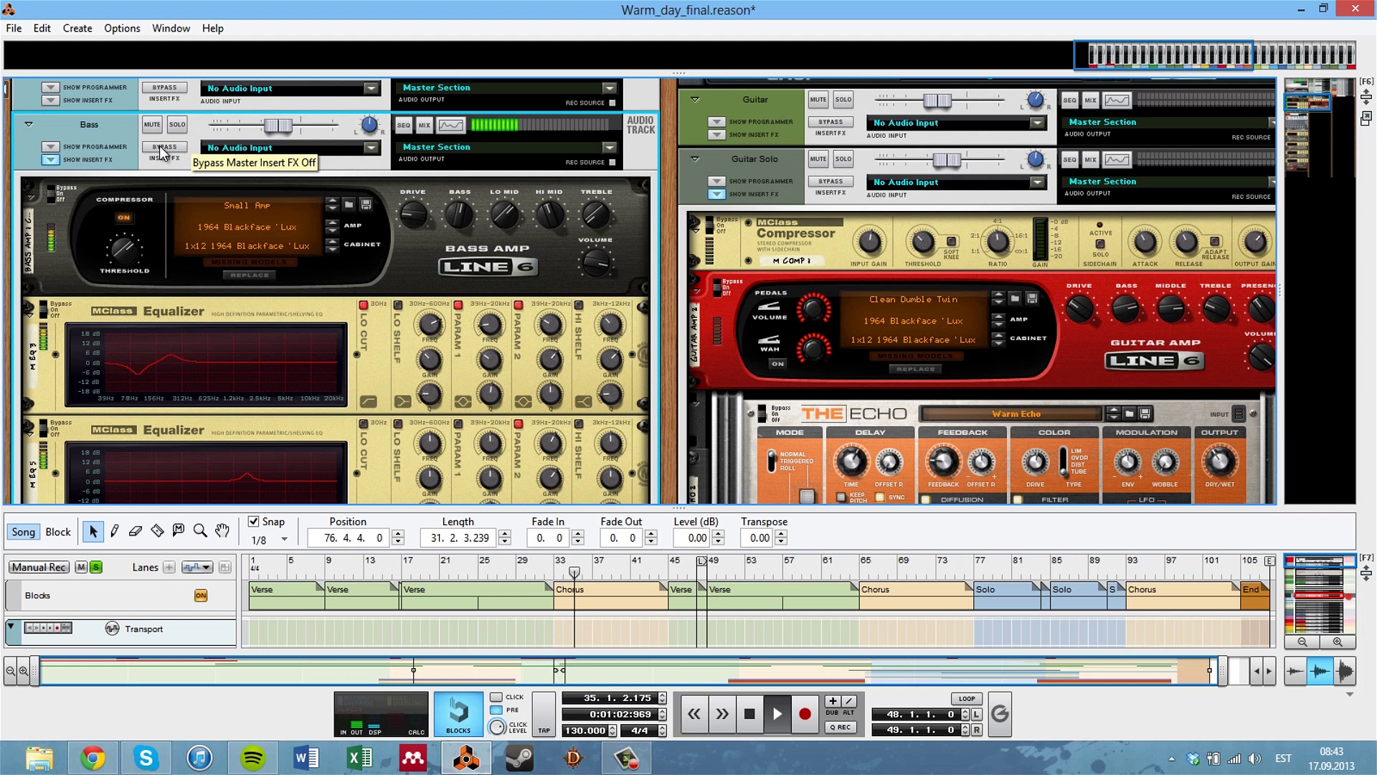
pyautogui.click(161, 149)
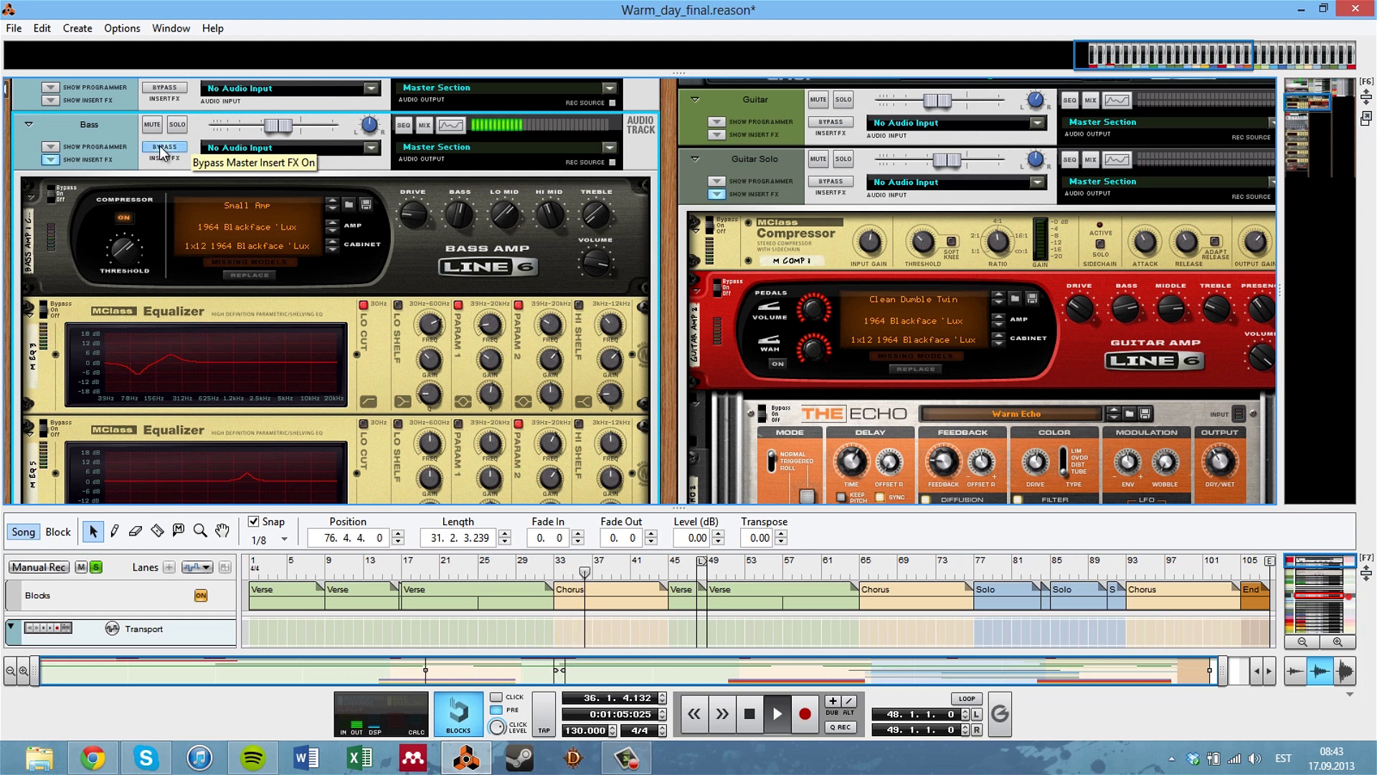
pyautogui.click(162, 149)
pyautogui.press('space')
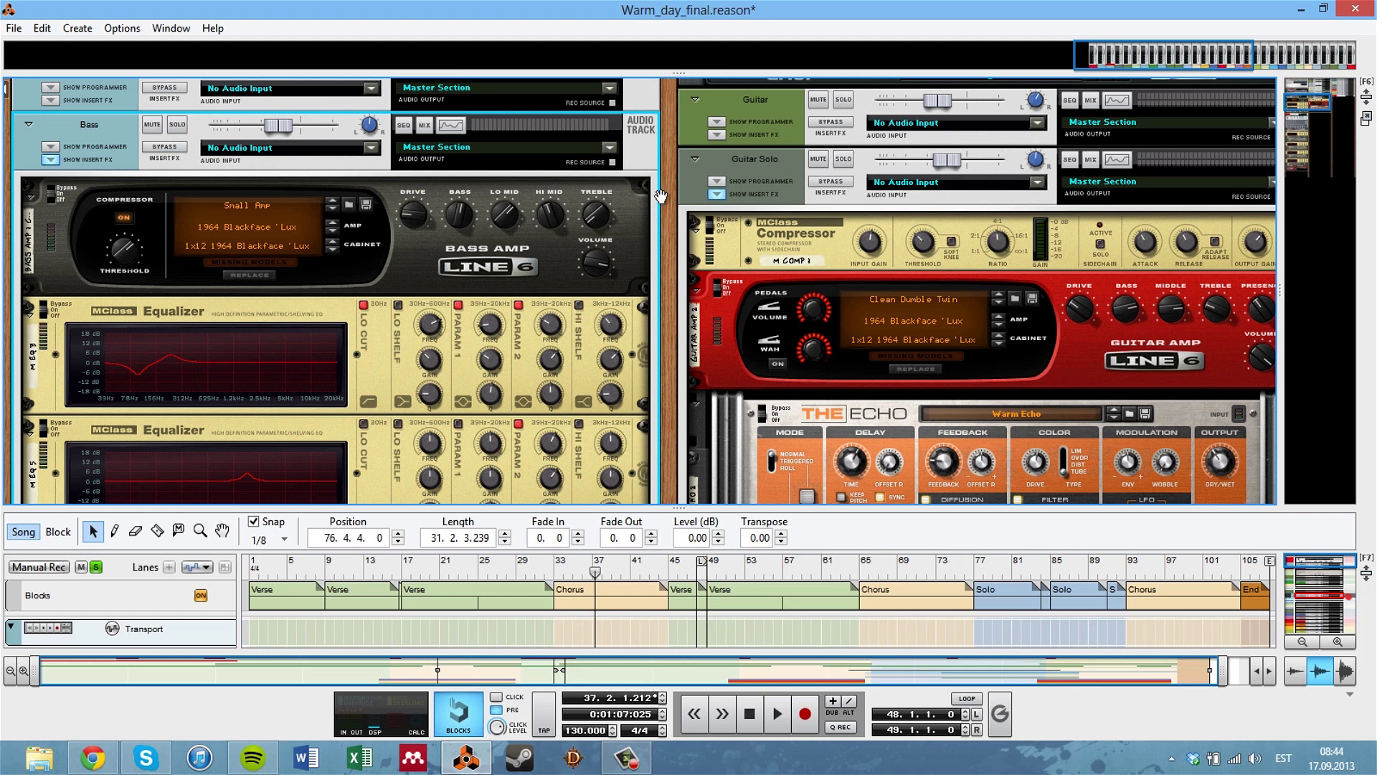
pyautogui.moveTo(662, 203); pyautogui.dragTo(685, 128)
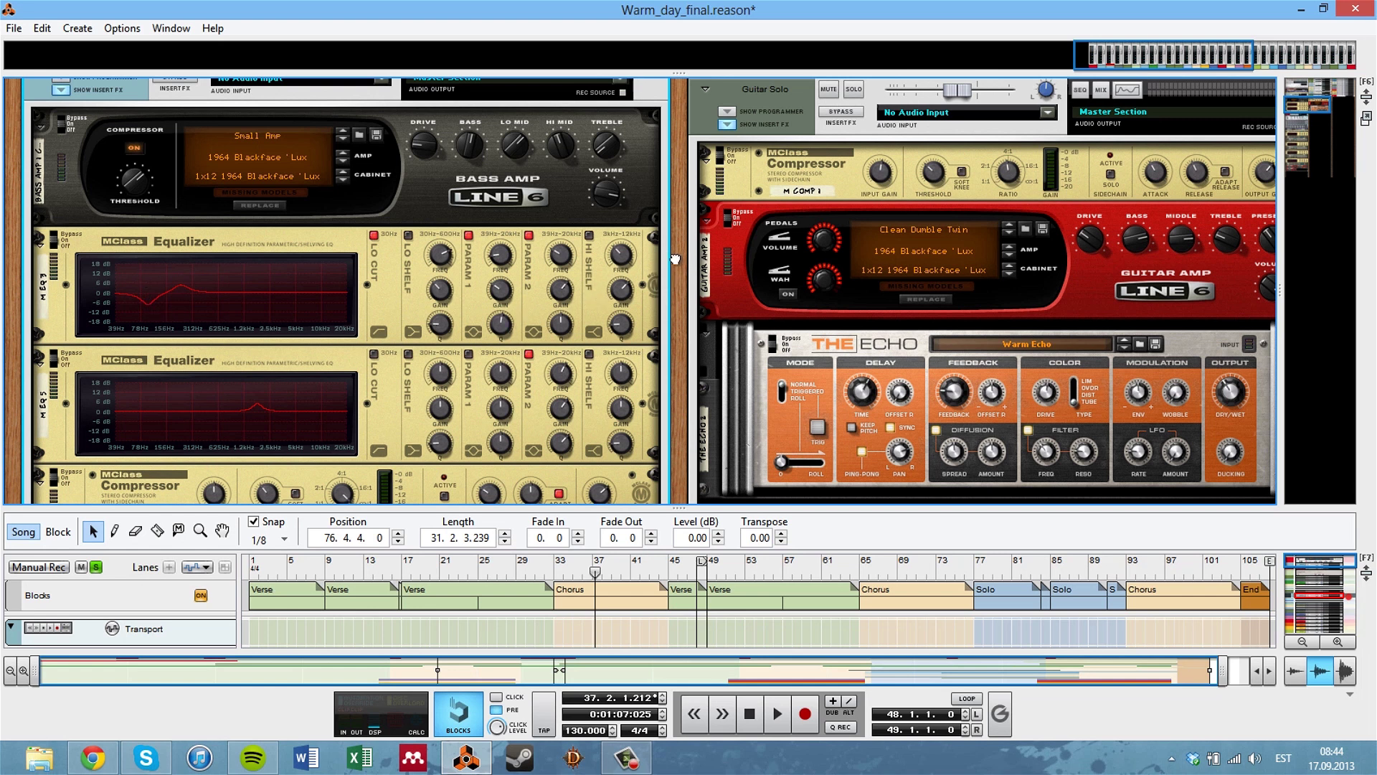
# Play the song to bar 40 through the Bass EQ and compressor chain, then hide the Bass inserts.
pyautogui.scroll(-1, 129, 262)
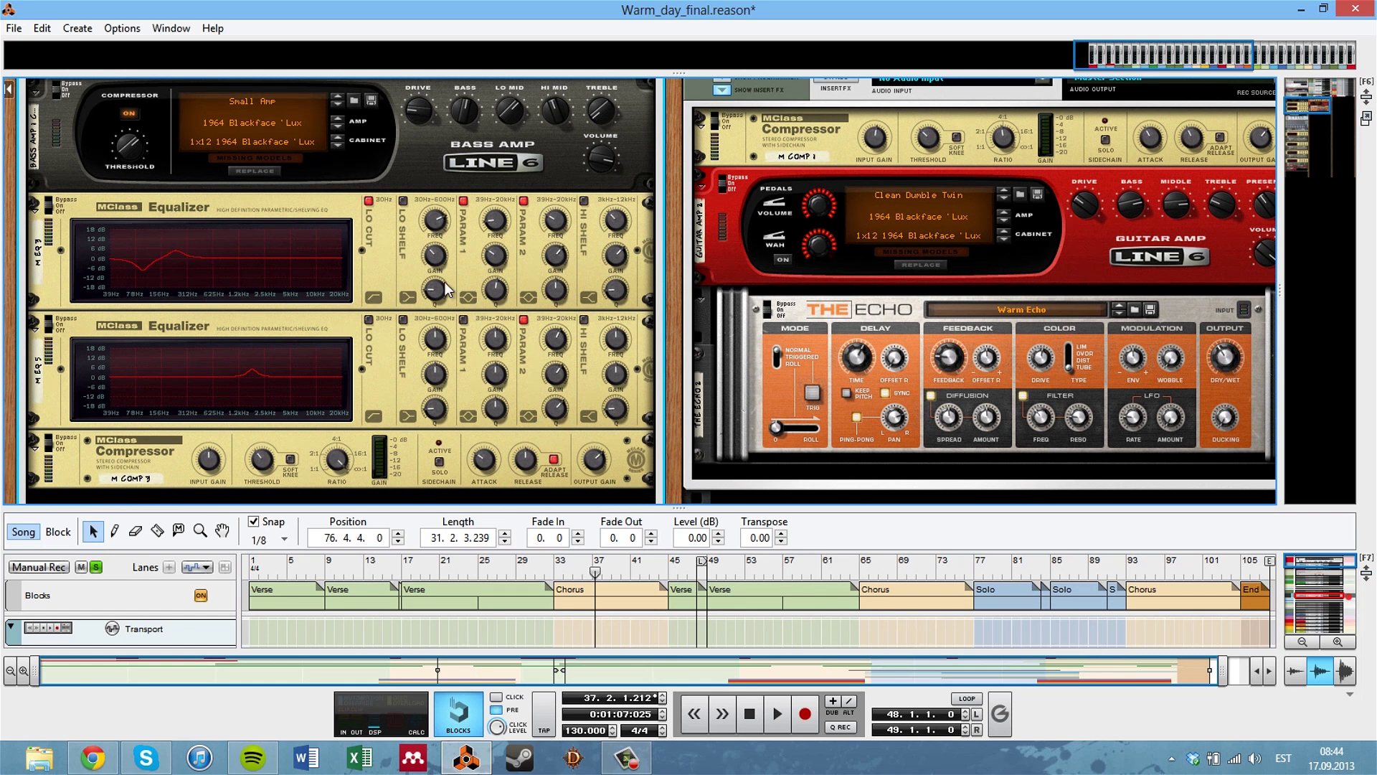
pyautogui.scroll(-3, 239, 271)
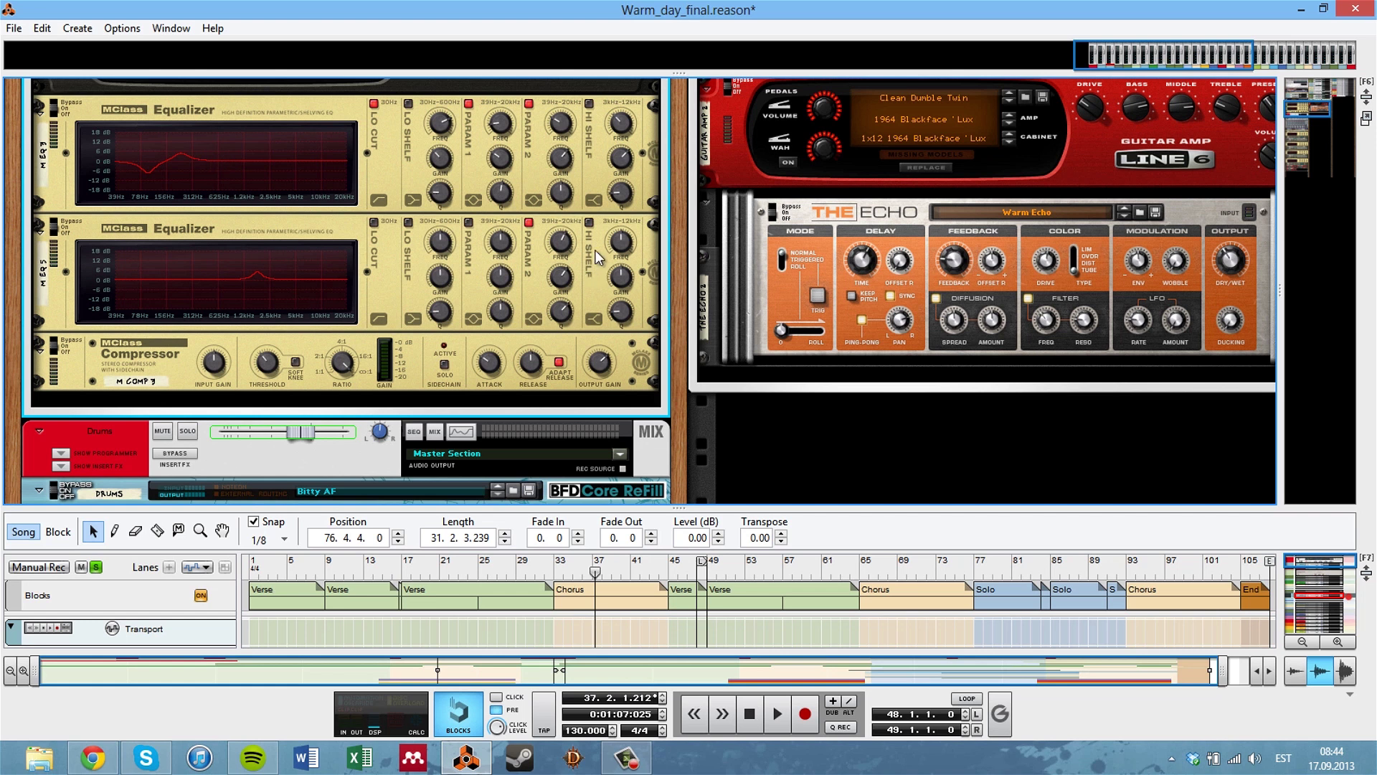
pyautogui.moveTo(565, 248)
pyautogui.moveTo(338, 369)
pyautogui.press('space')
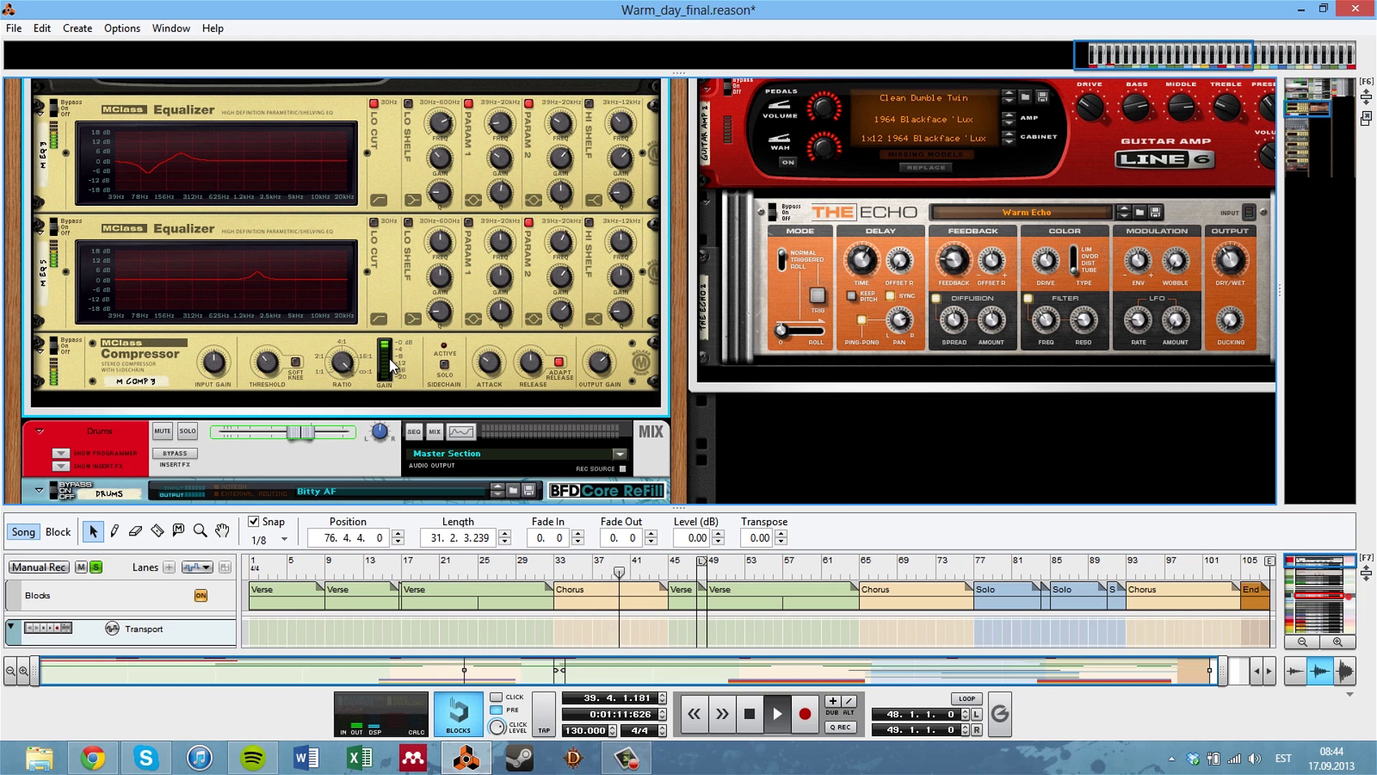
pyautogui.press('space')
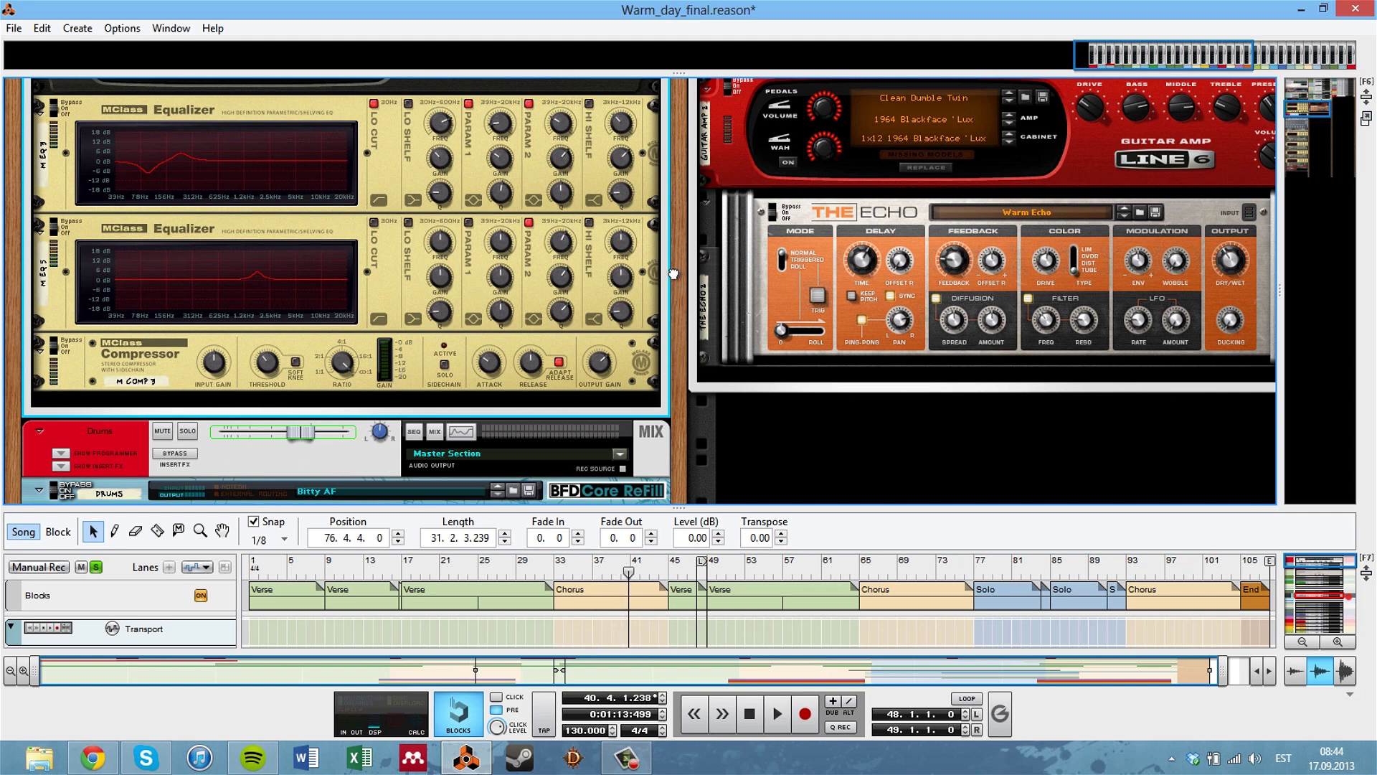
pyautogui.scroll(5, 675, 283)
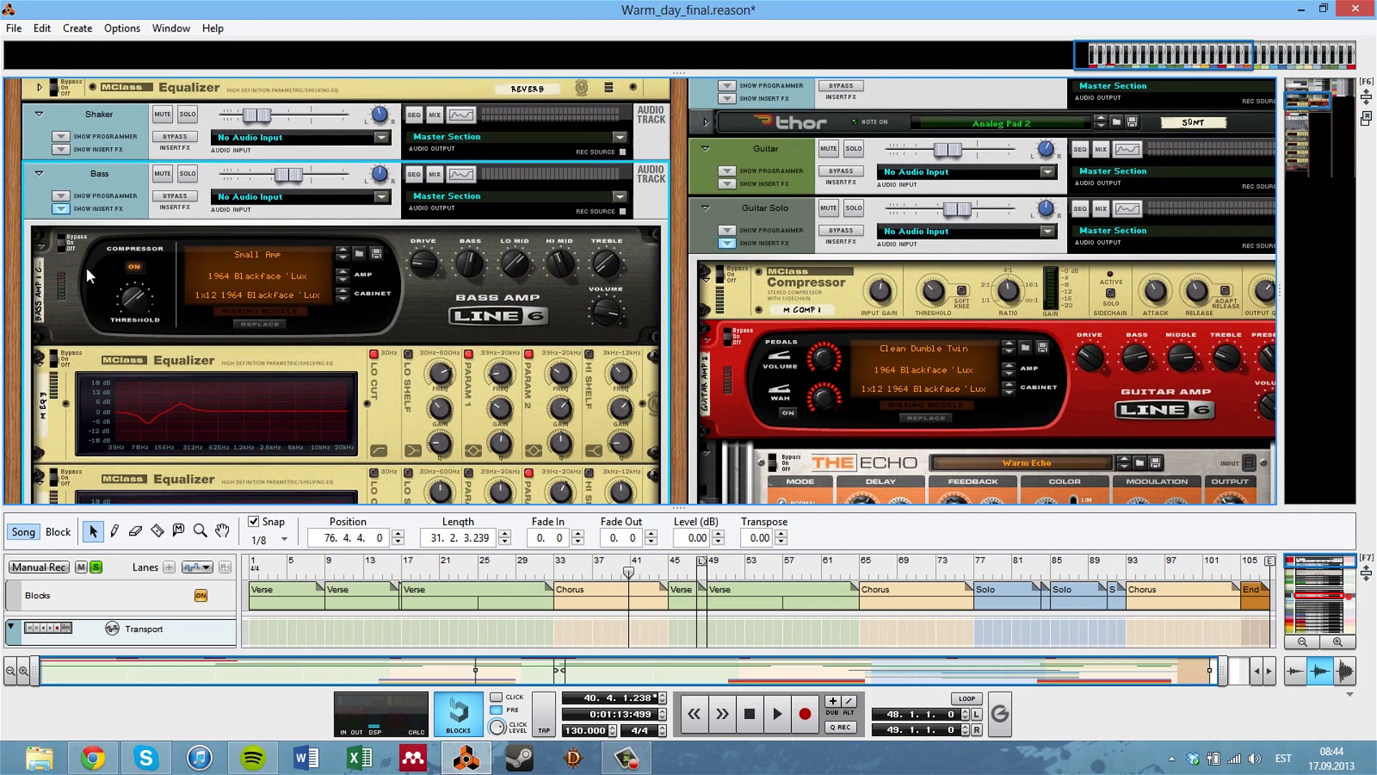
pyautogui.click(64, 209)
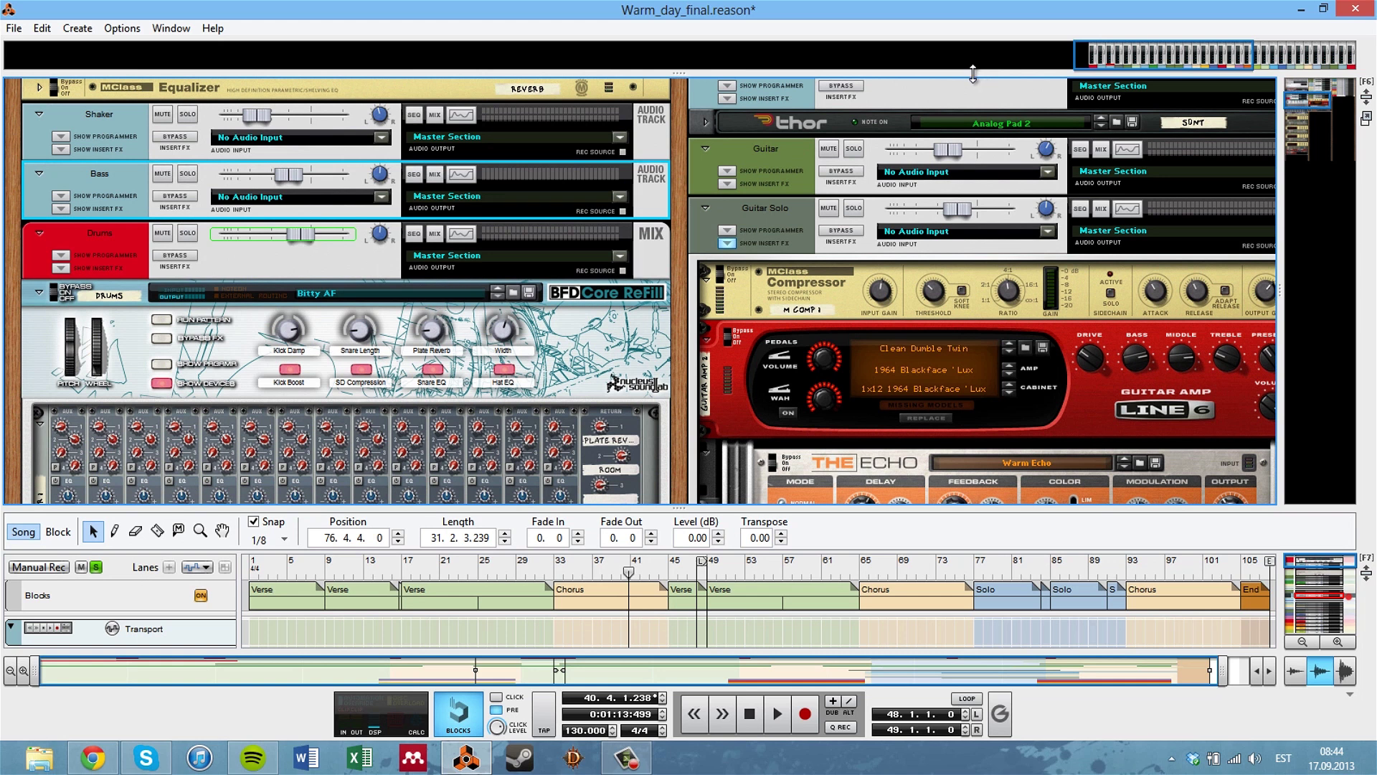
# Switch to the full mixer with F5 and show every channel's Dynamics and EQ sections.
pyautogui.press('F5')
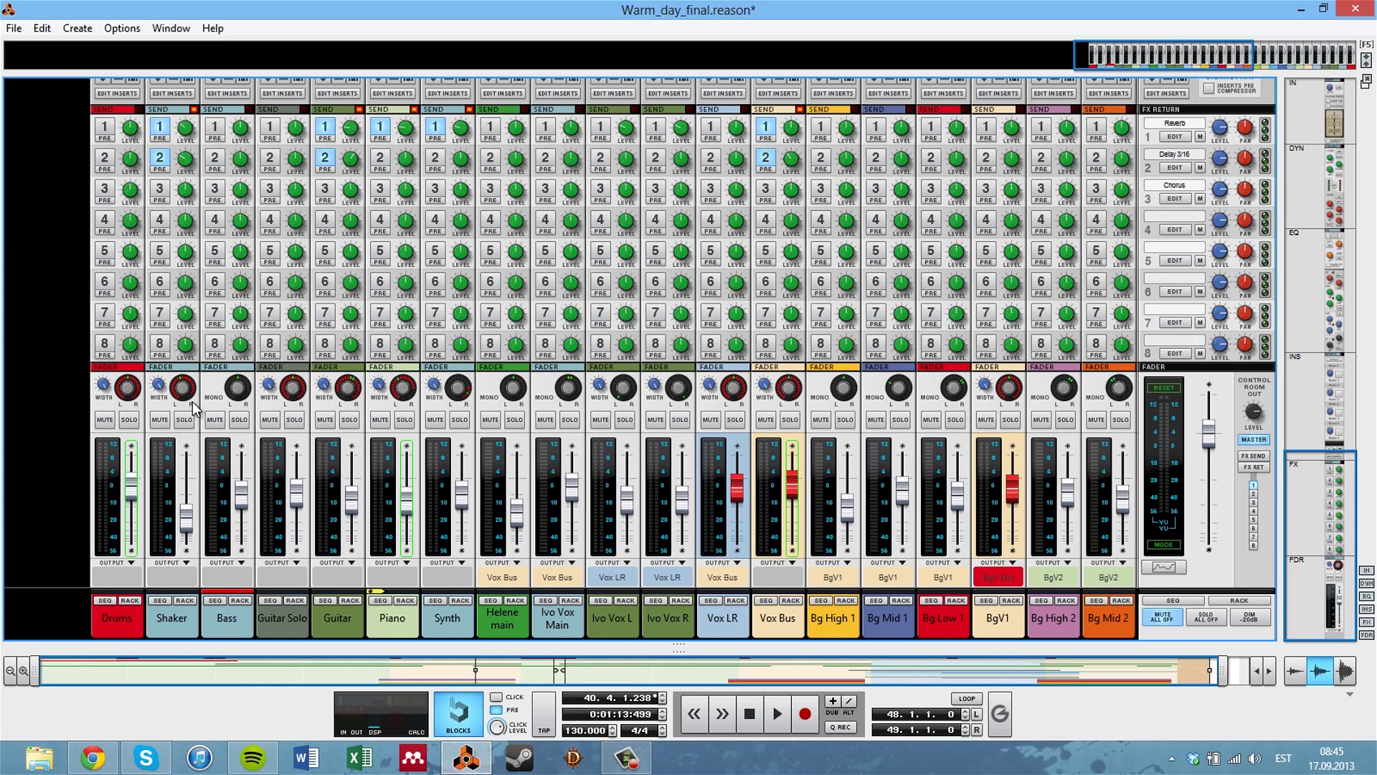
pyautogui.scroll(2, 192, 402)
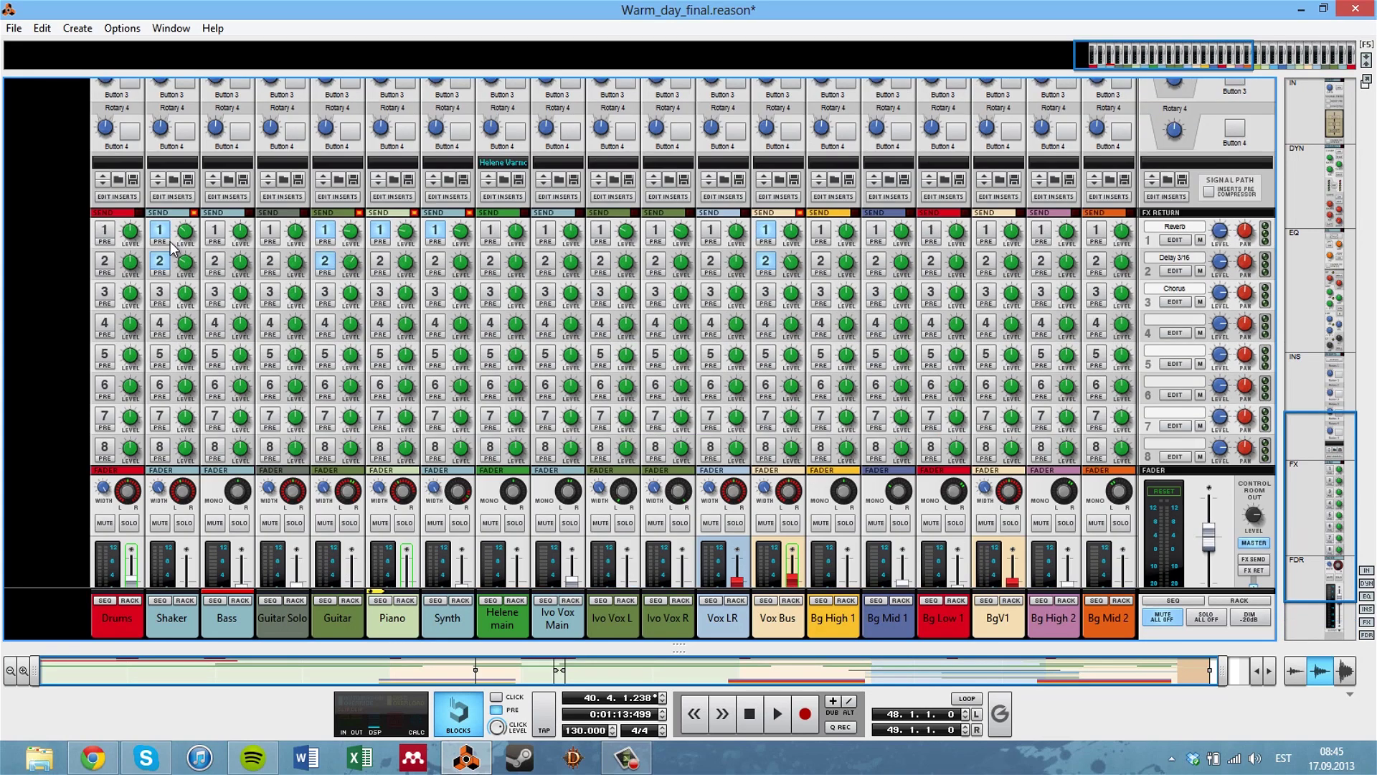
pyautogui.scroll(9, 173, 247)
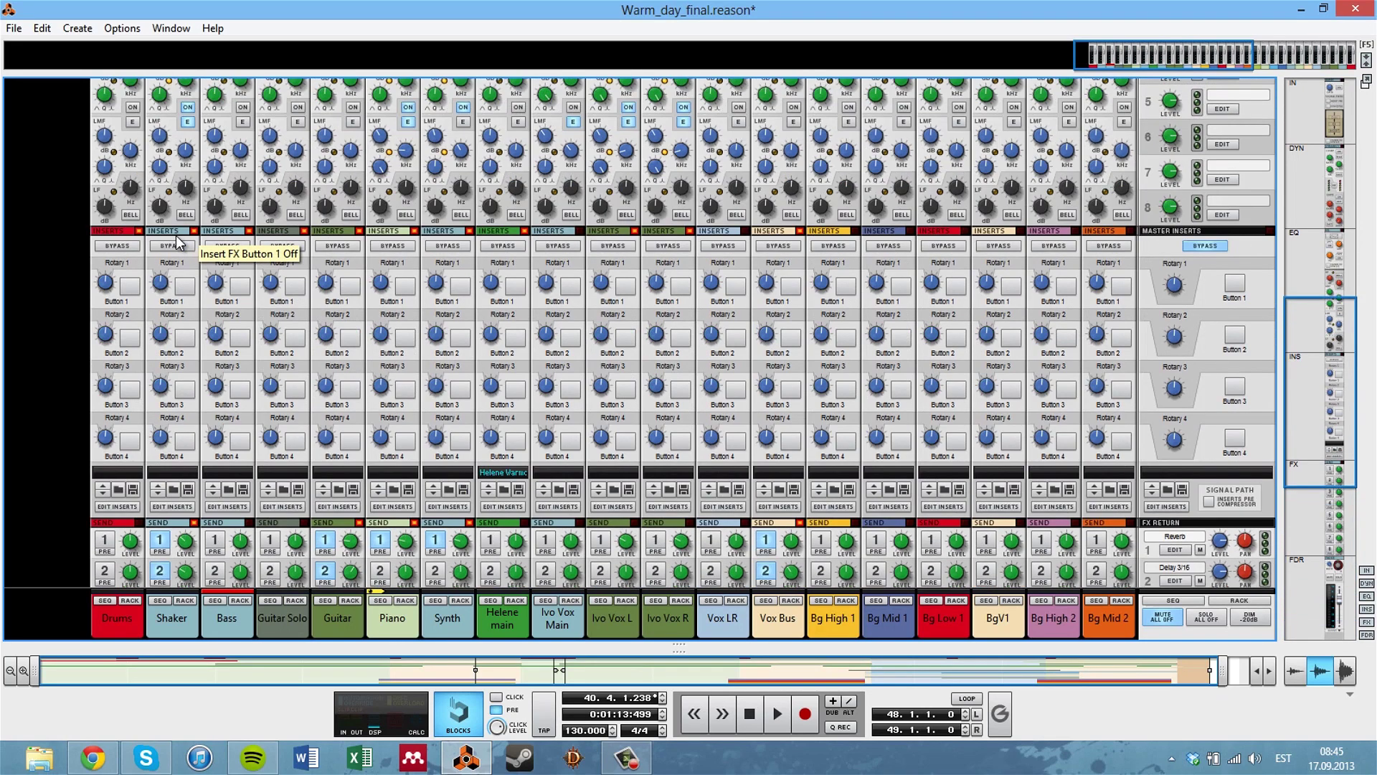
pyautogui.scroll(8, 179, 206)
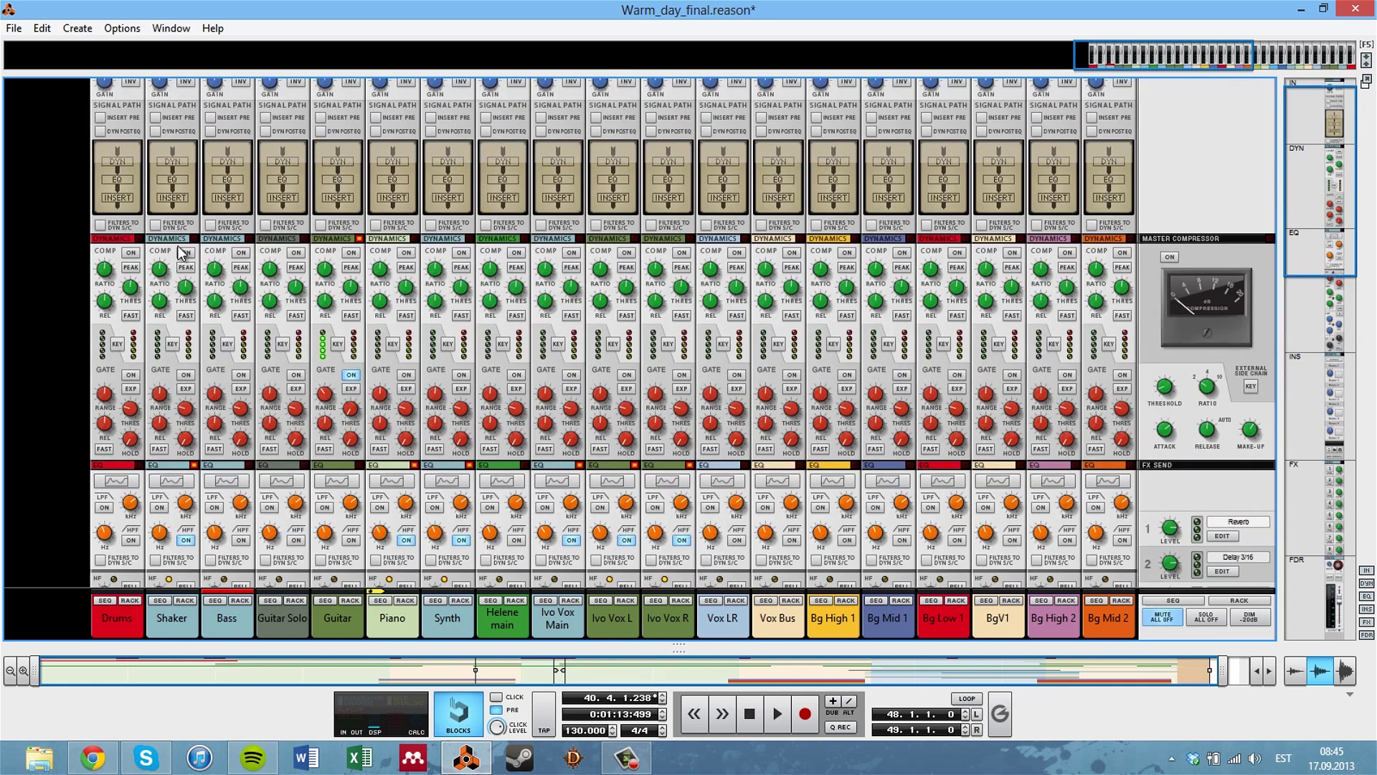
pyautogui.scroll(-2, 181, 258)
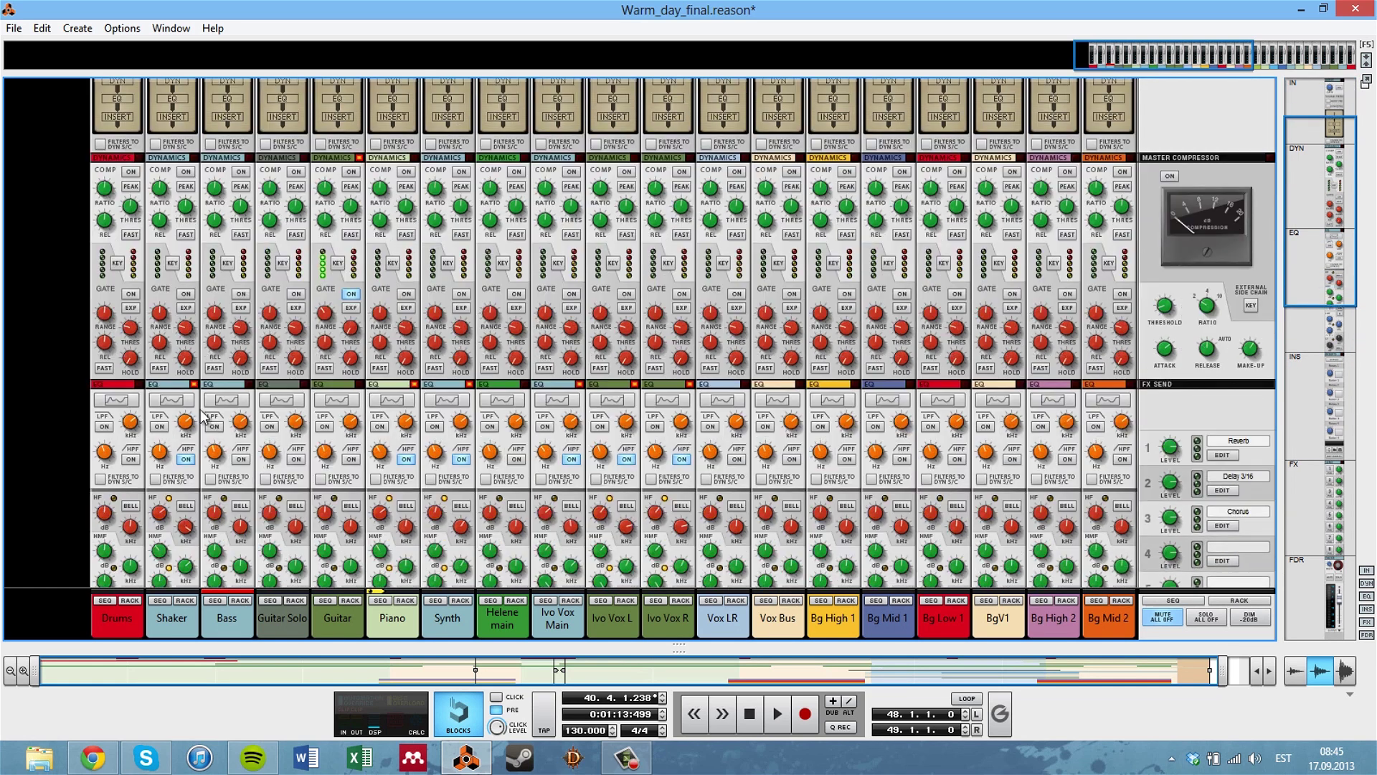
pyautogui.click(182, 403)
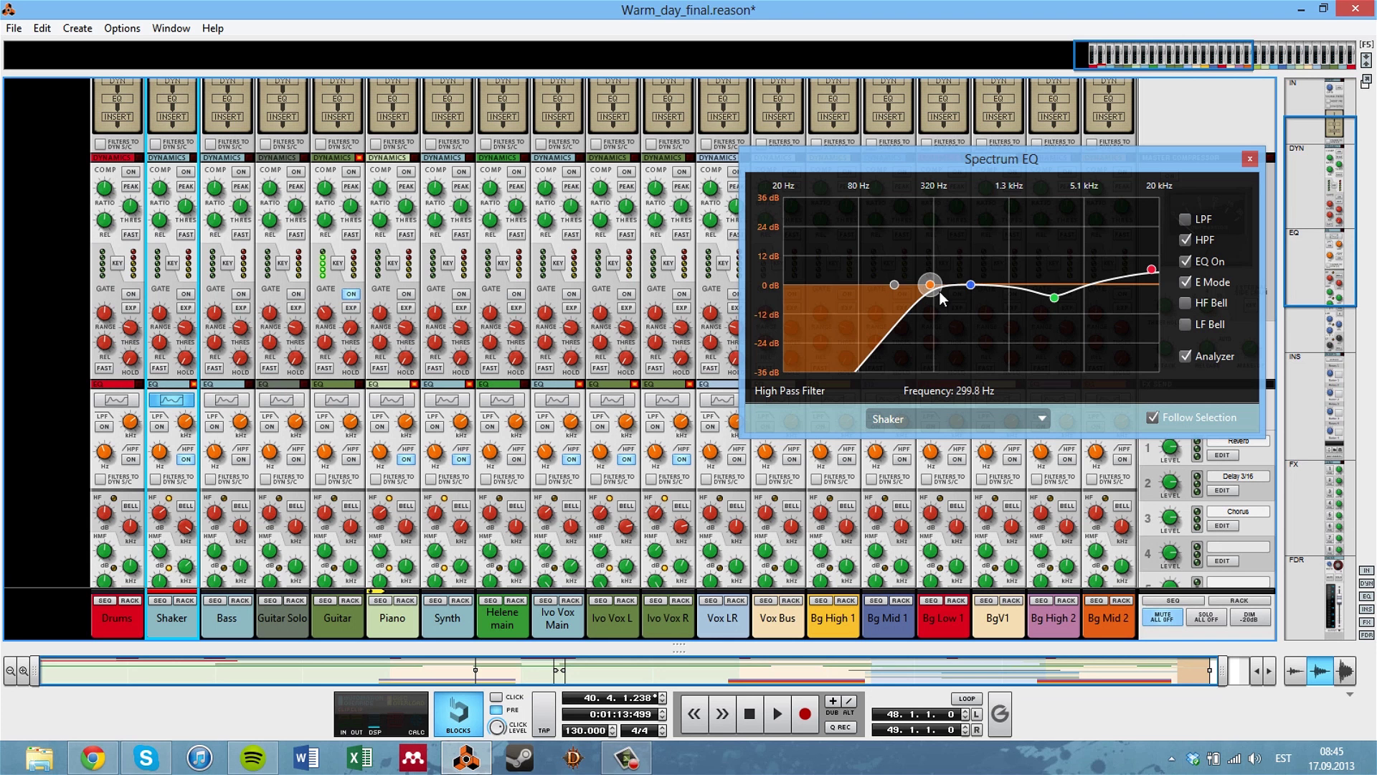
pyautogui.click(930, 285)
pyautogui.click(1150, 271)
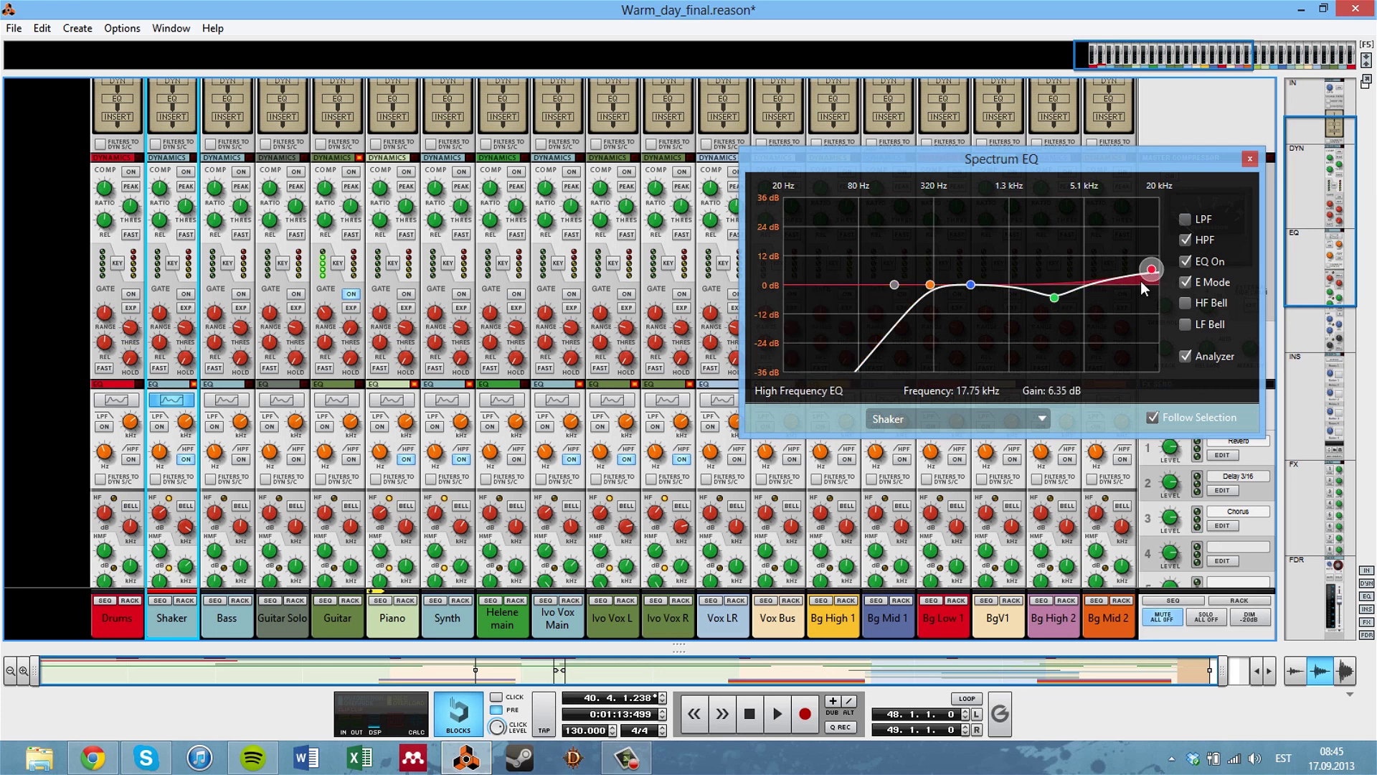
pyautogui.click(1053, 297)
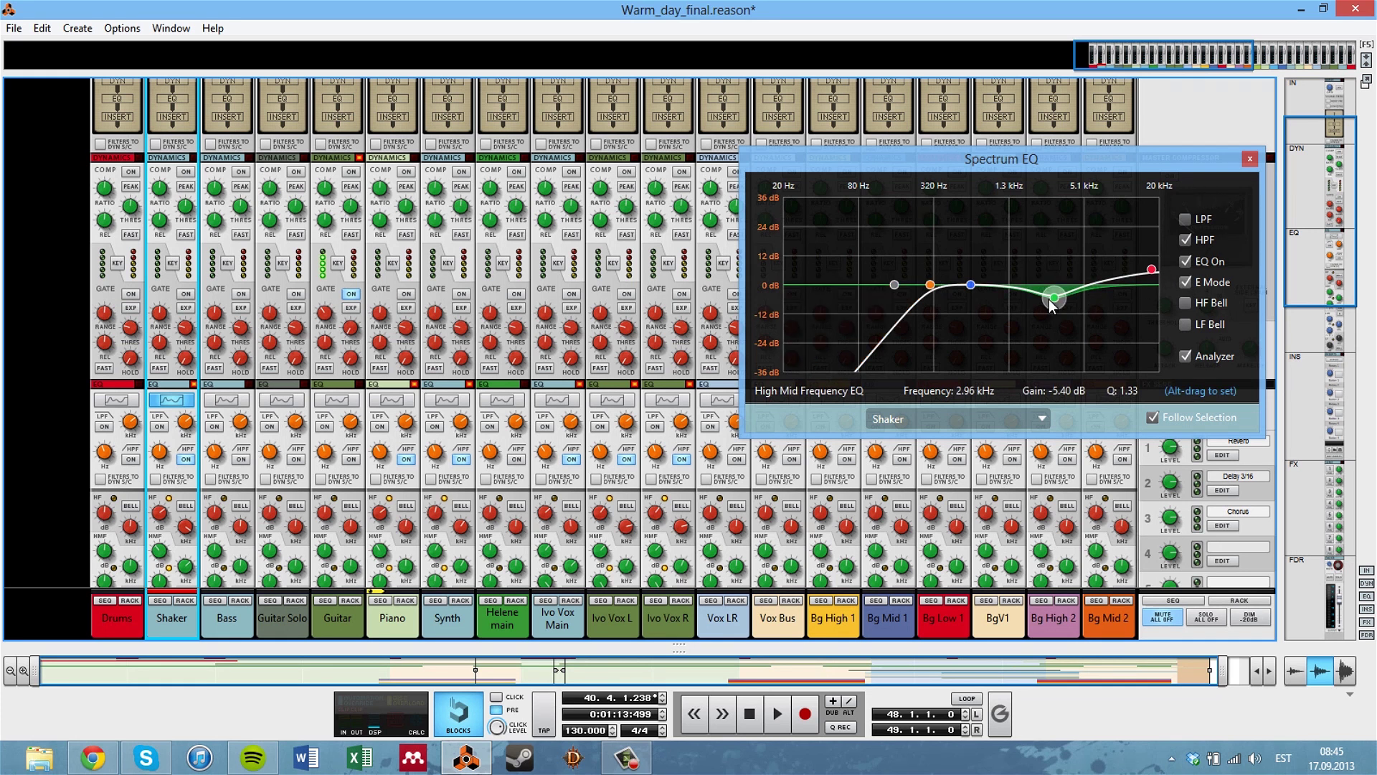
pyautogui.click(1250, 159)
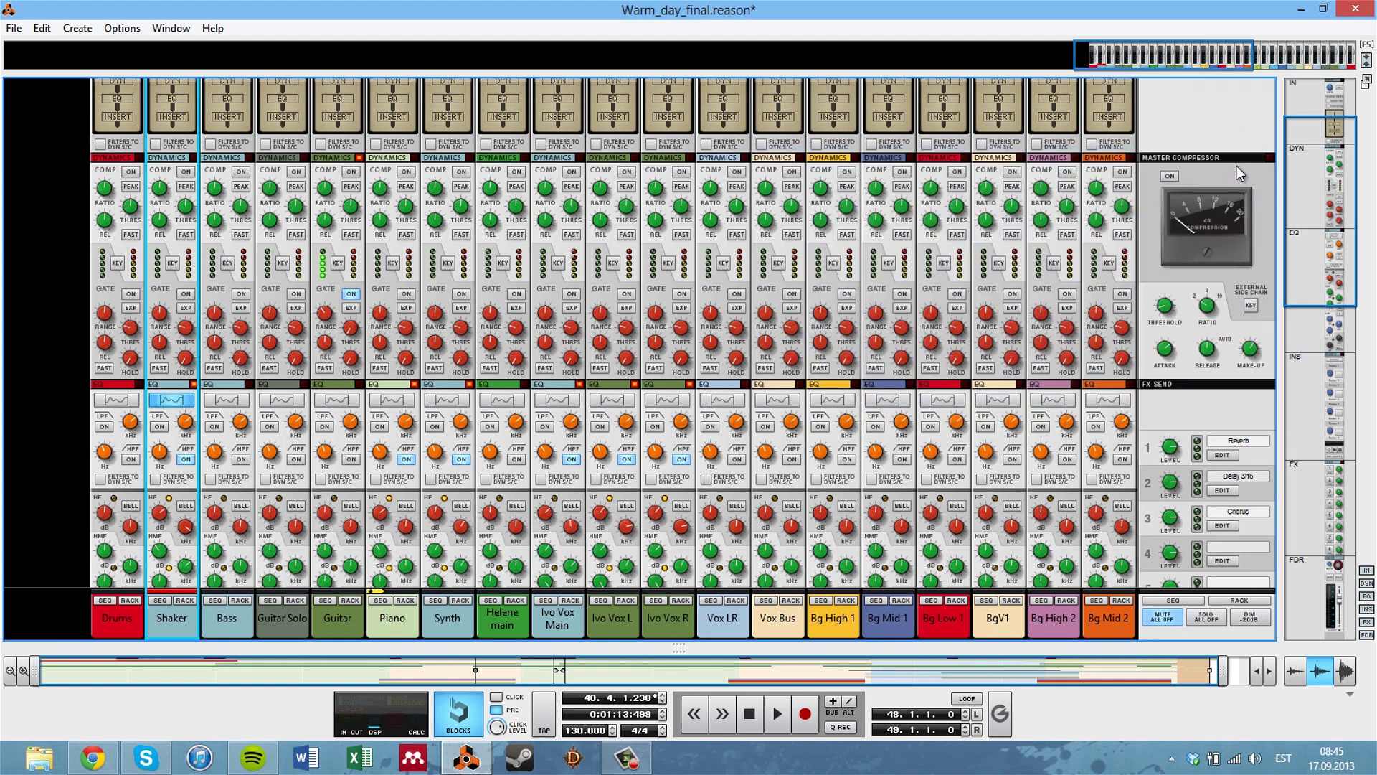
# Scroll the mixer to the FX sends for Reverb, Delay 3/16 and Chorus, and the faders.
pyautogui.scroll(-10, 172, 425)
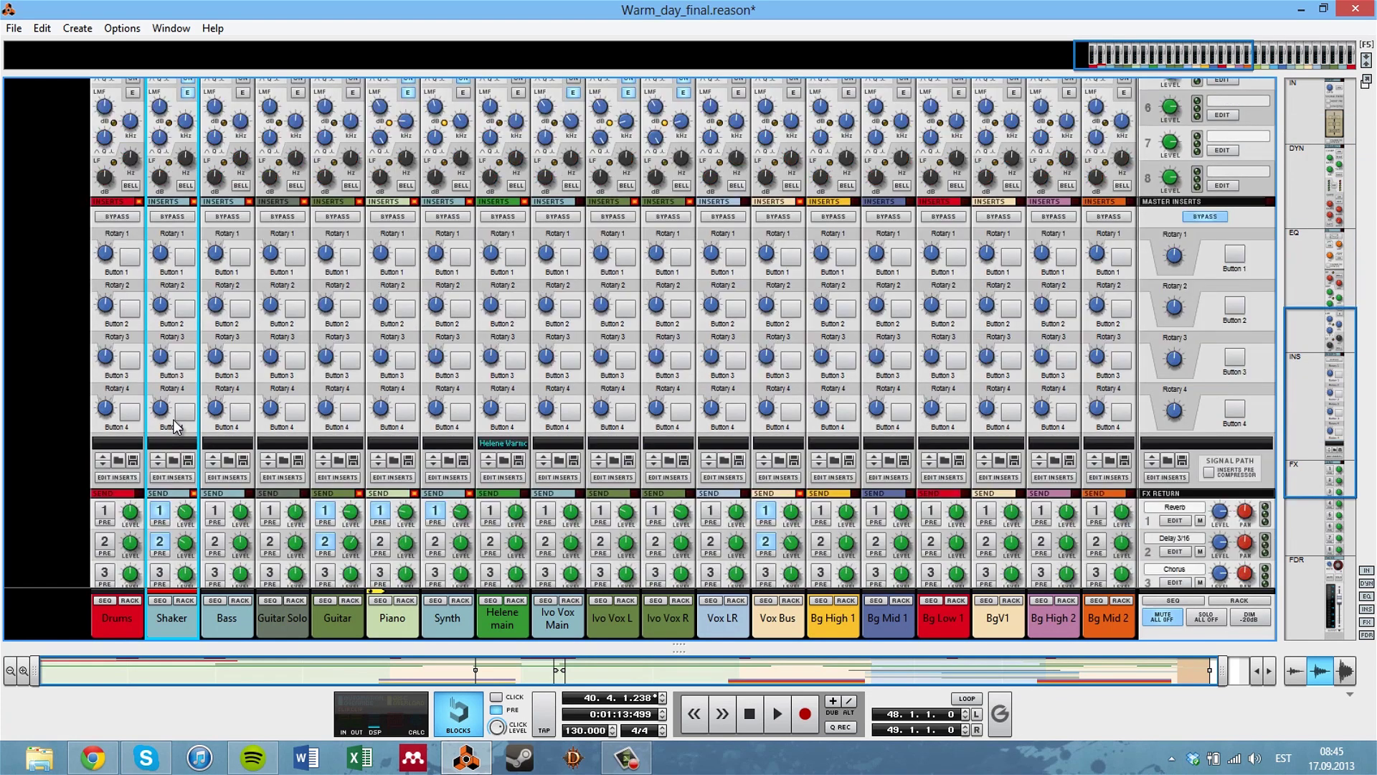
pyautogui.scroll(-3, 172, 425)
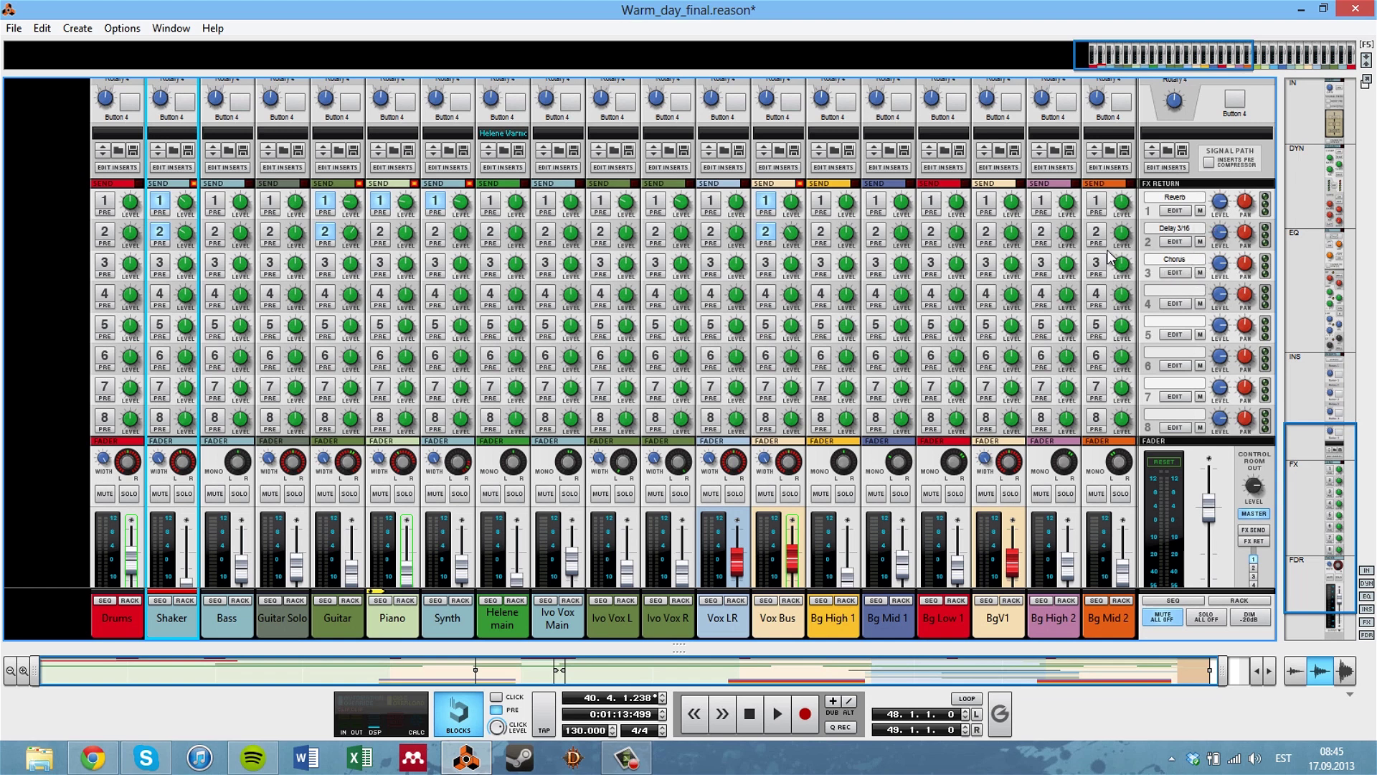
pyautogui.moveTo(411, 201)
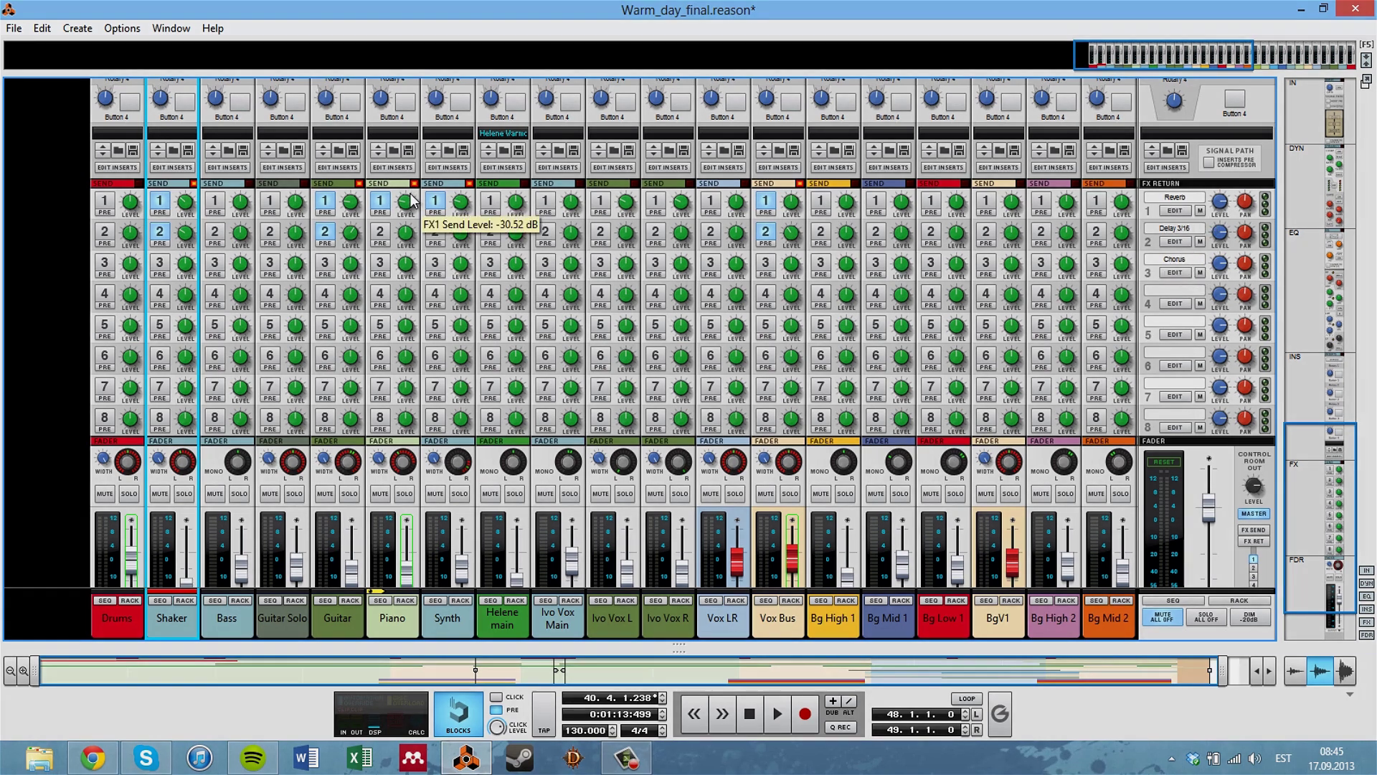